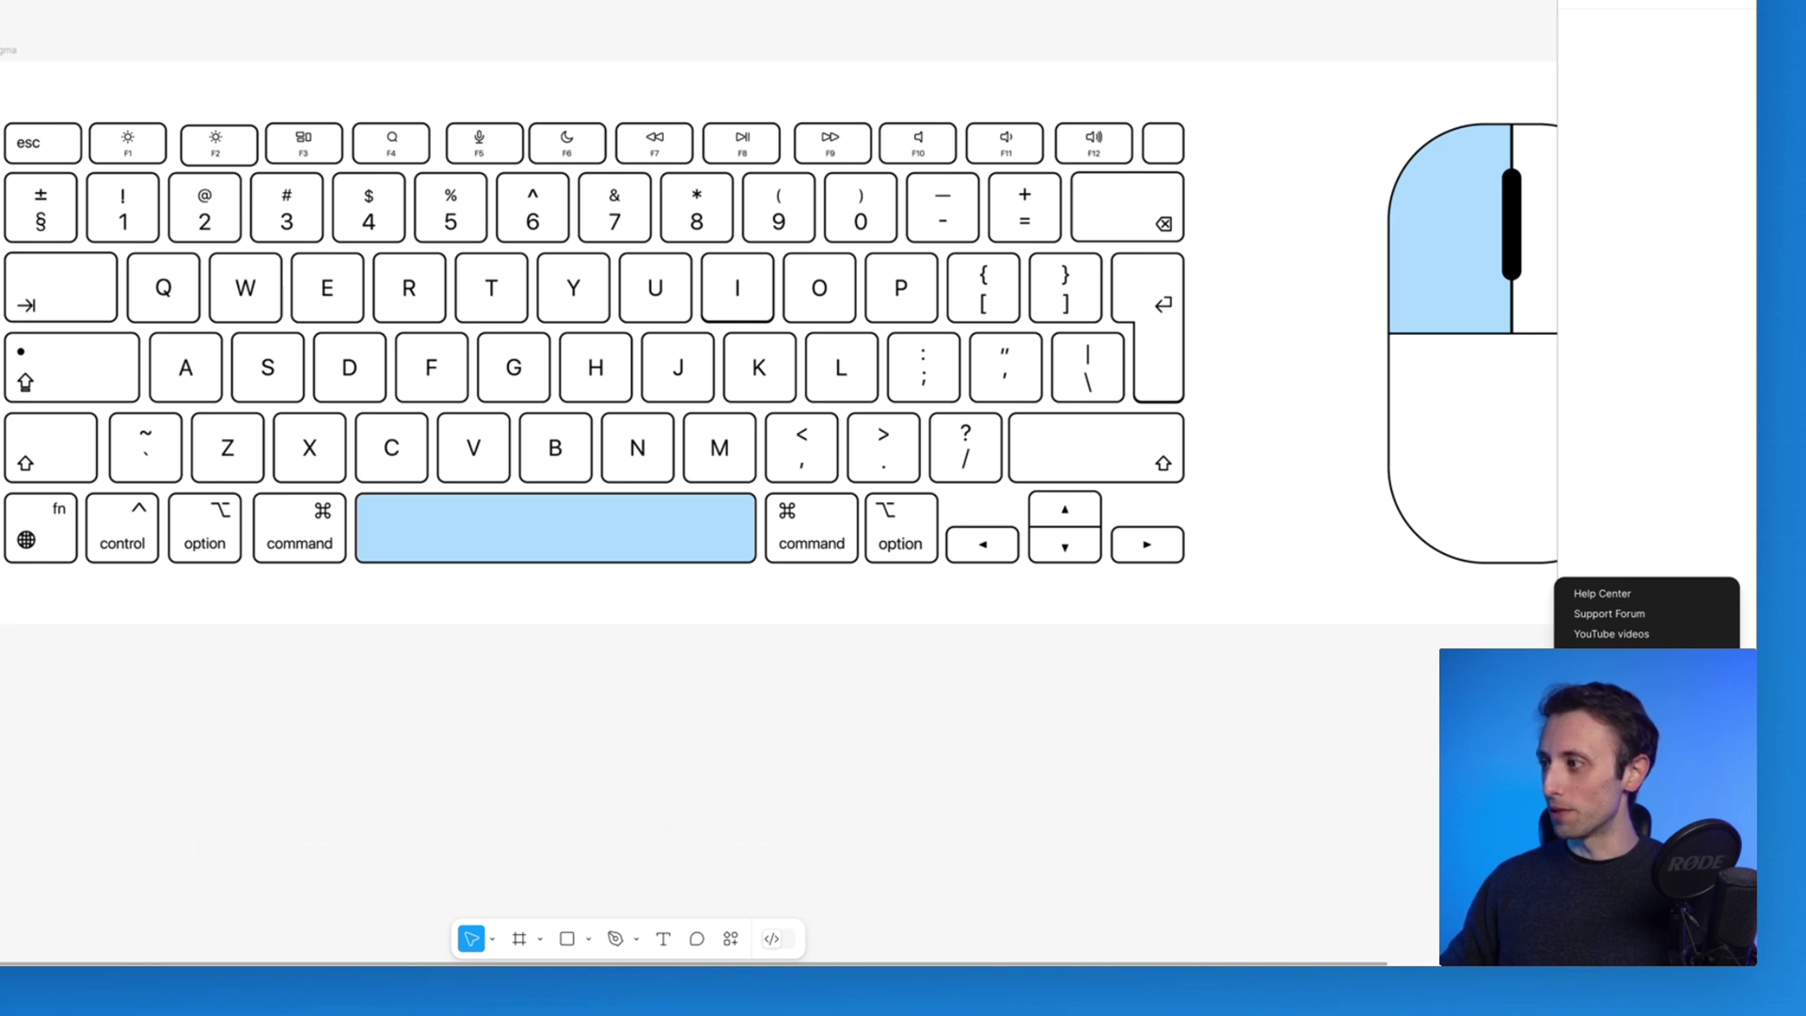
# Open the keyboard shortcuts panel, browse the Tools, View, Zoom, Text and Shape categories, then return to Tools.
pyautogui.click(1611, 655)
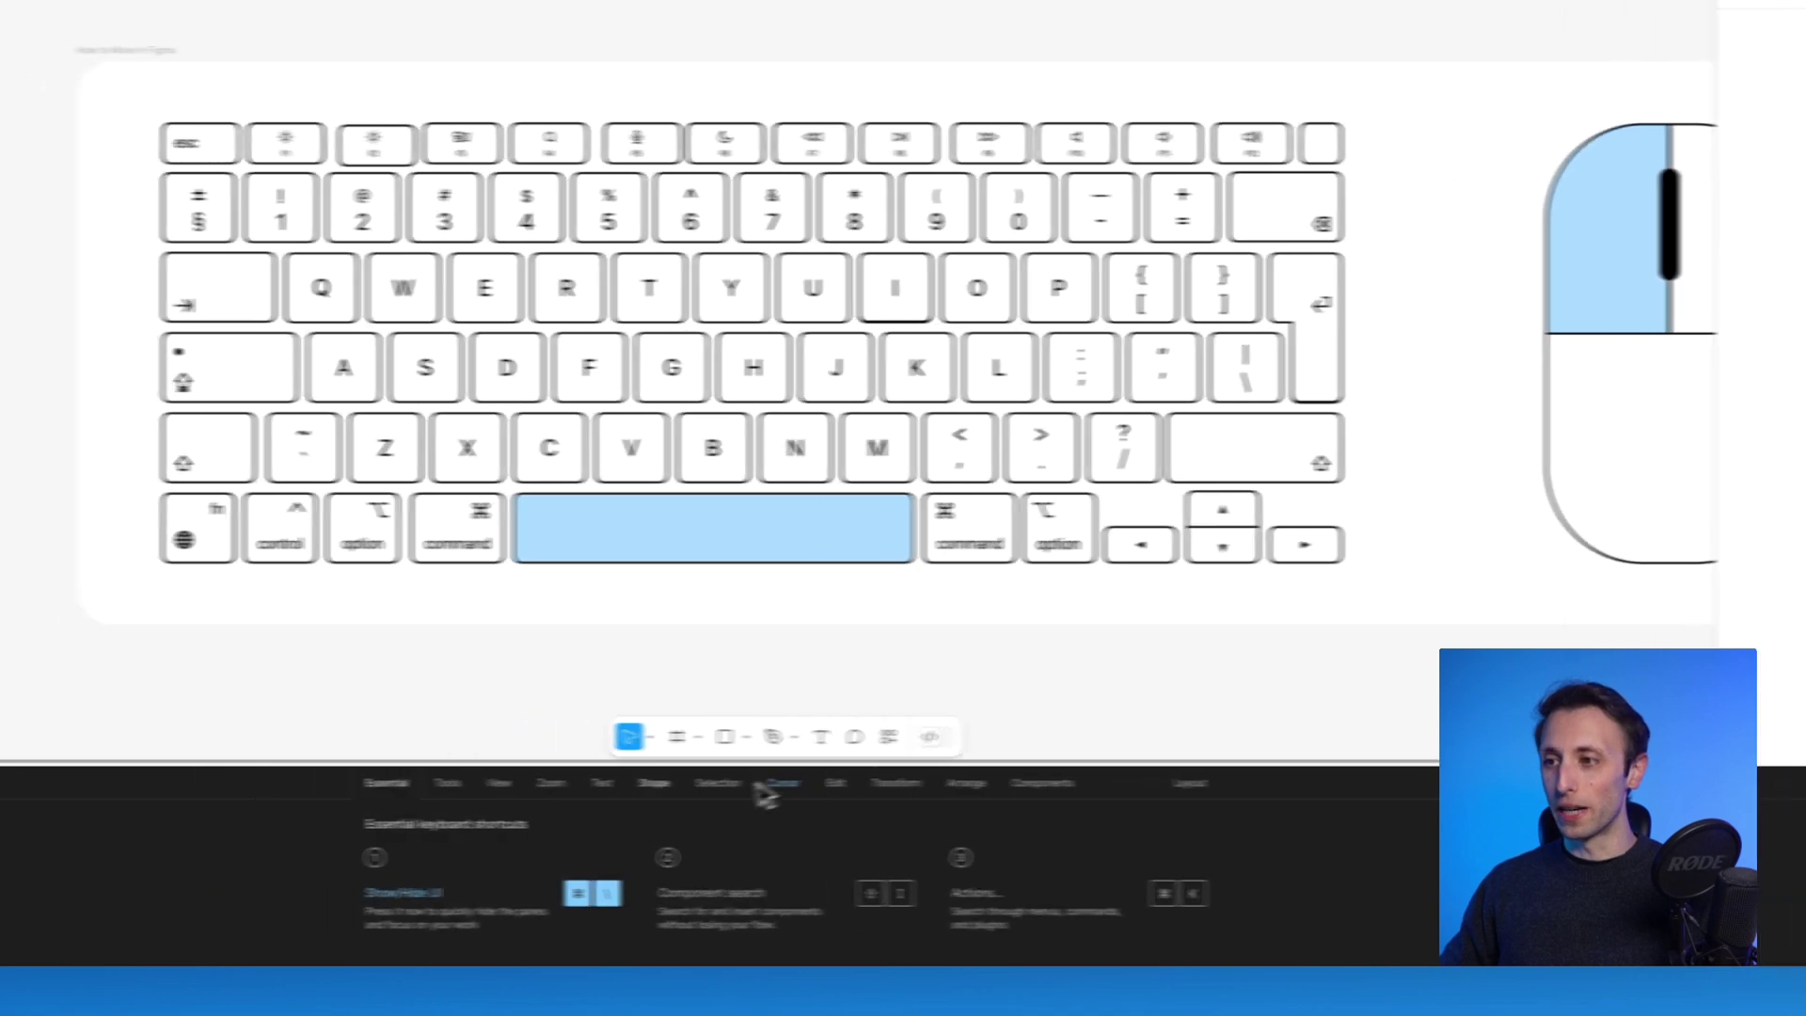
pyautogui.click(290, 783)
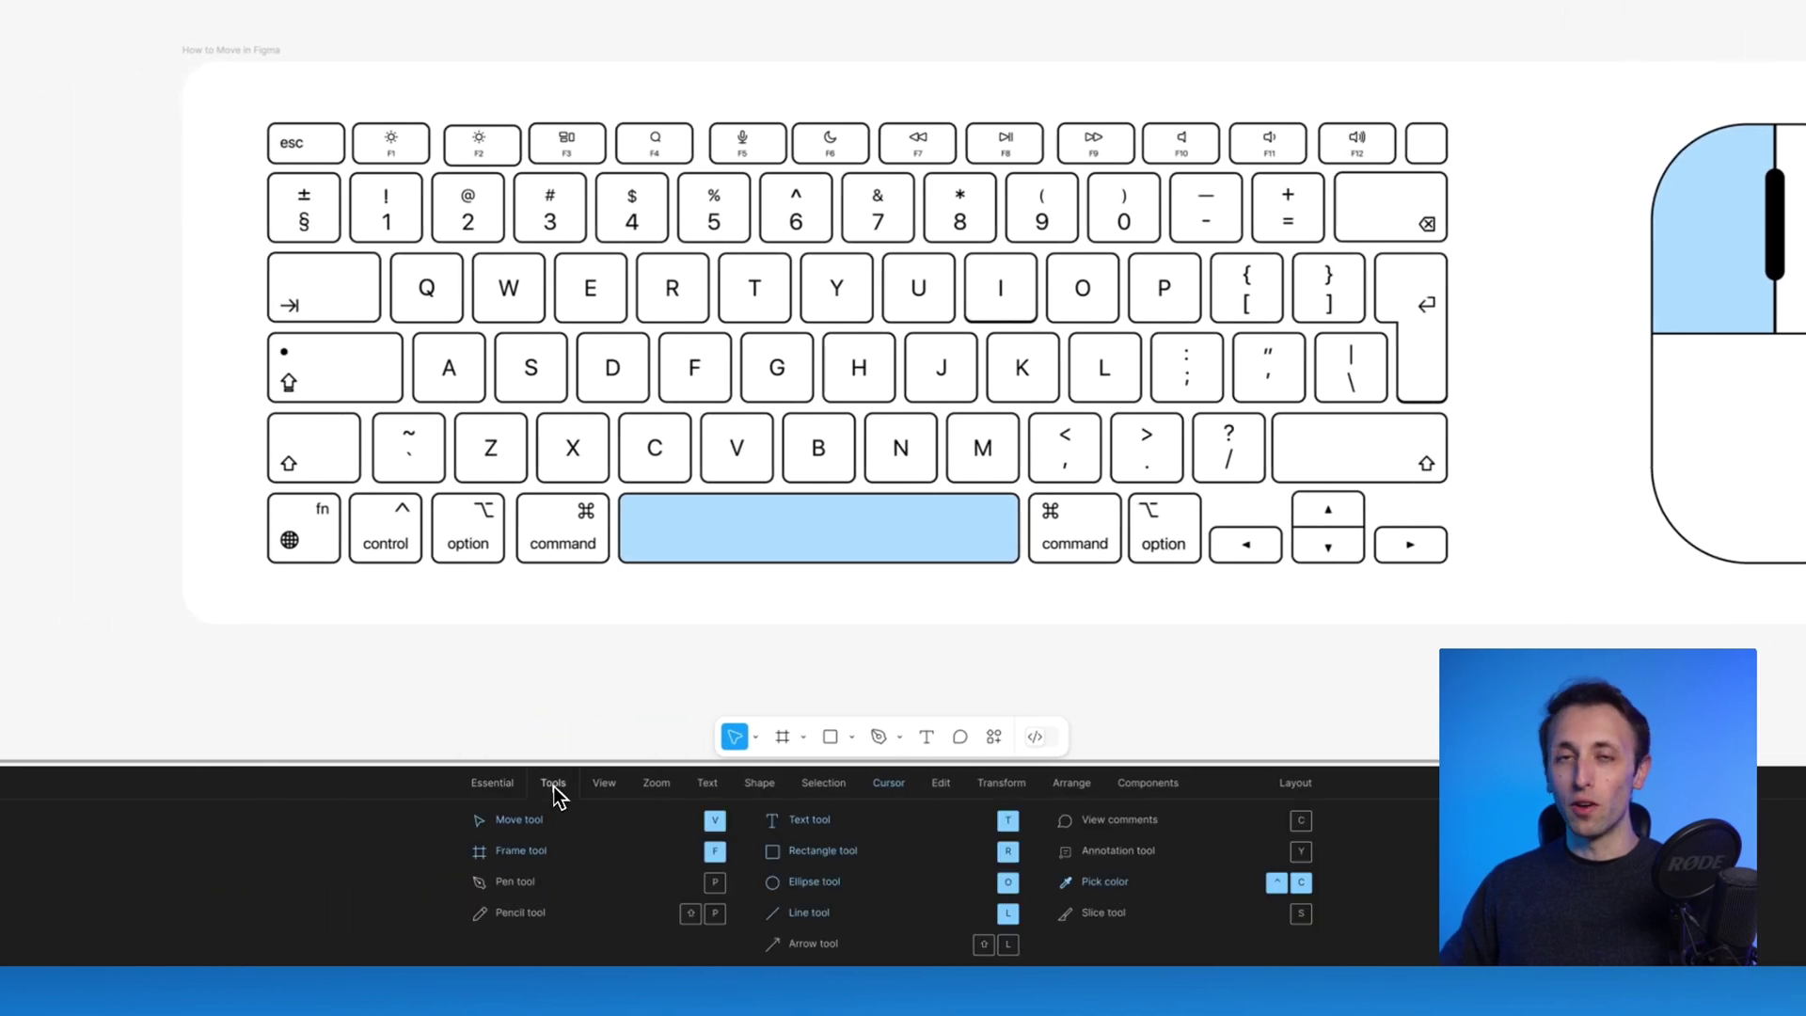
pyautogui.click(617, 789)
pyautogui.click(662, 784)
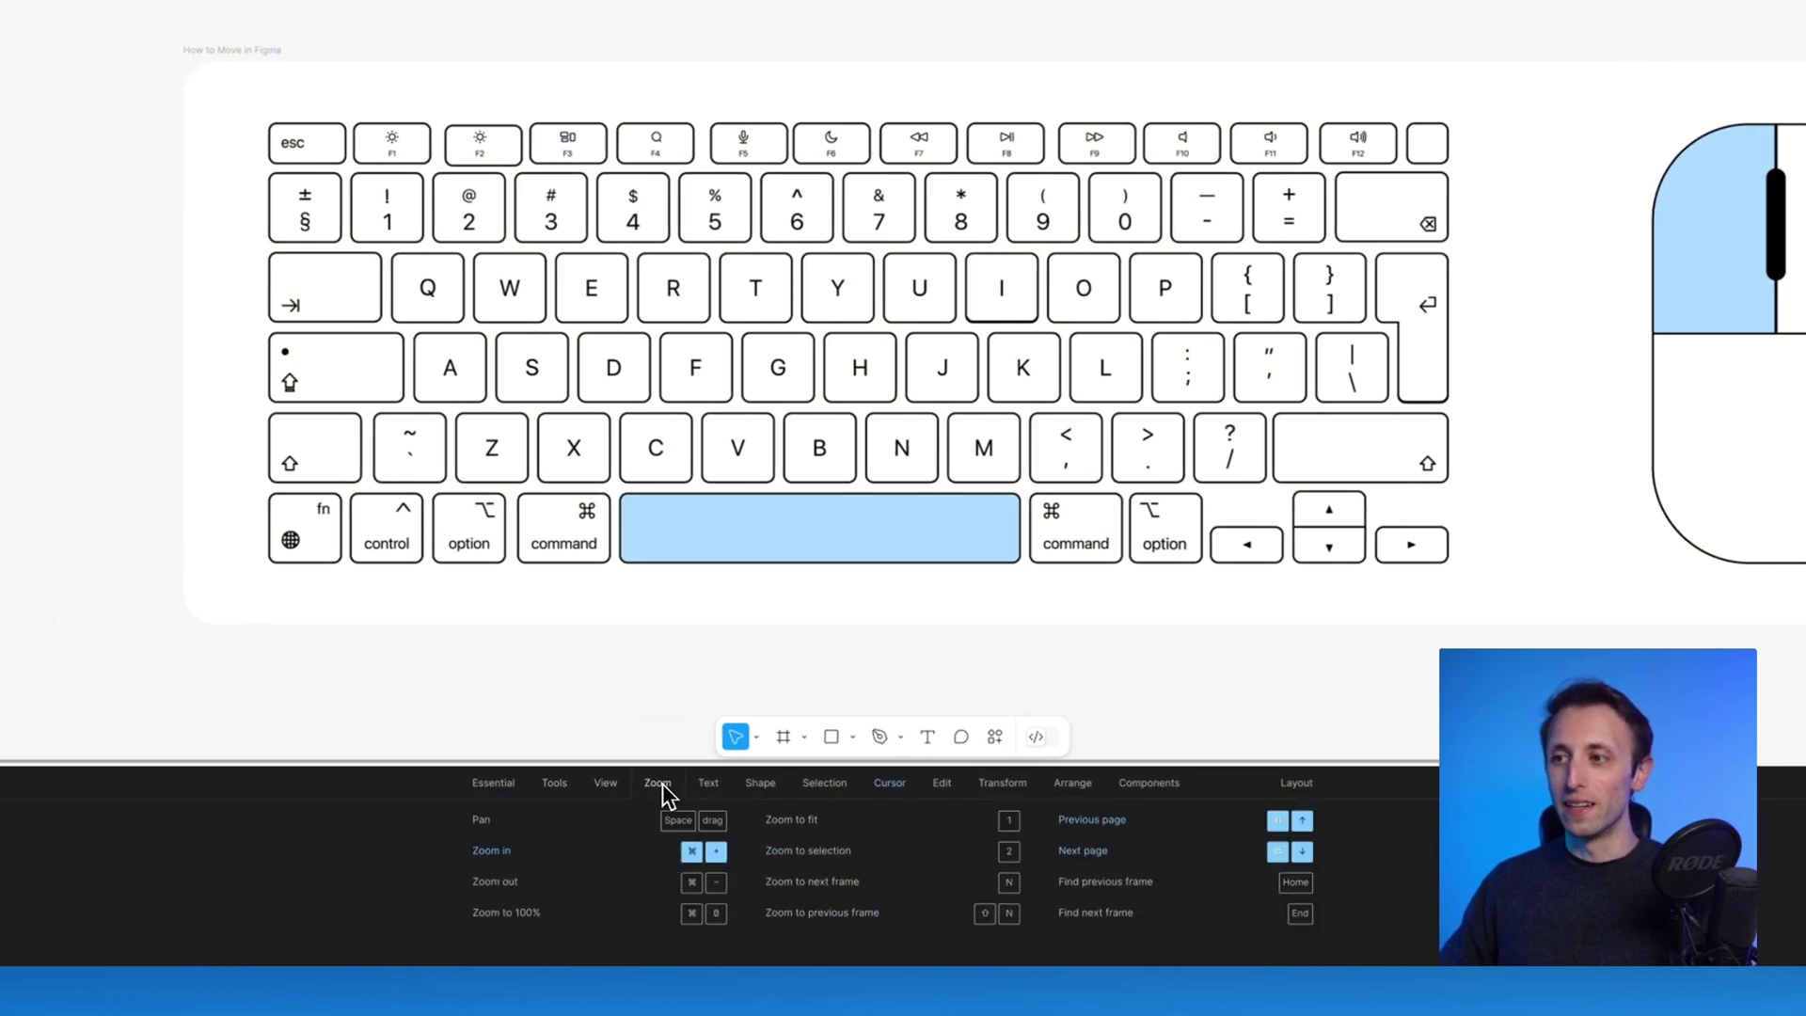
pyautogui.click(719, 785)
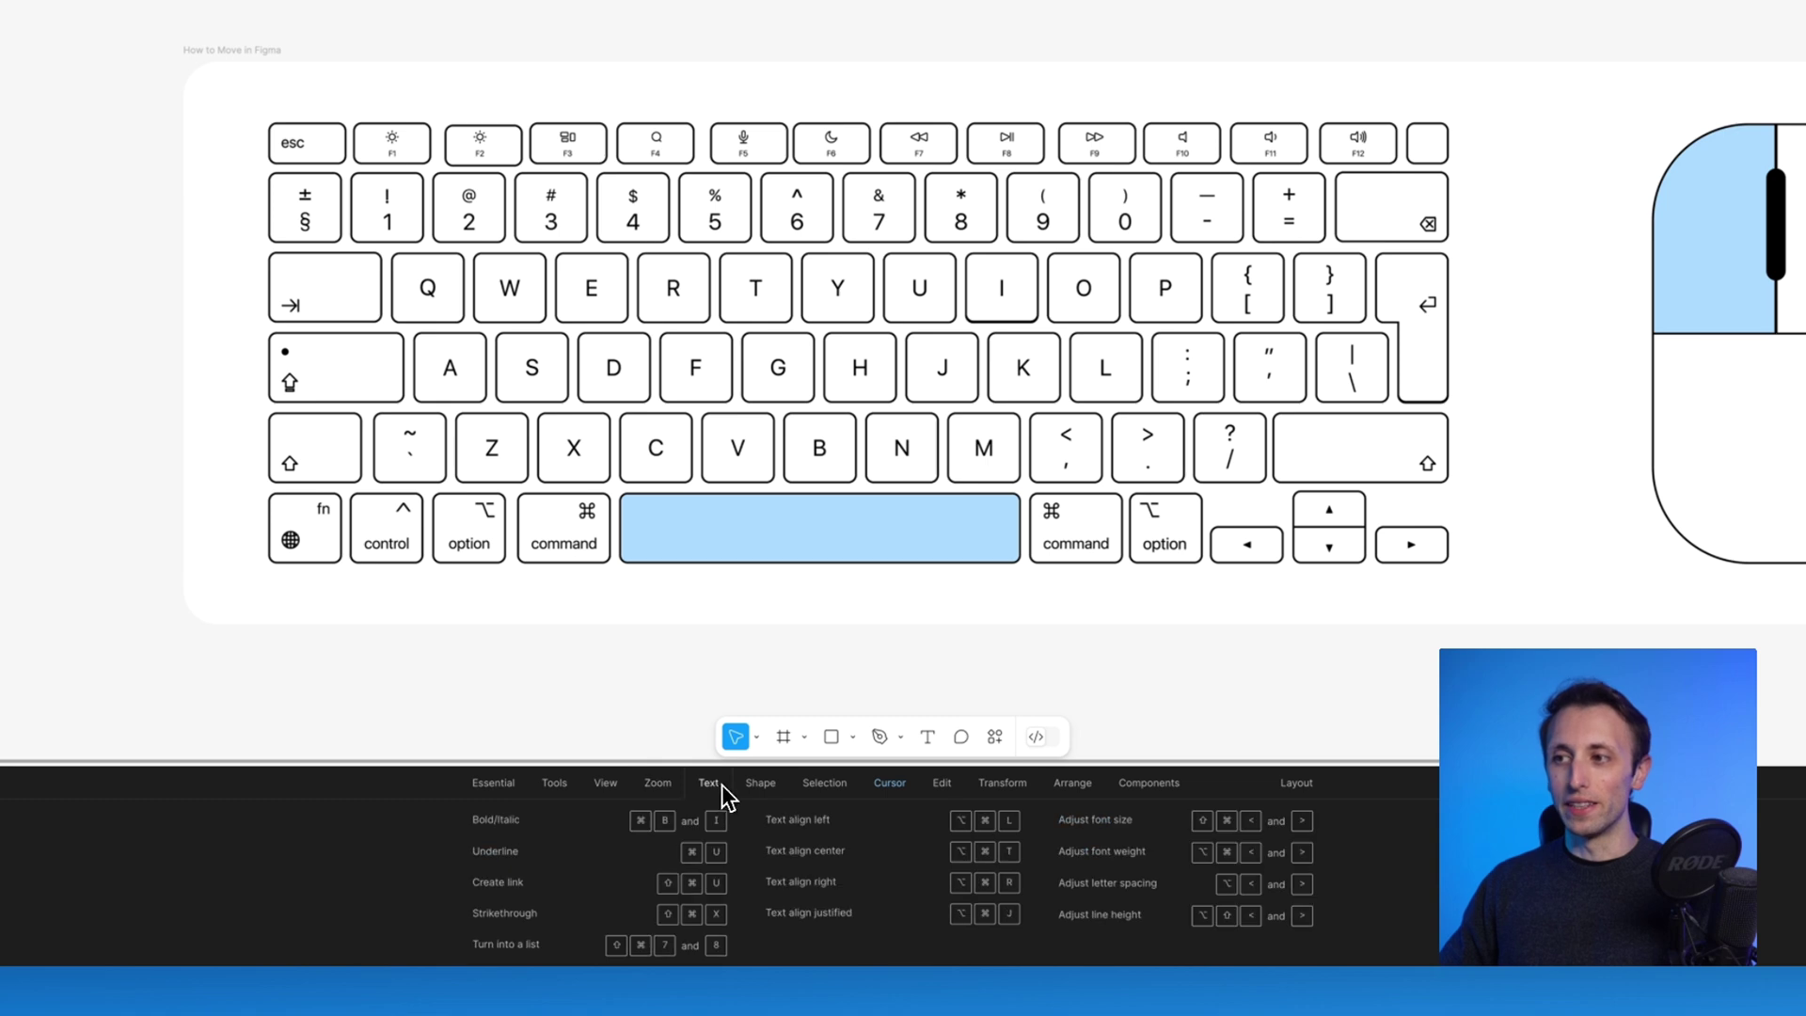
pyautogui.click(777, 787)
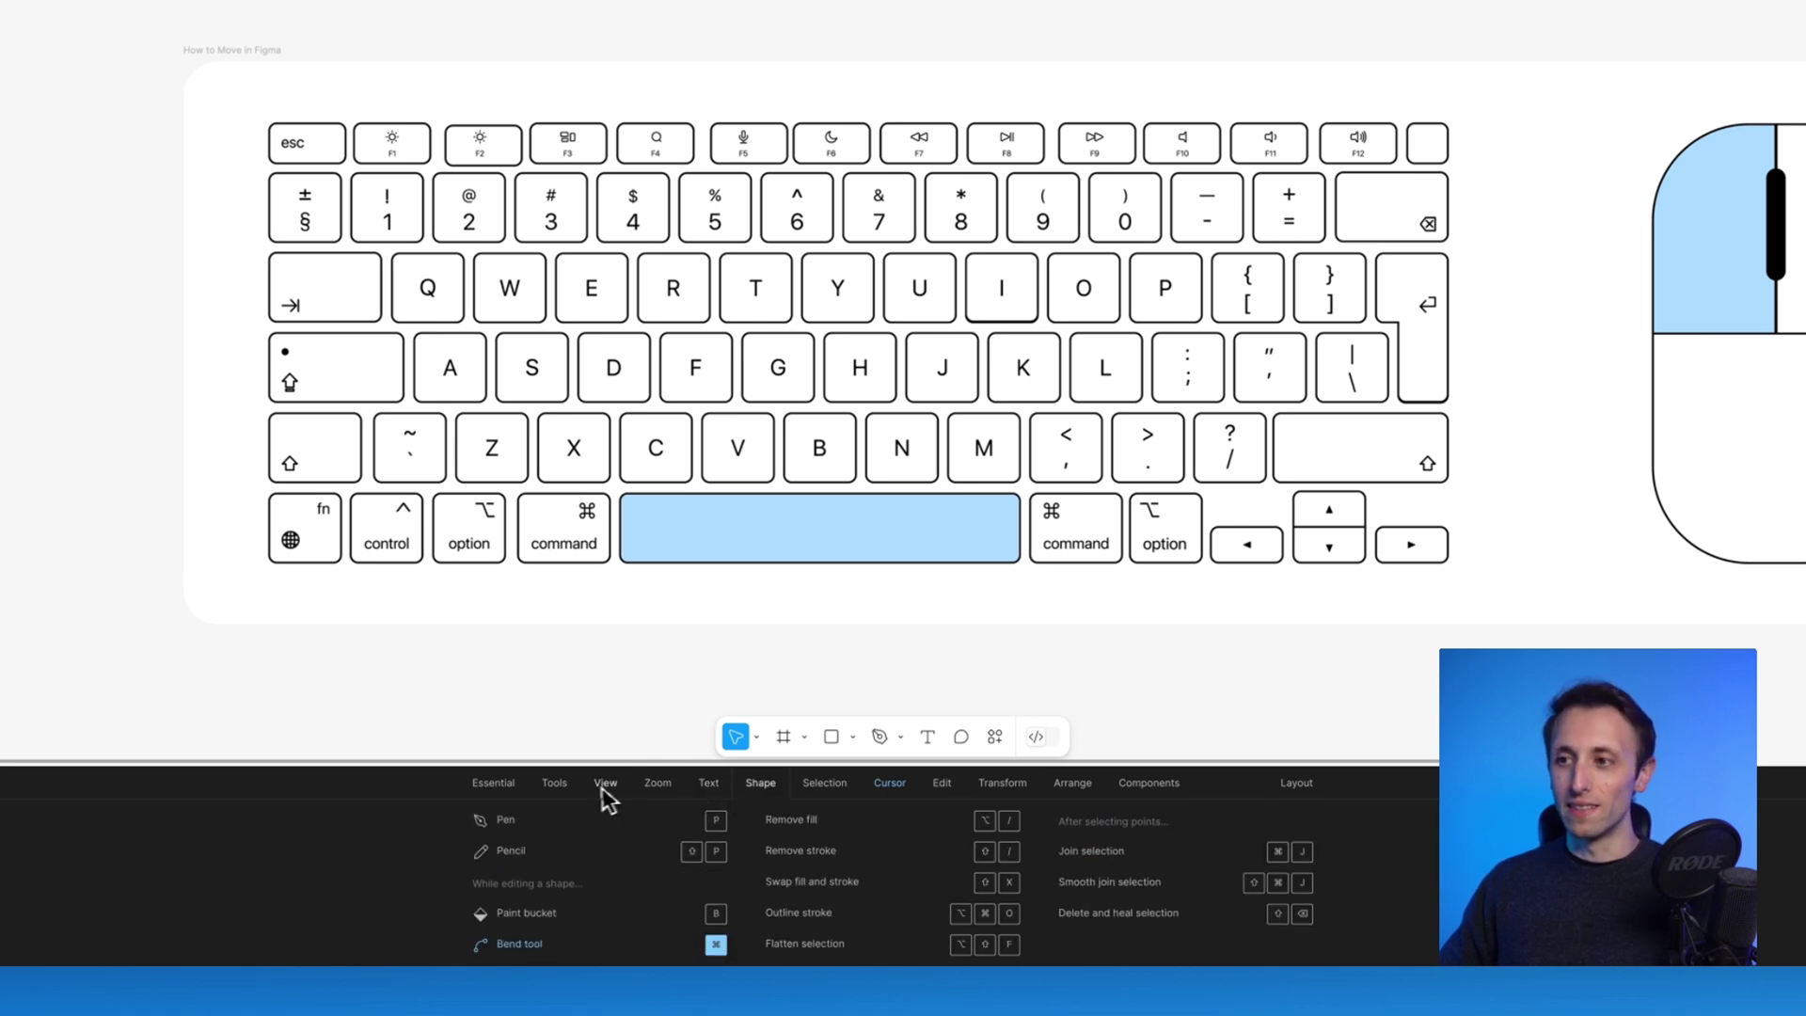
pyautogui.click(562, 790)
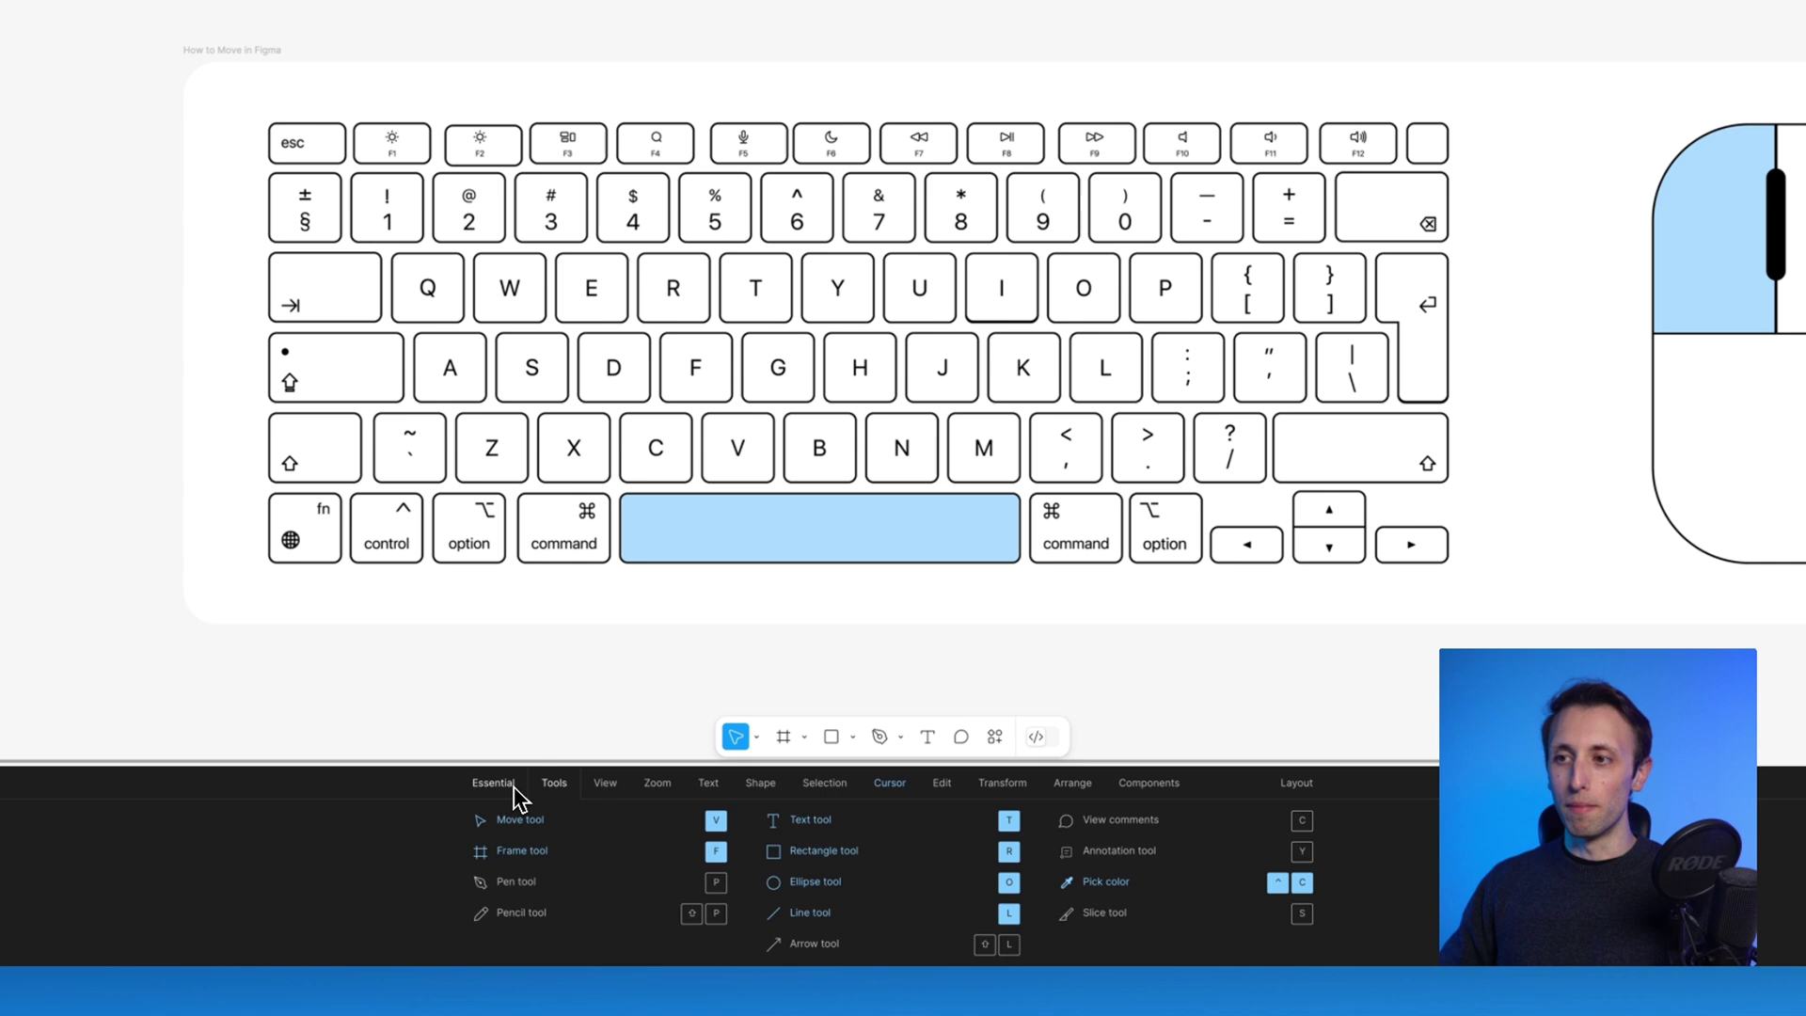
# Close the shortcuts reference and pan to the empty canvas above the keyboard drawing.
pyautogui.hotkey('ctrl', 'shift', '?')
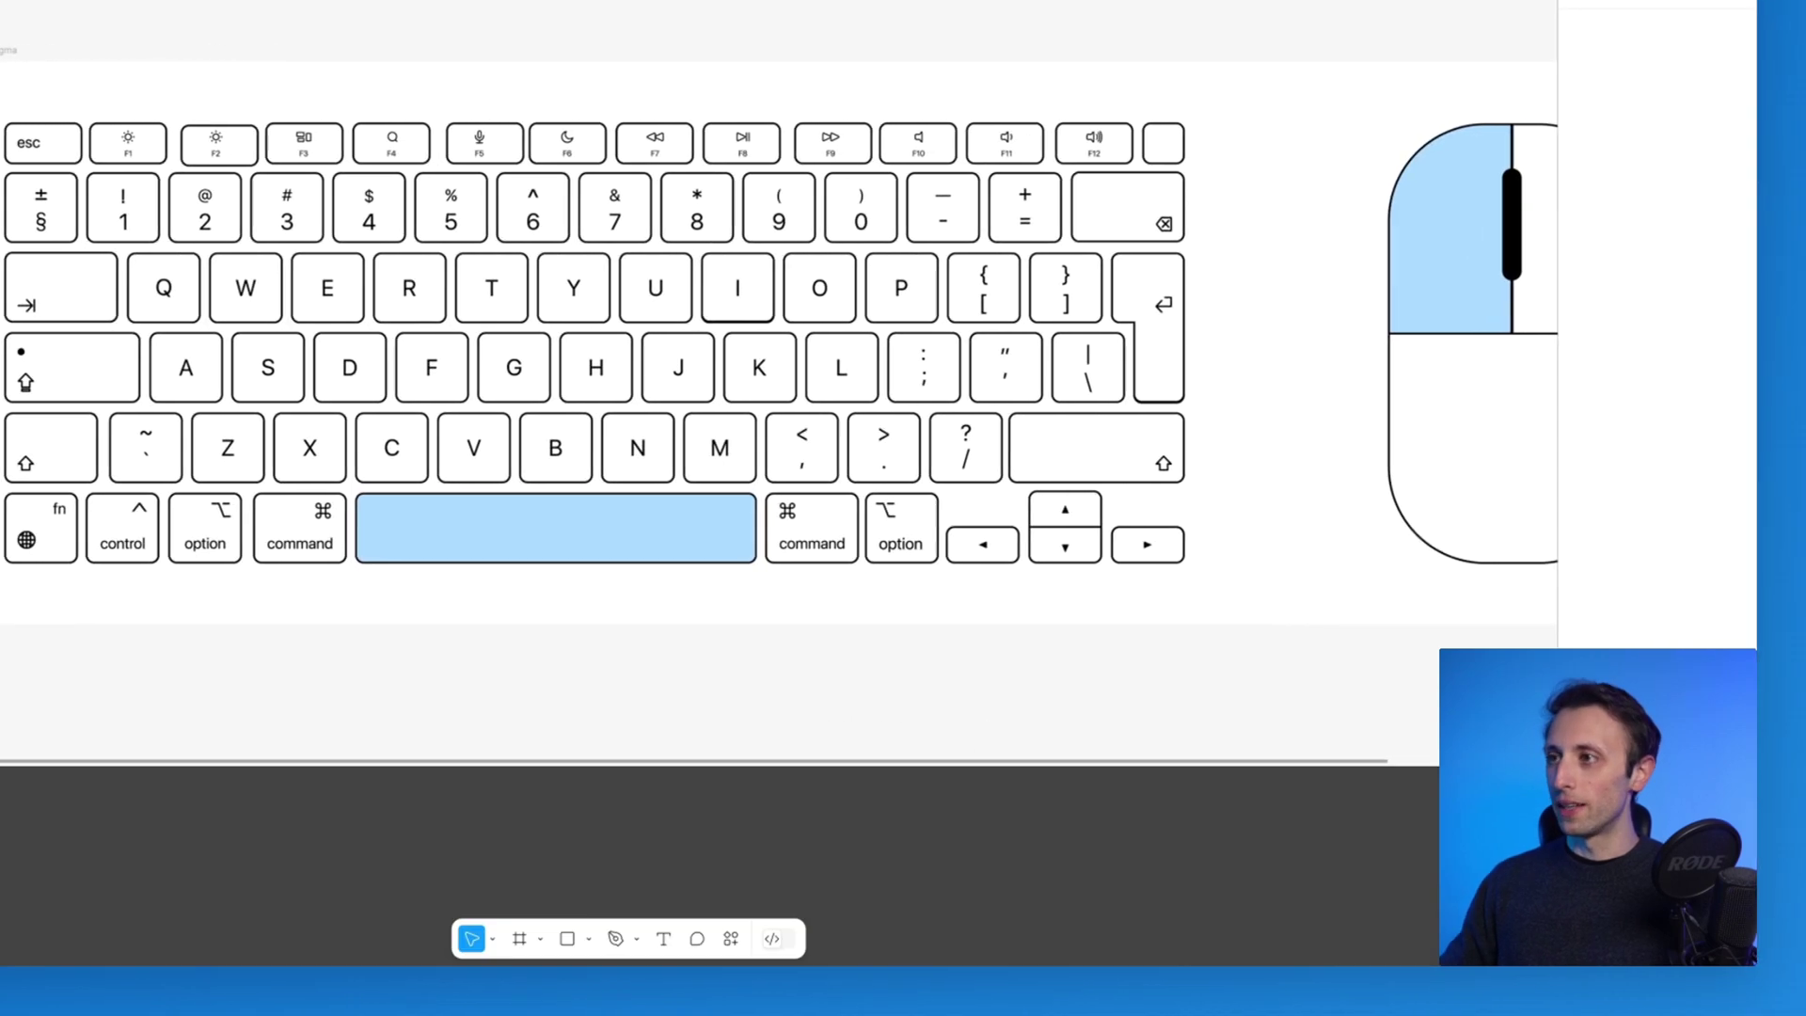
pyautogui.scroll(-5, 438, 518)
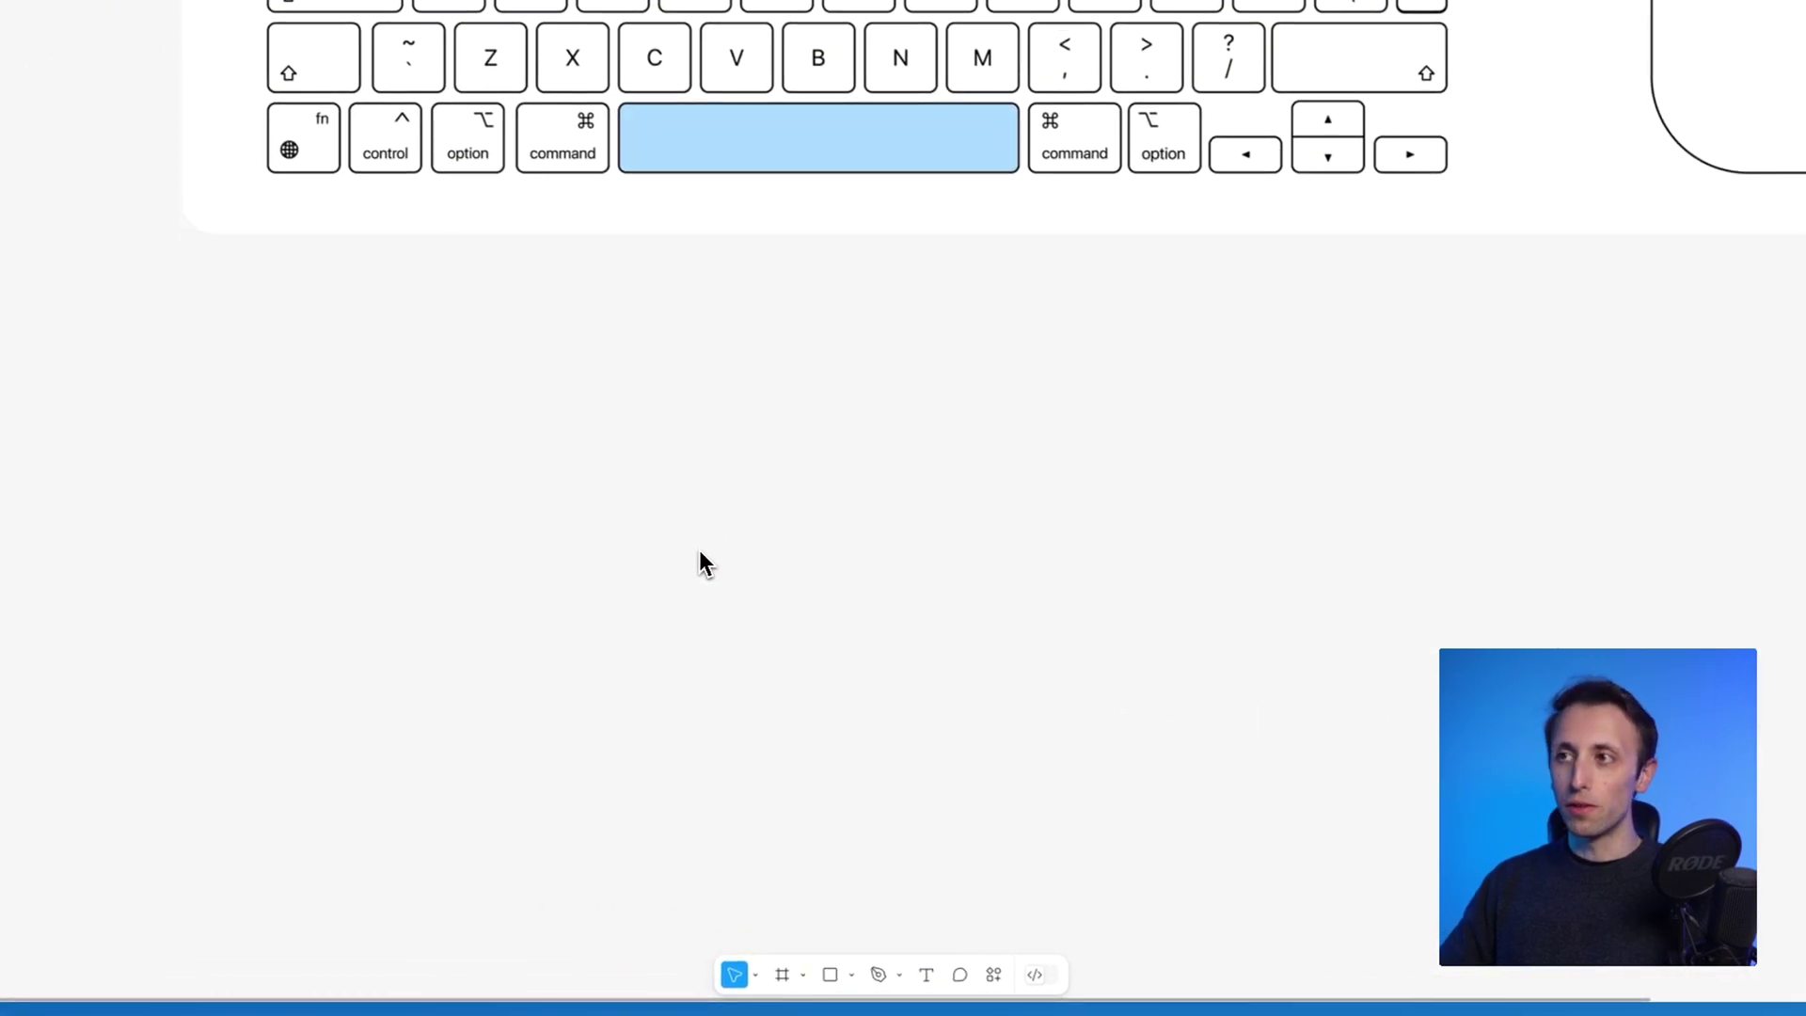
pyautogui.scroll(-2, 698, 549)
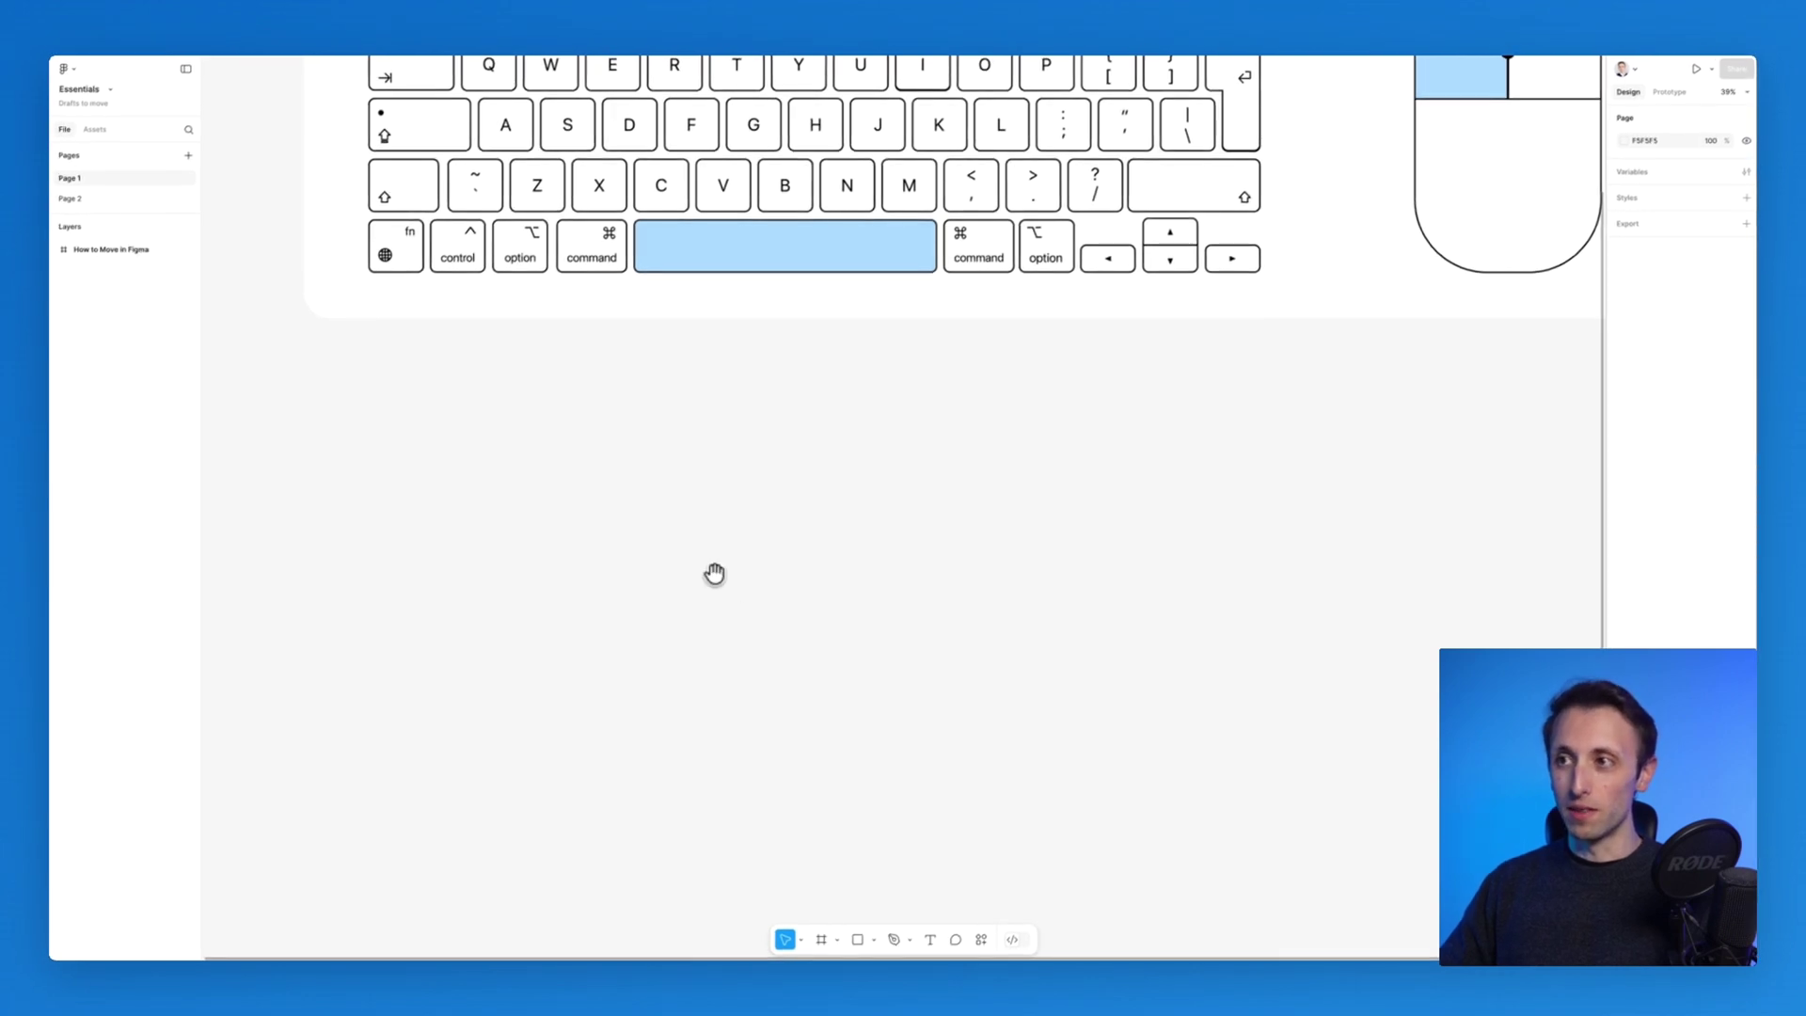
pyautogui.moveTo(715, 574)
pyautogui.mouseDown()
pyautogui.moveTo(807, 406)
pyautogui.moveTo(957, 373)
pyautogui.moveTo(937, 813)
pyautogui.mouseUp()
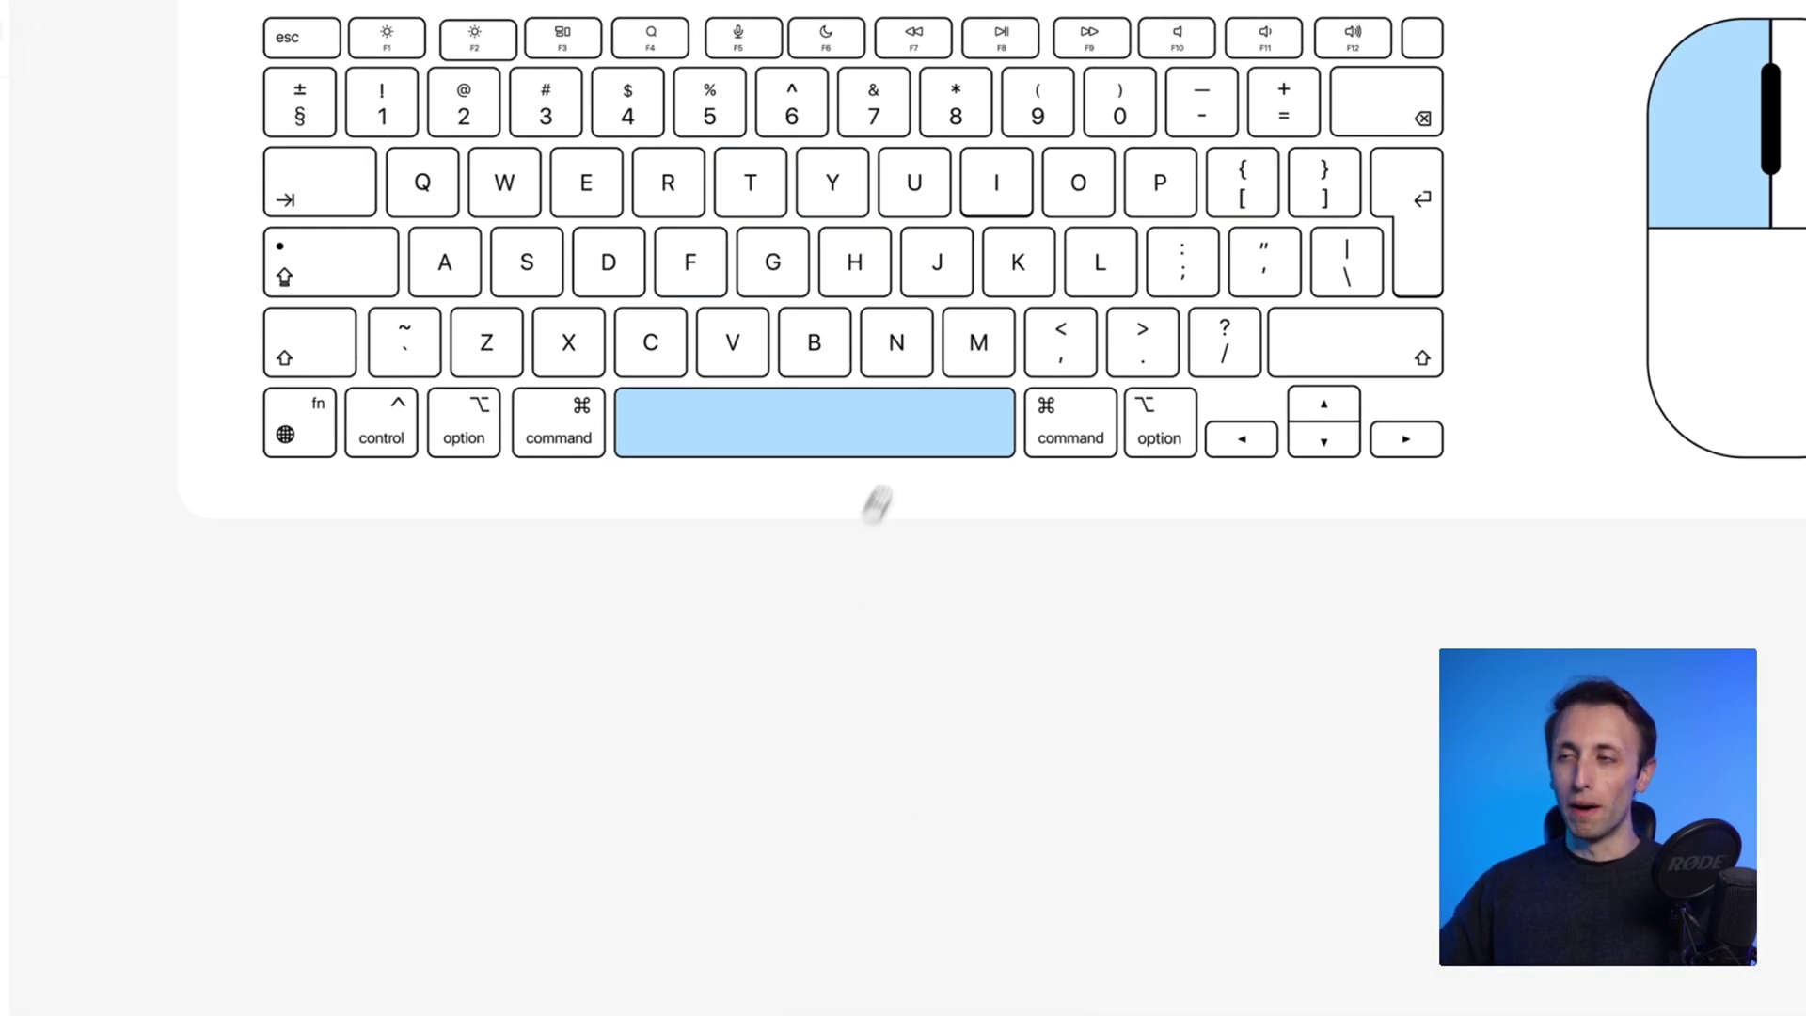
pyautogui.moveTo(871, 504)
pyautogui.mouseDown()
pyautogui.moveTo(843, 730)
pyautogui.moveTo(771, 504)
pyautogui.mouseUp()
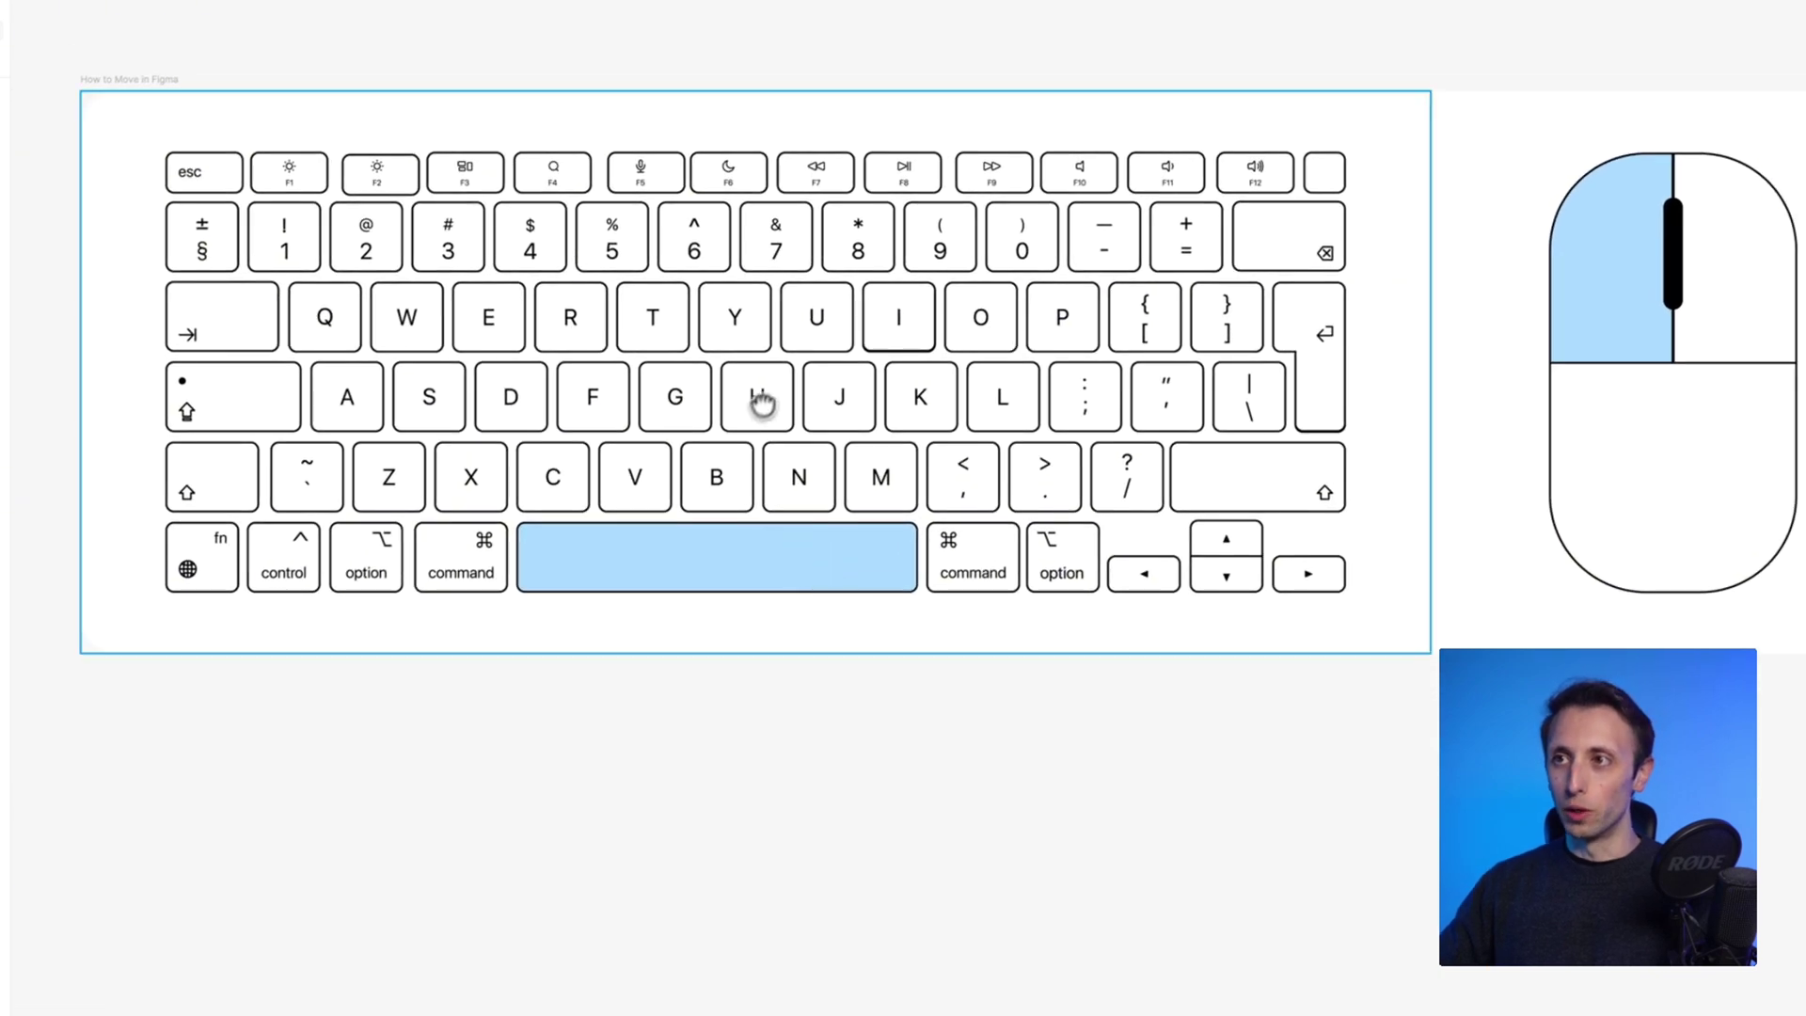
pyautogui.moveTo(758, 399); pyautogui.dragTo(840, 481)
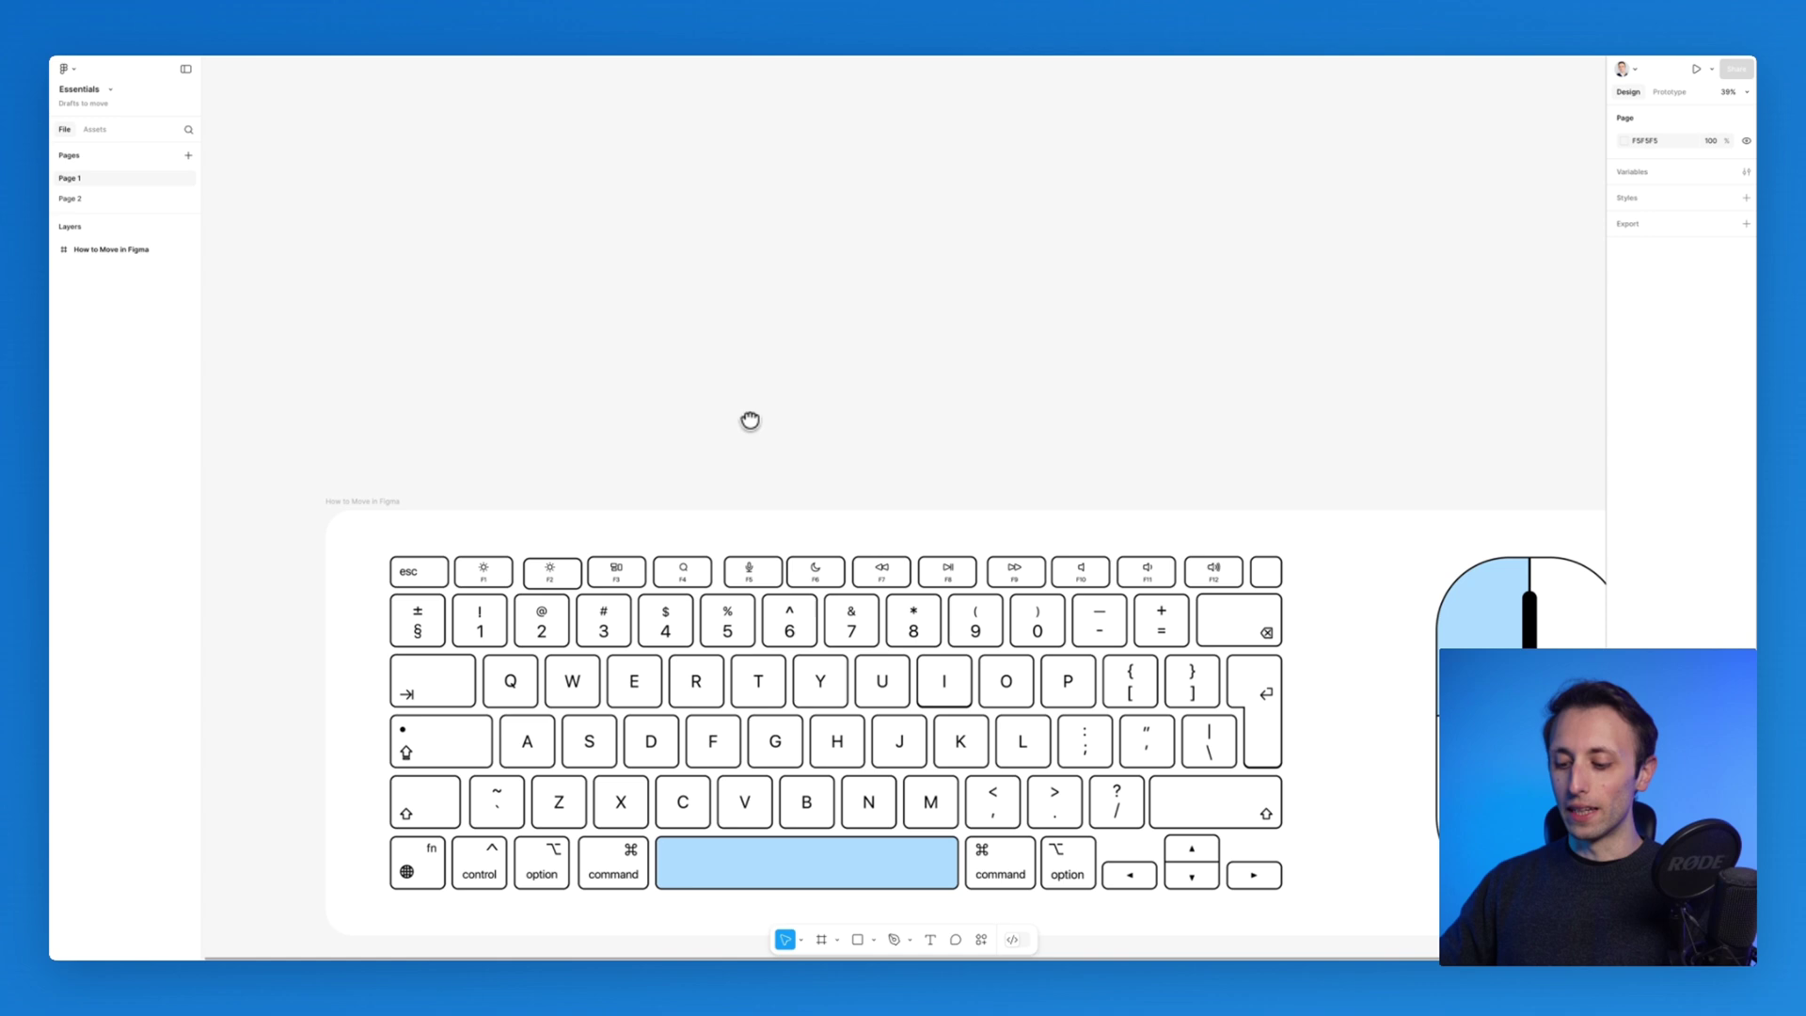
pyautogui.scroll(-3, 871, 376)
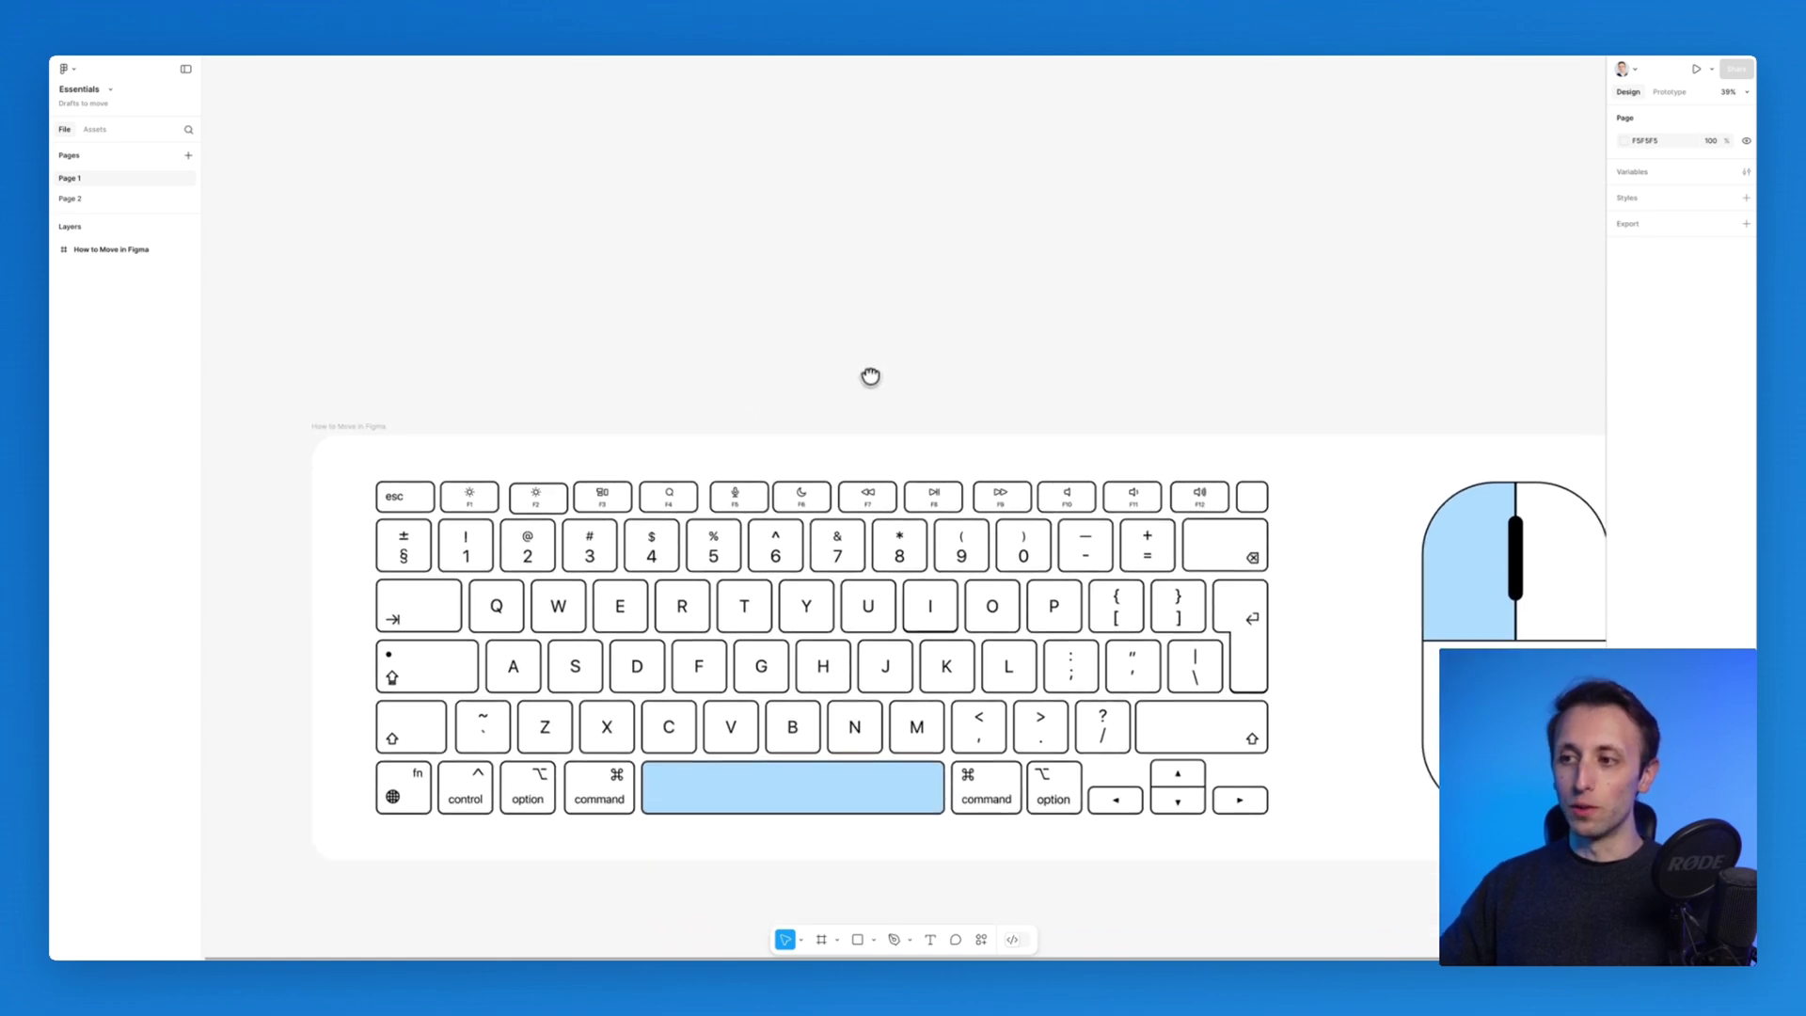
pyautogui.scroll(3, 871, 375)
pyautogui.scroll(3, 870, 376)
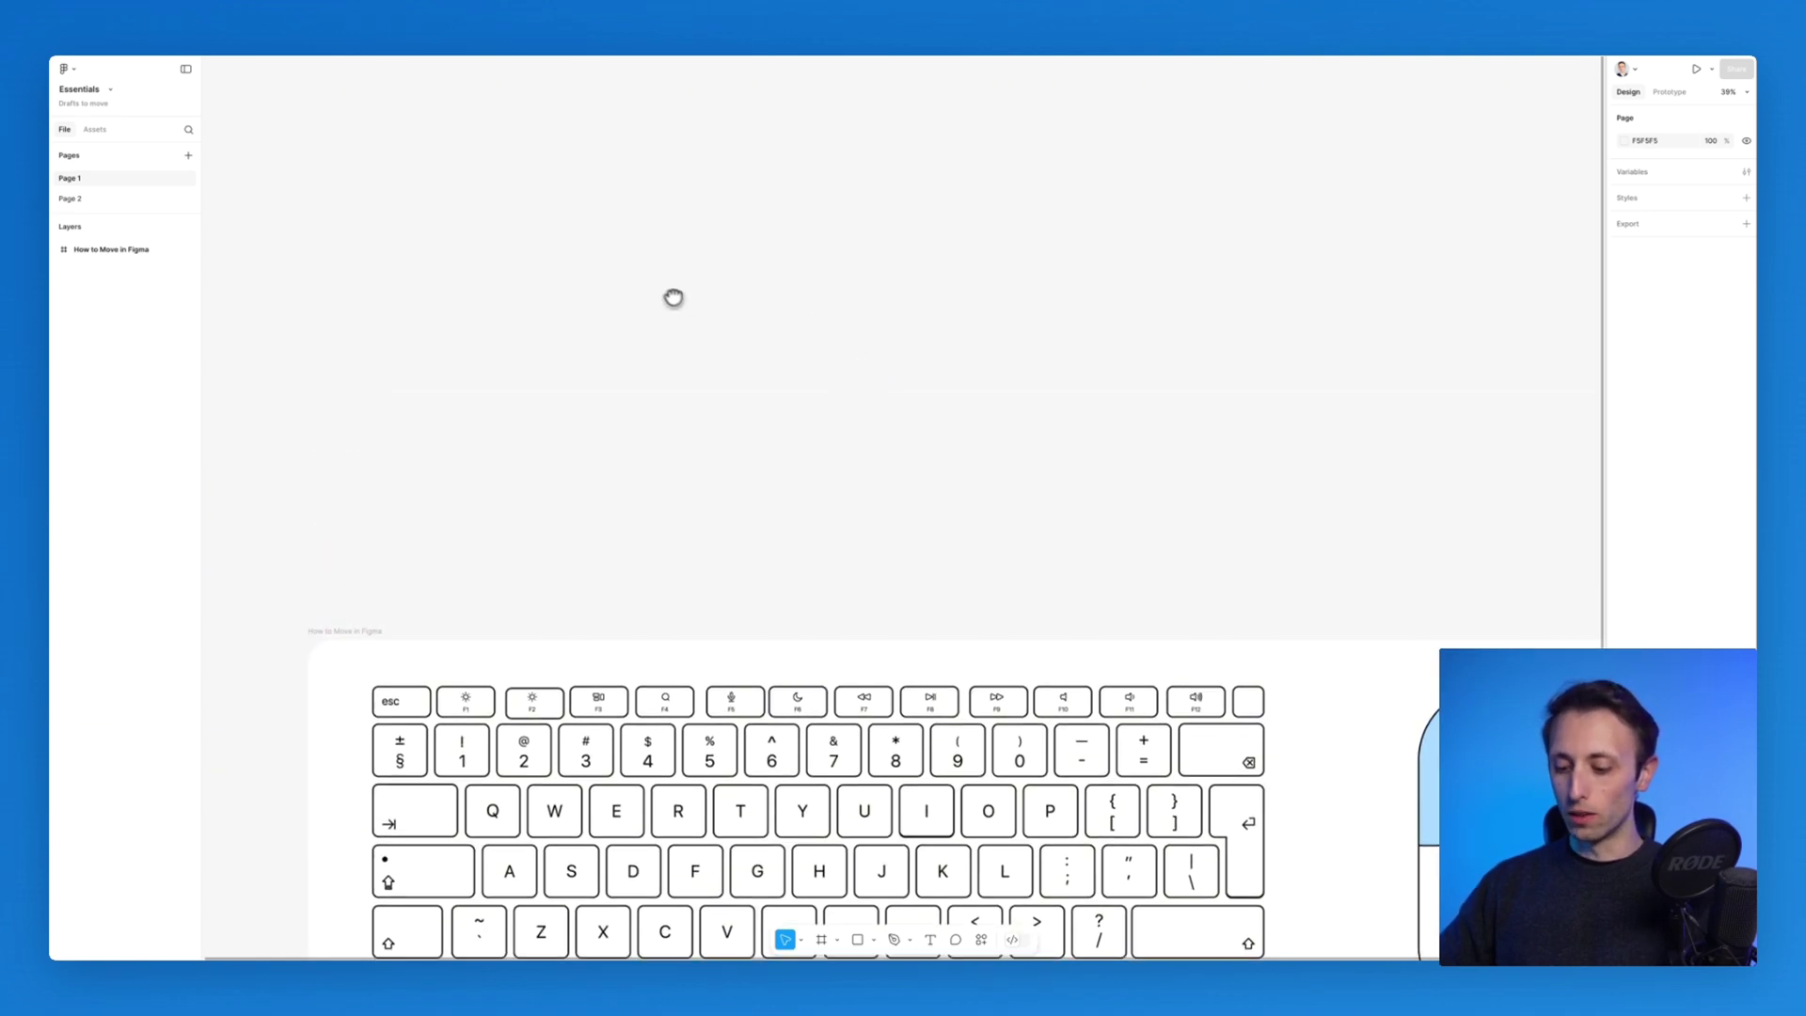
pyautogui.scroll(5, 674, 297)
# Drag out Frame 1 on the empty canvas with the Frame tool (F).
pyautogui.press('f')
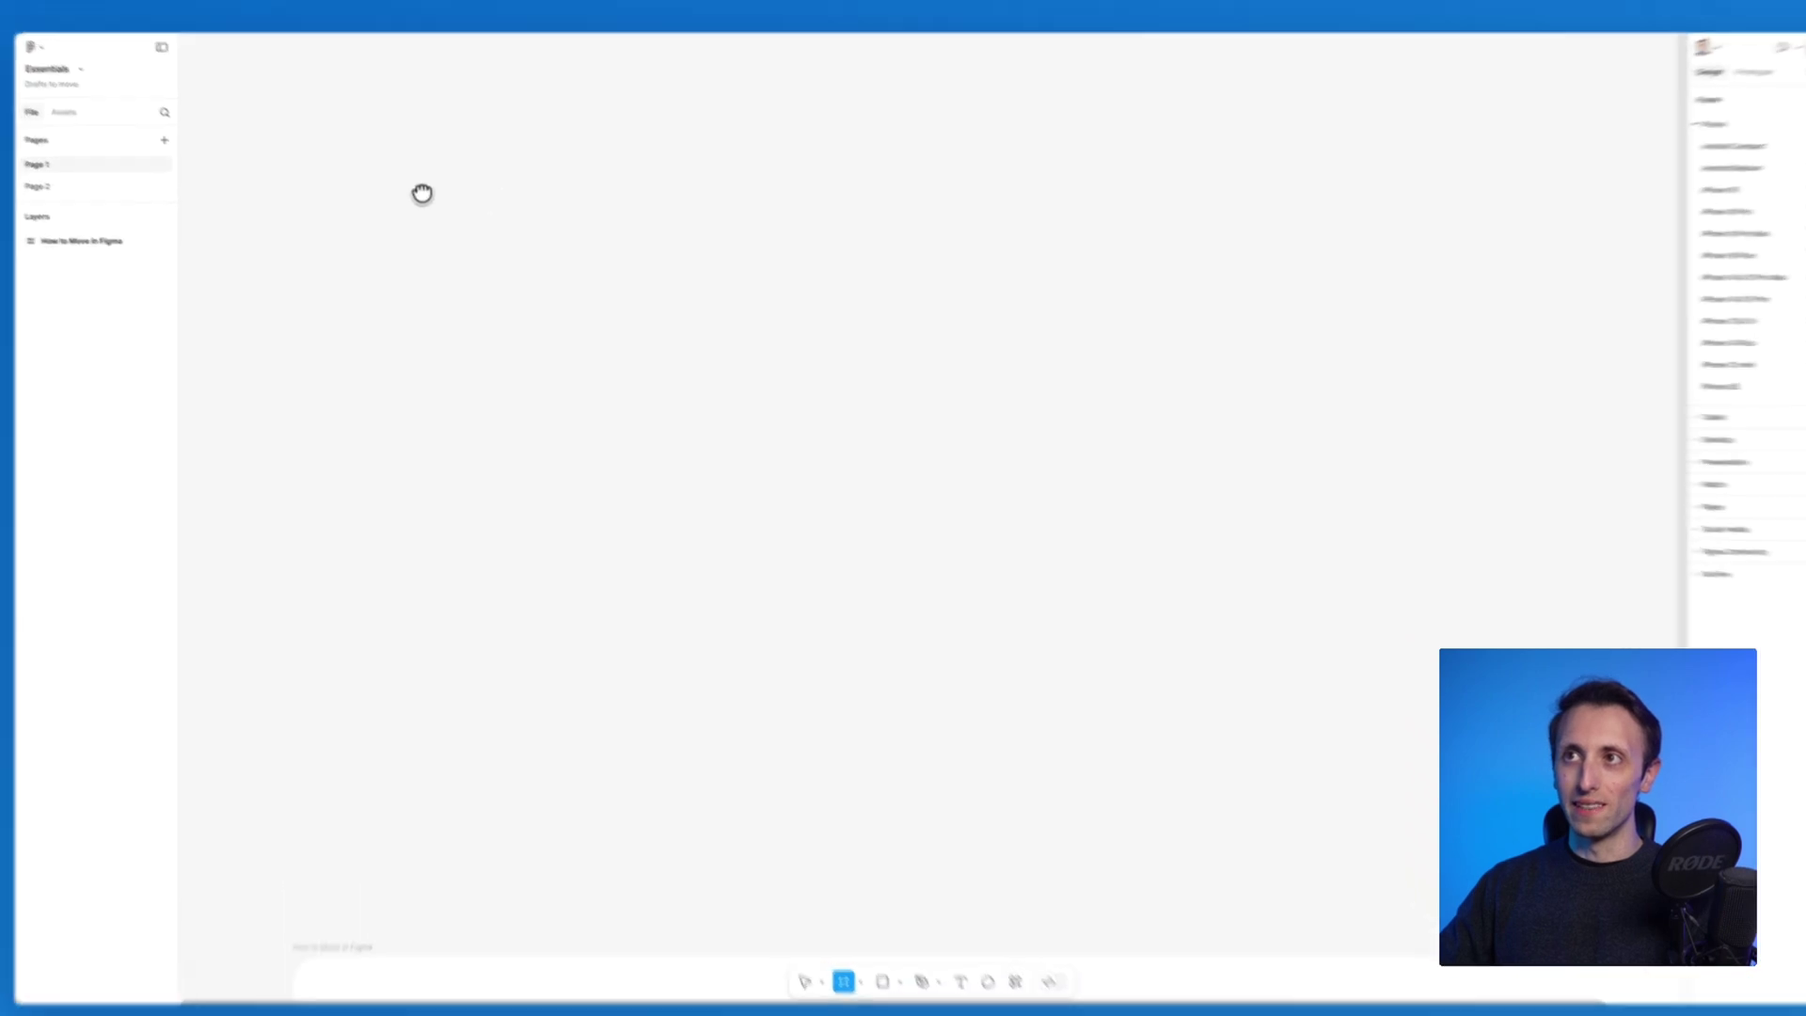
pyautogui.moveTo(389, 179); pyautogui.dragTo(871, 581)
pyautogui.moveTo(1076, 730); pyautogui.dragTo(1077, 730)
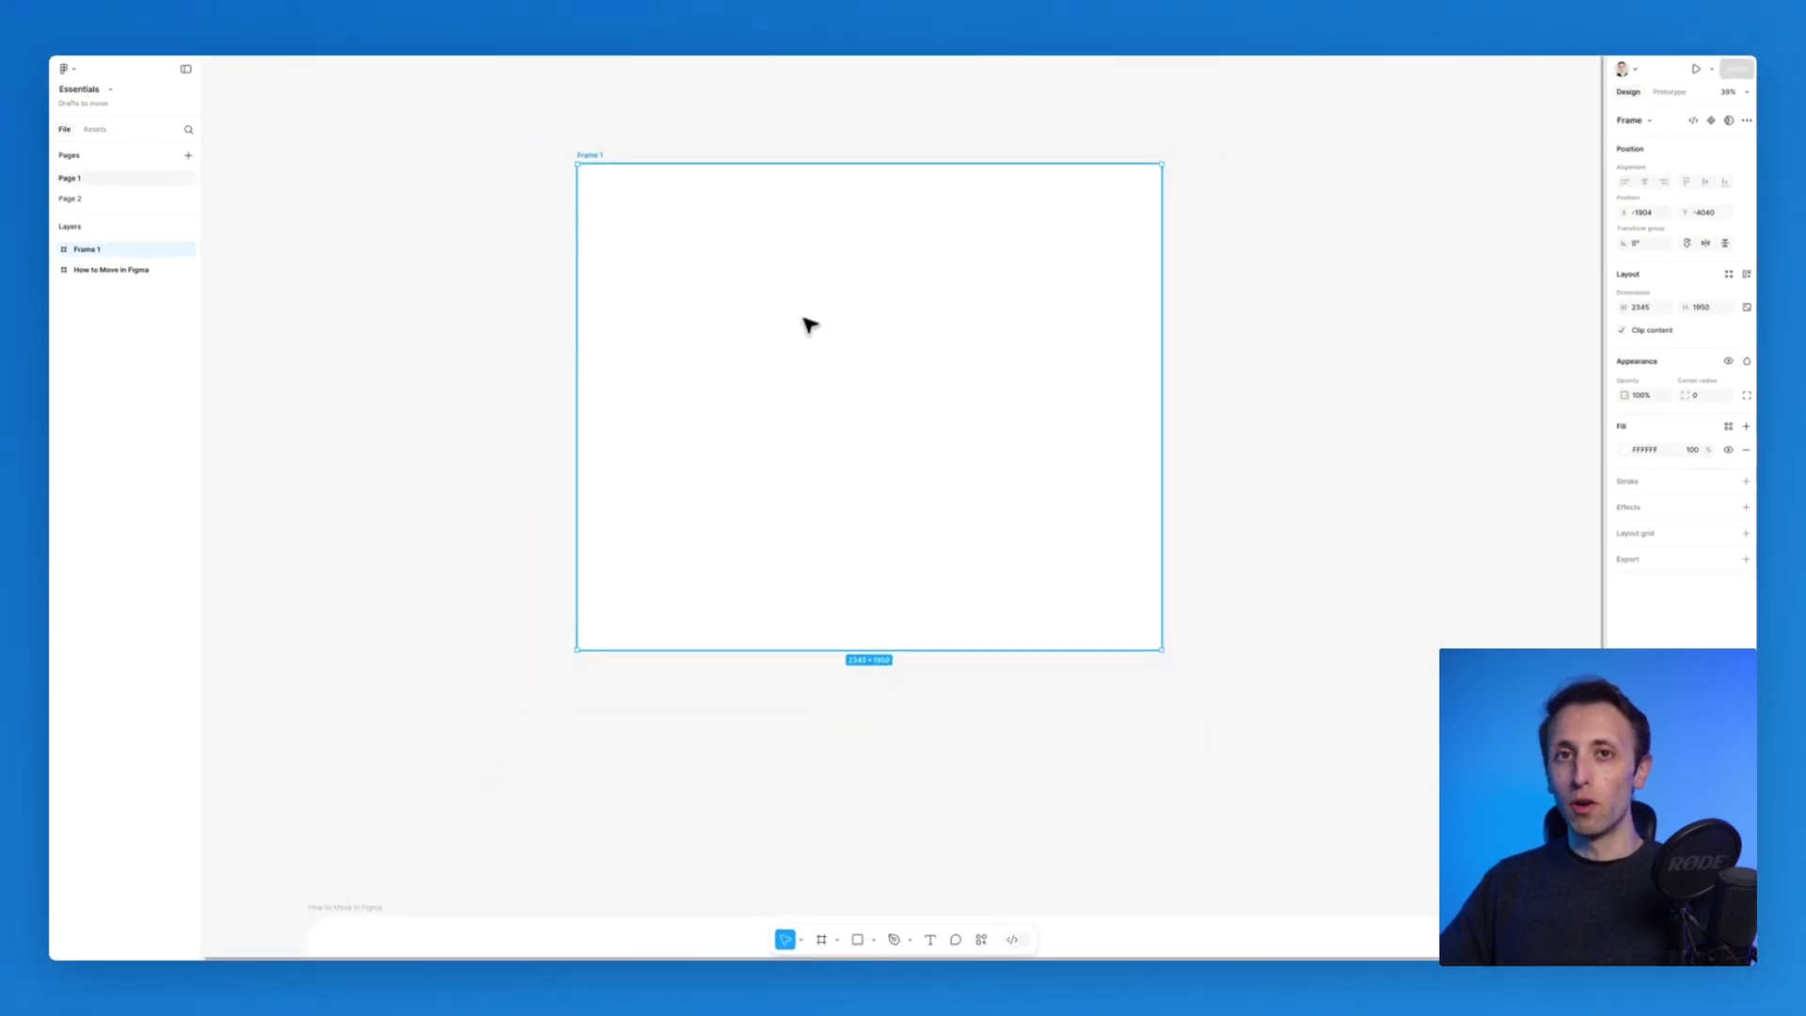
pyautogui.scroll(2, 809, 326)
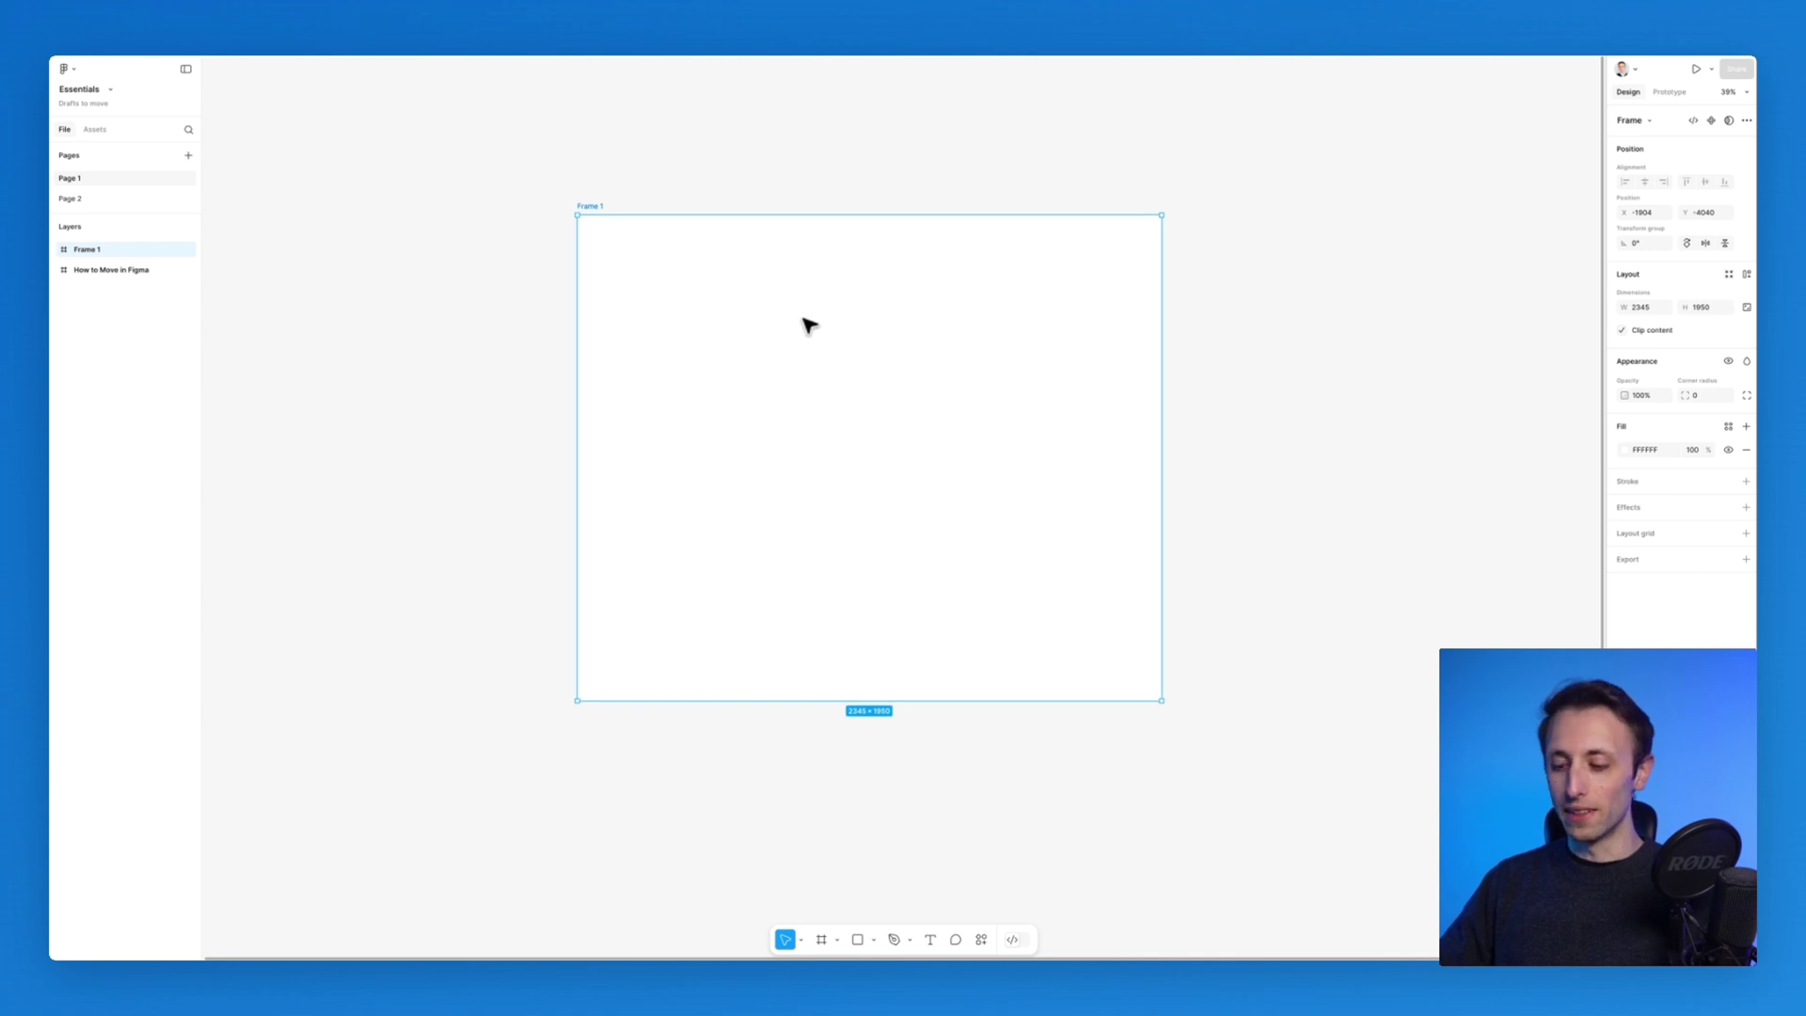
pyautogui.scroll(-1, 809, 325)
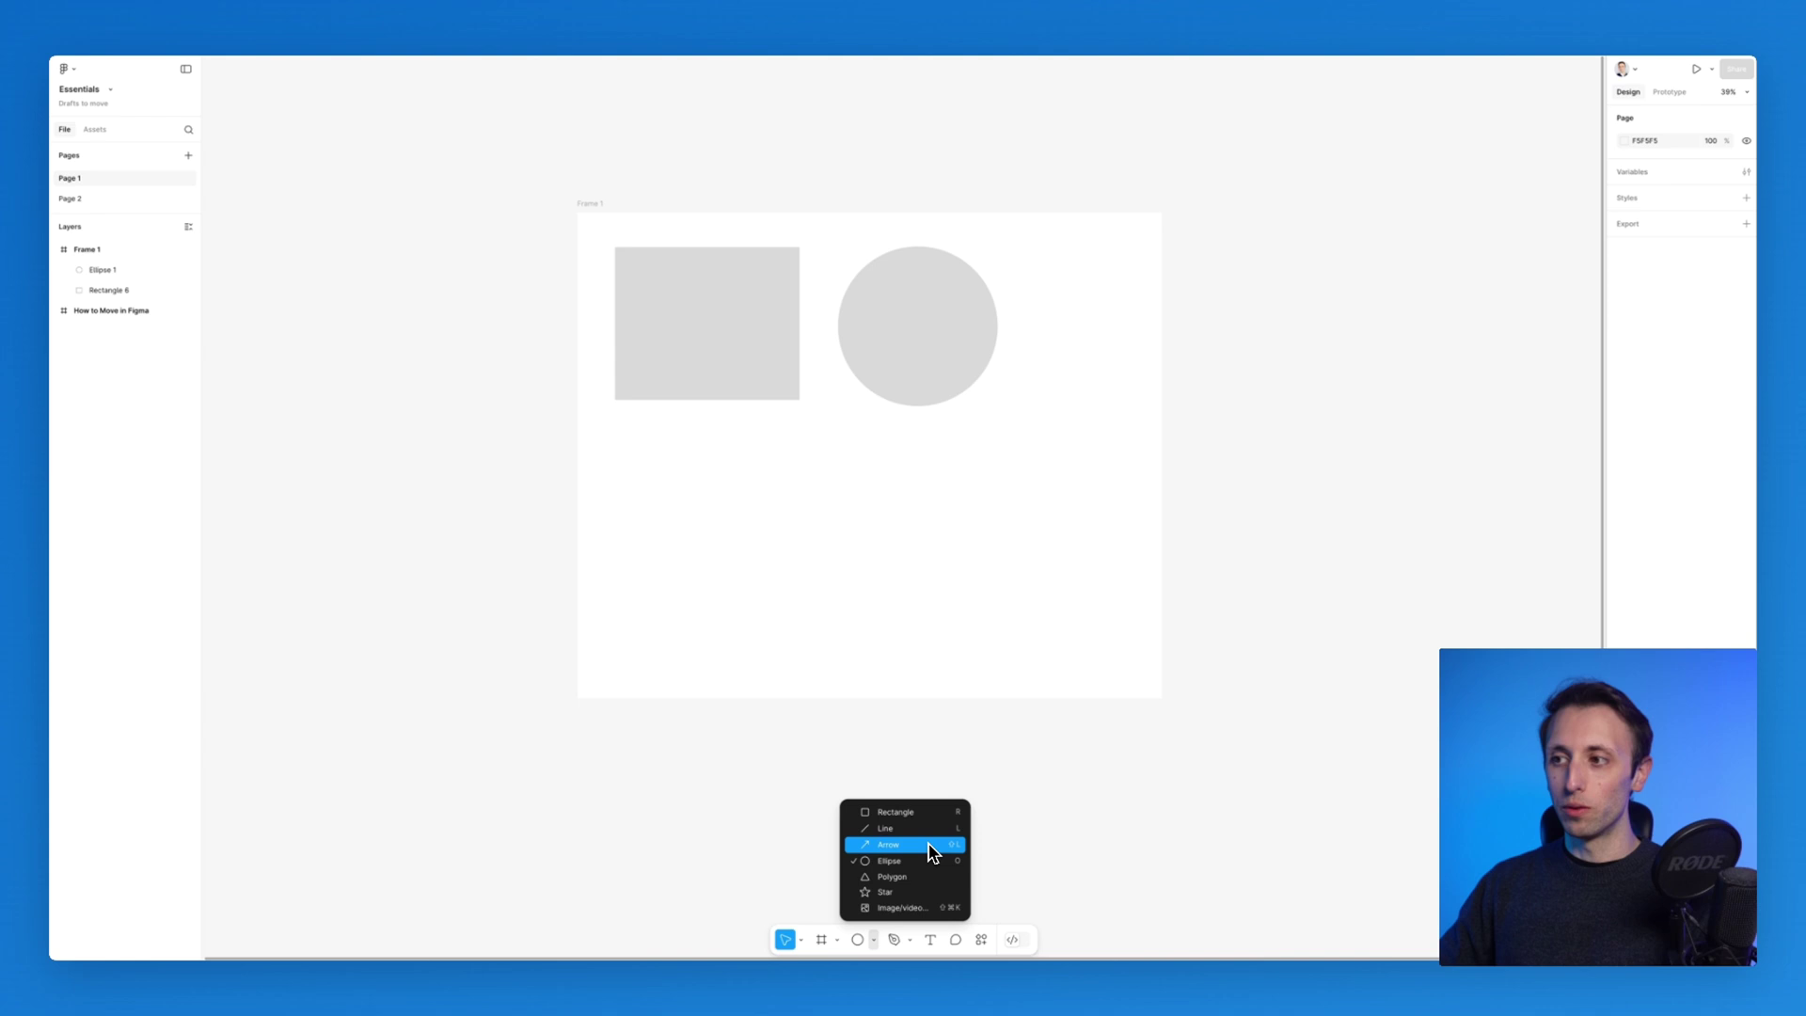
# Draw an arrow across the frame below the shapes, and delete a trial line given a start arrowhead.
pyautogui.hotkey('shift', 'l')
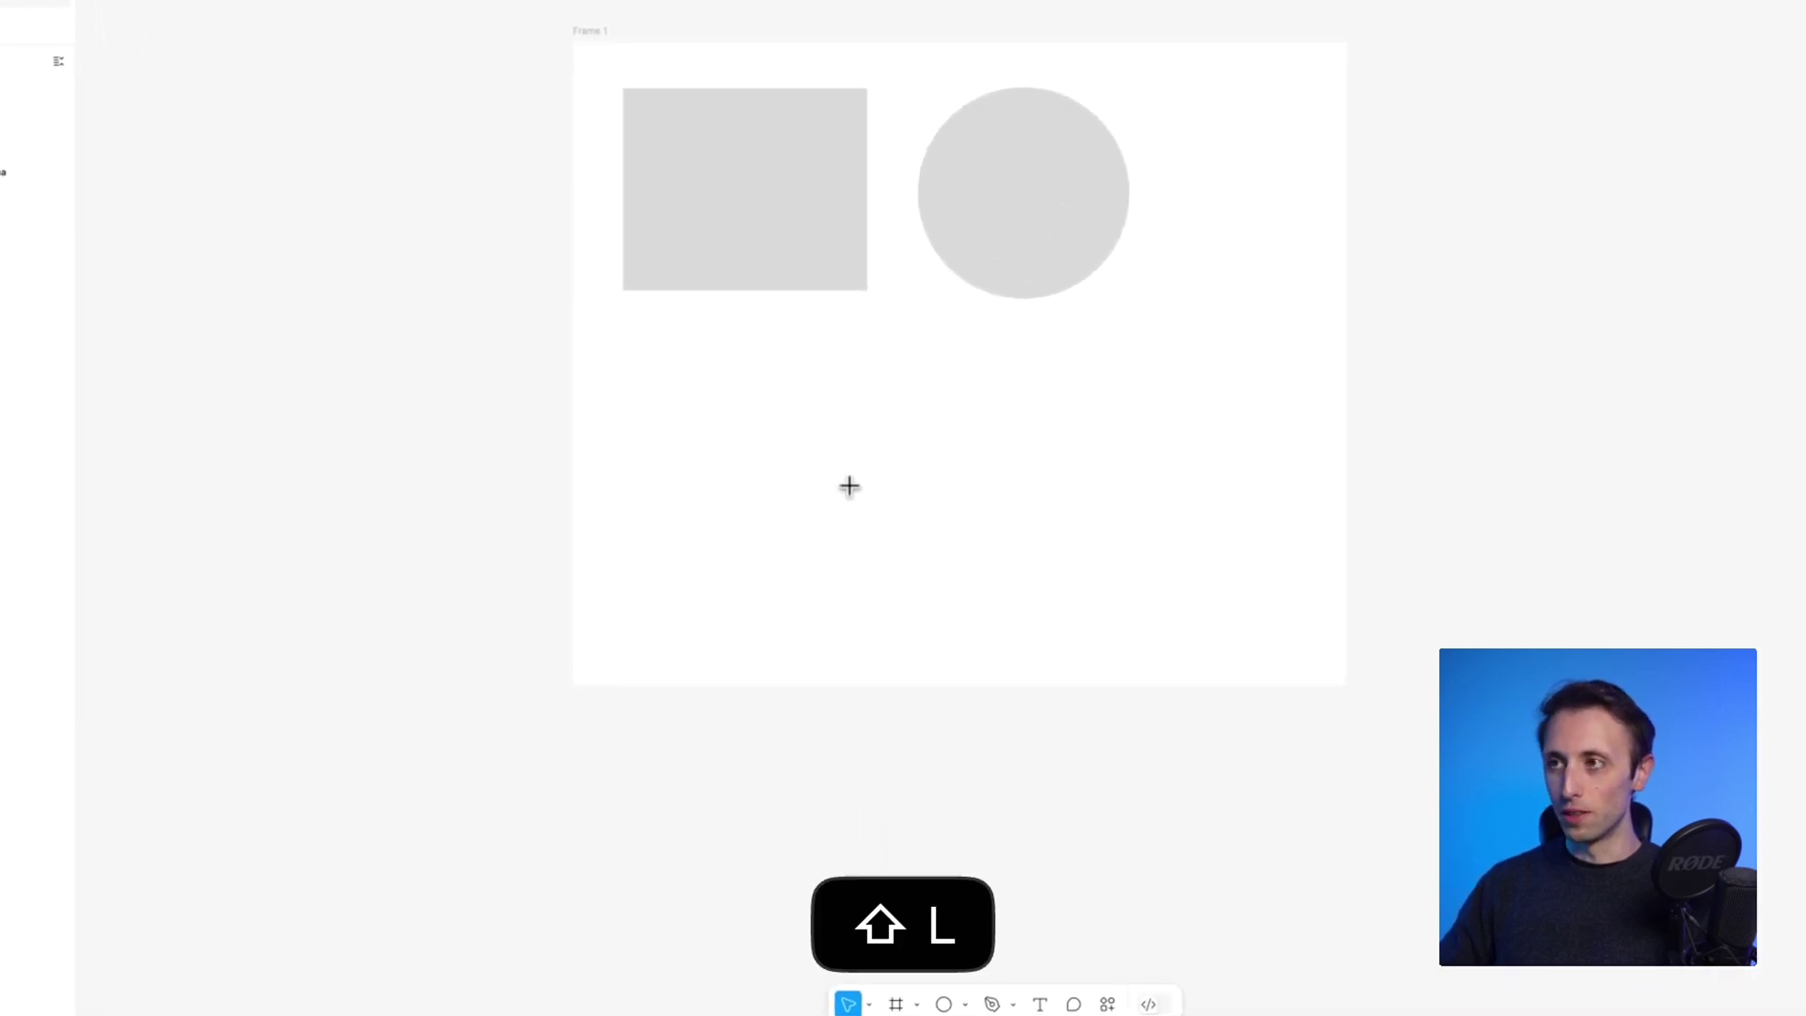
pyautogui.moveTo(633, 446); pyautogui.dragTo(961, 442)
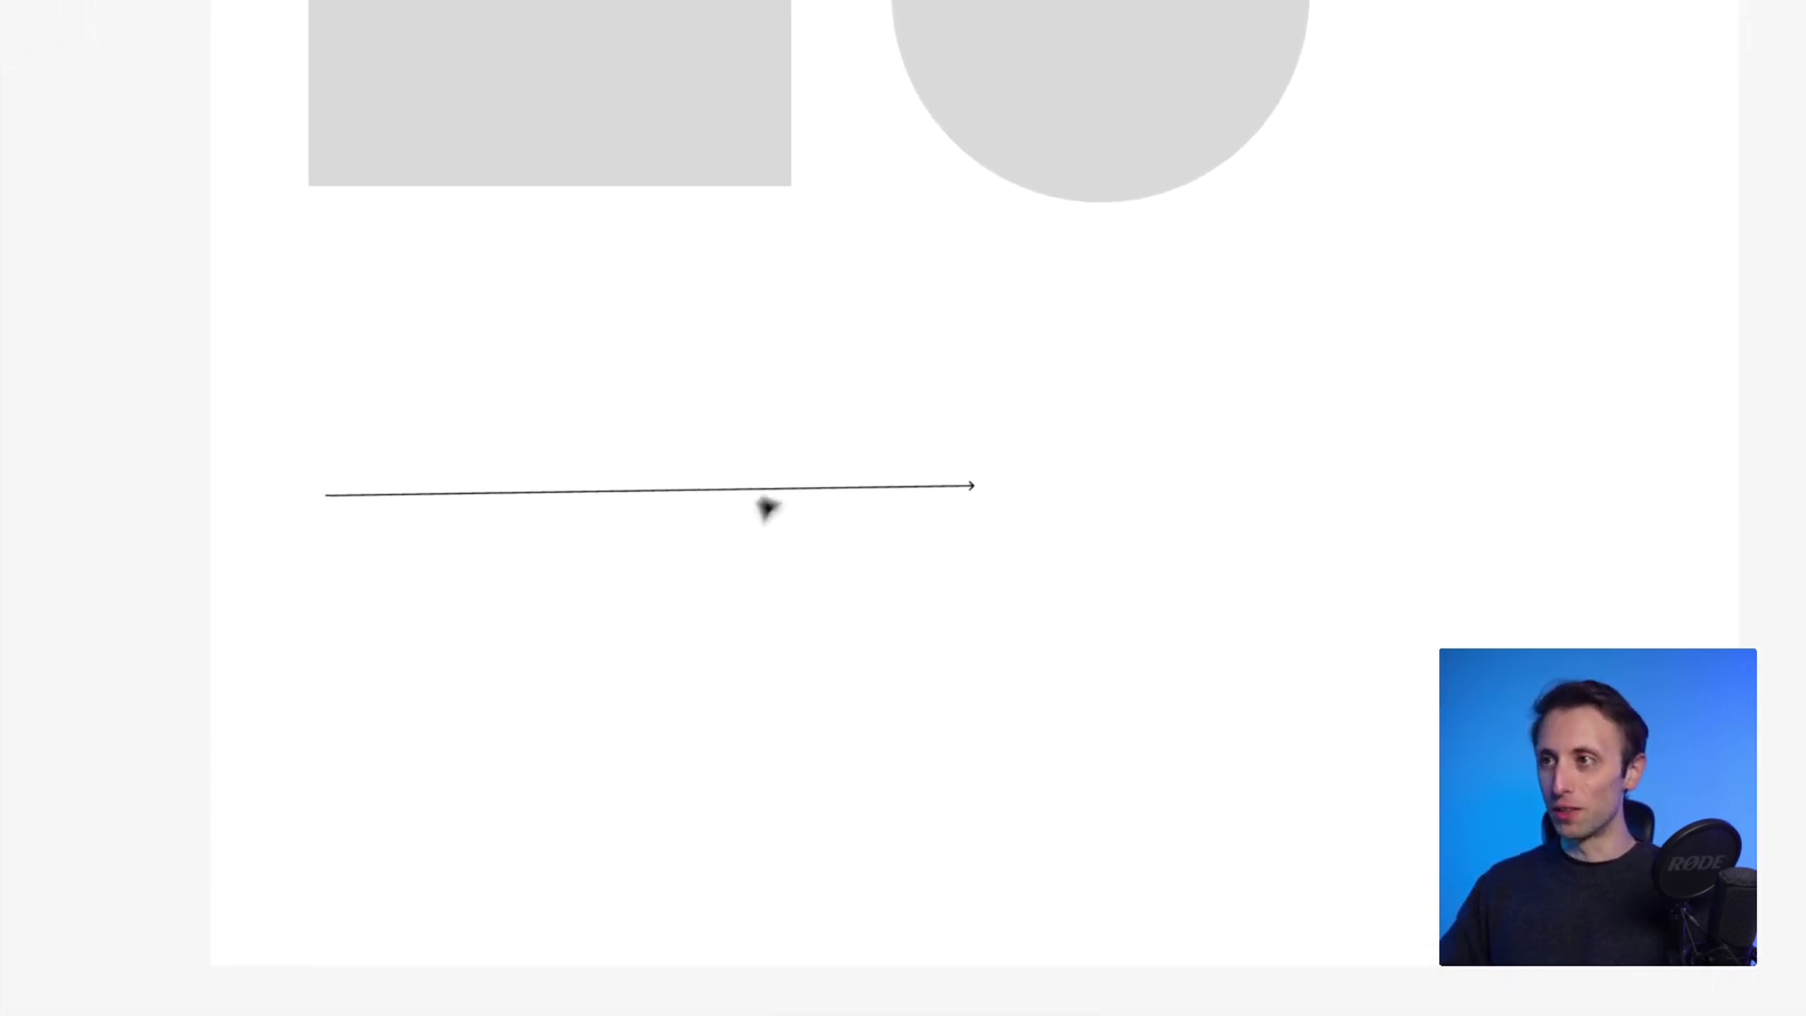
pyautogui.hotkey('shift', 'l')
pyautogui.moveTo(470, 642); pyautogui.dragTo(1138, 633)
pyautogui.click(1690, 538)
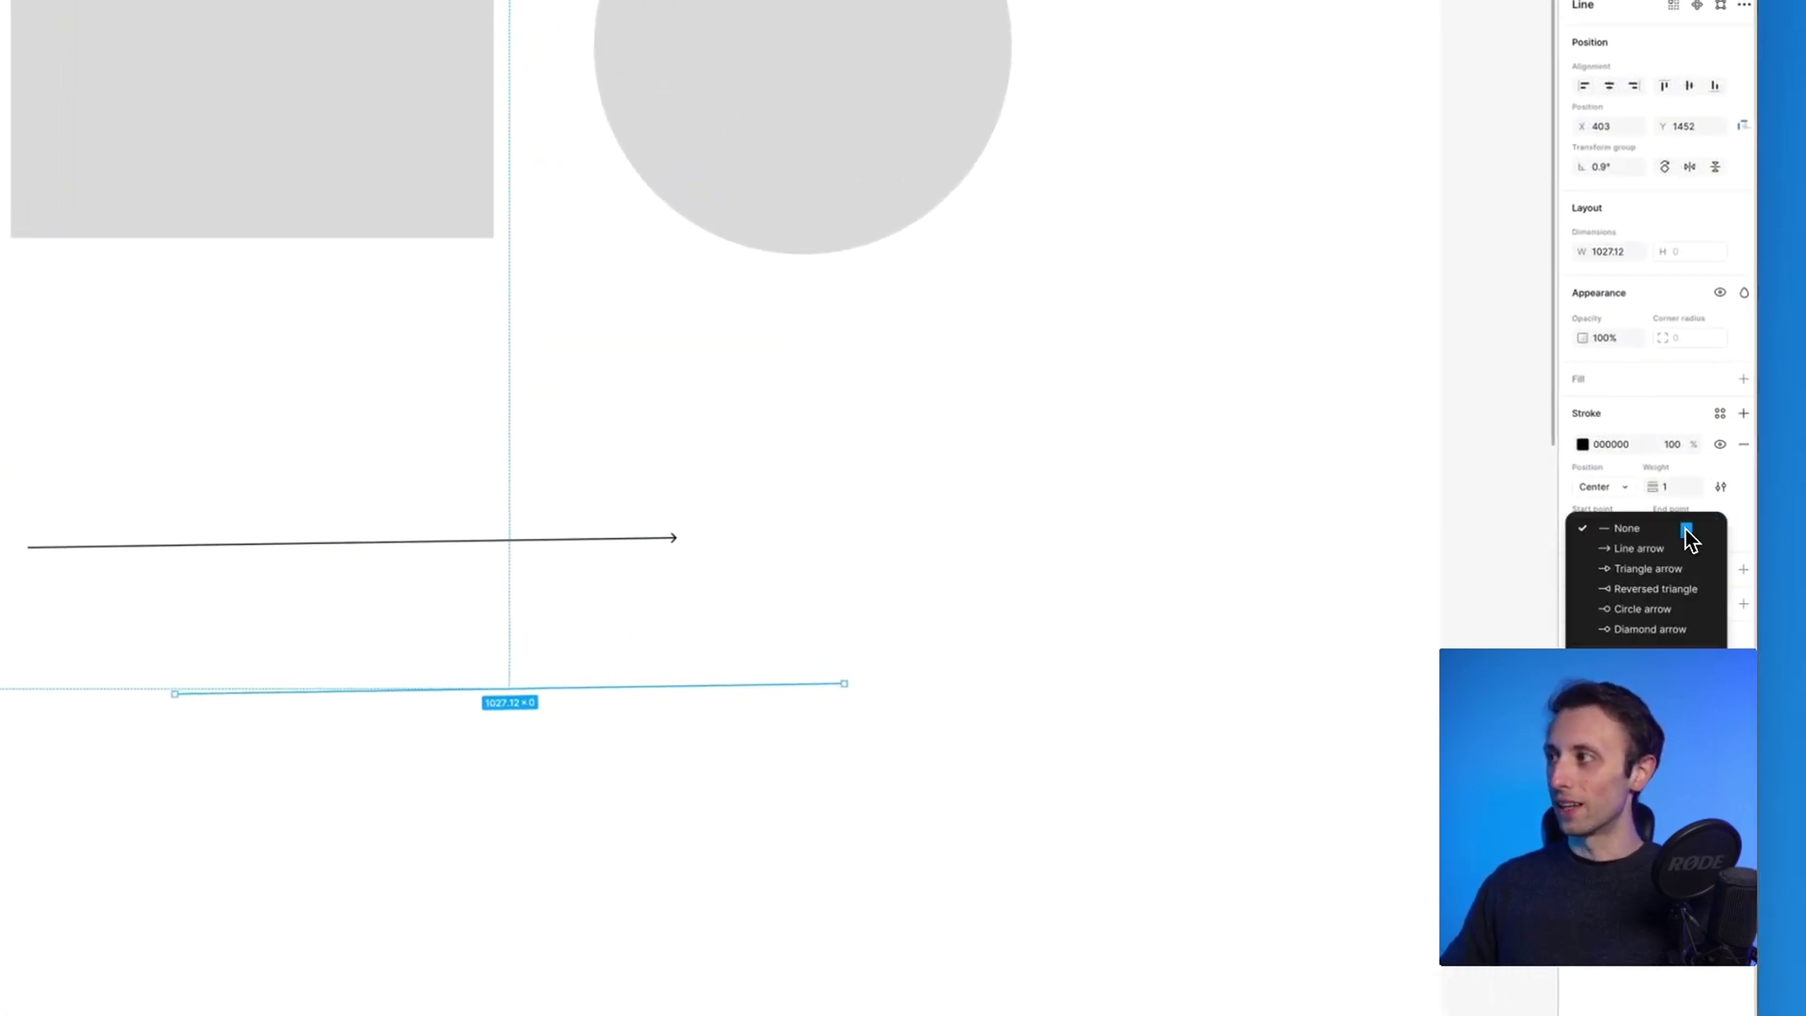
pyautogui.click(1616, 525)
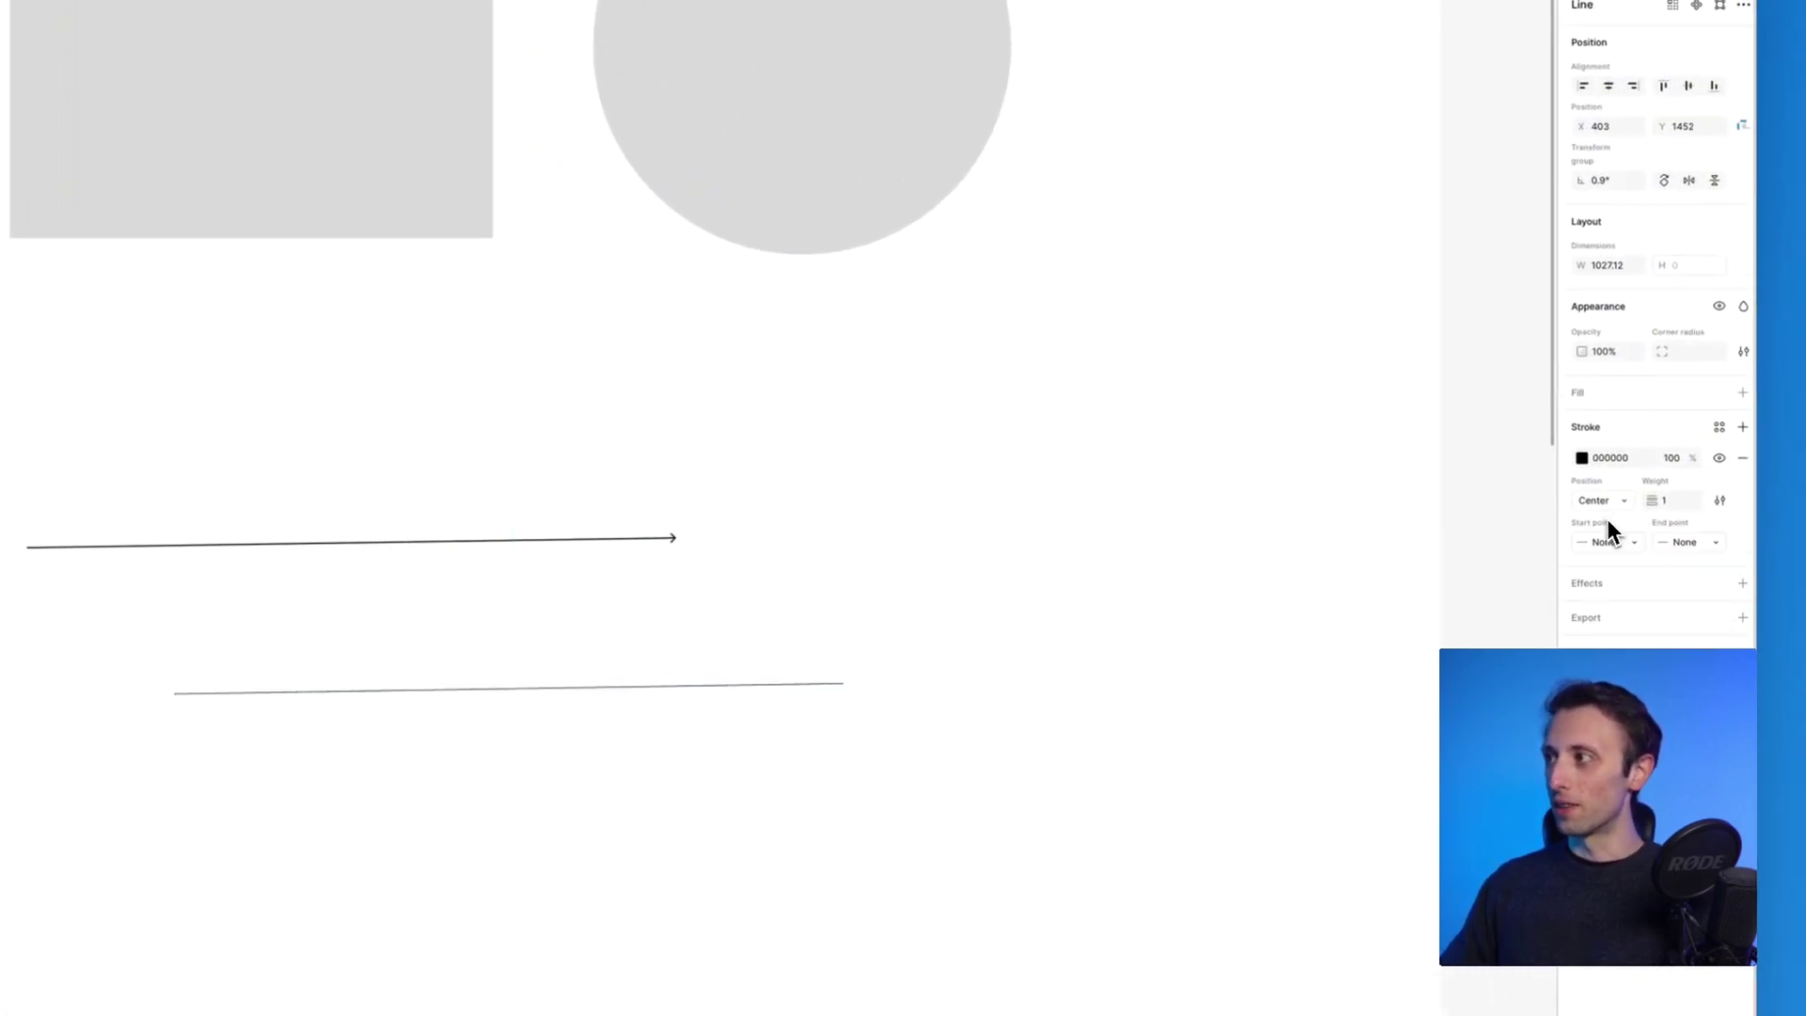
pyautogui.click(1608, 544)
pyautogui.click(1612, 562)
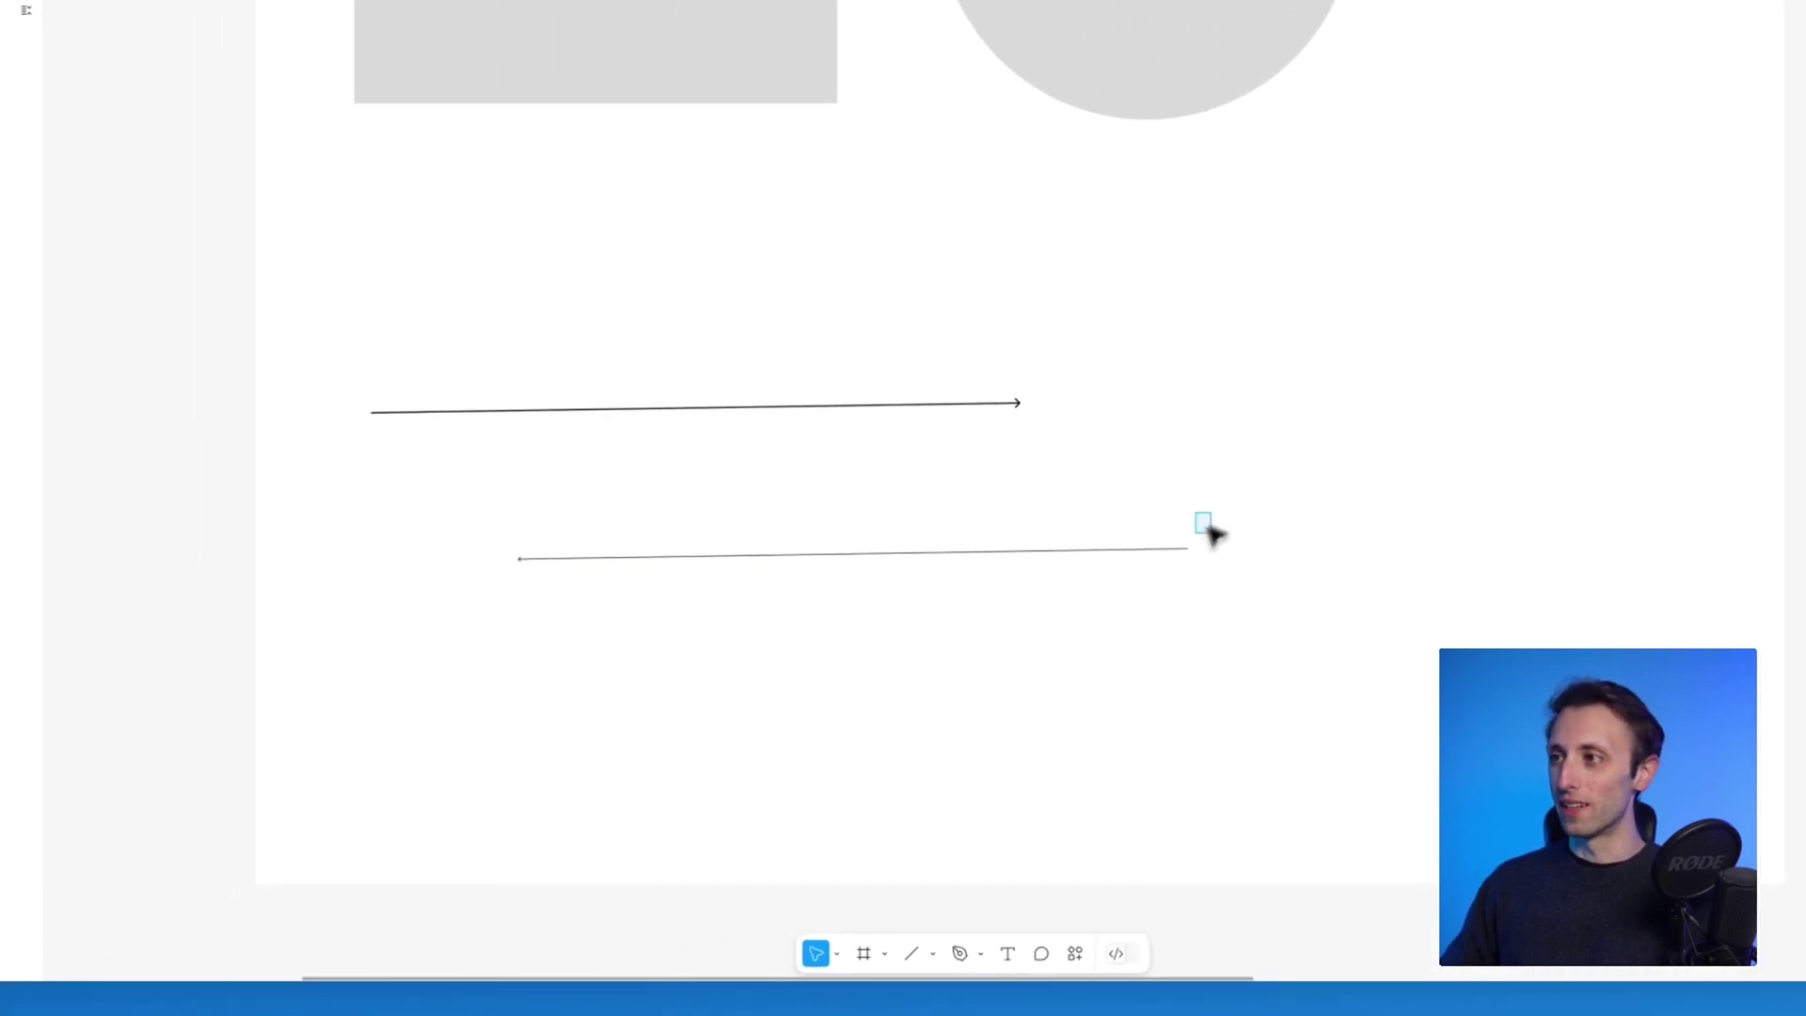
pyautogui.press('BackSpace')
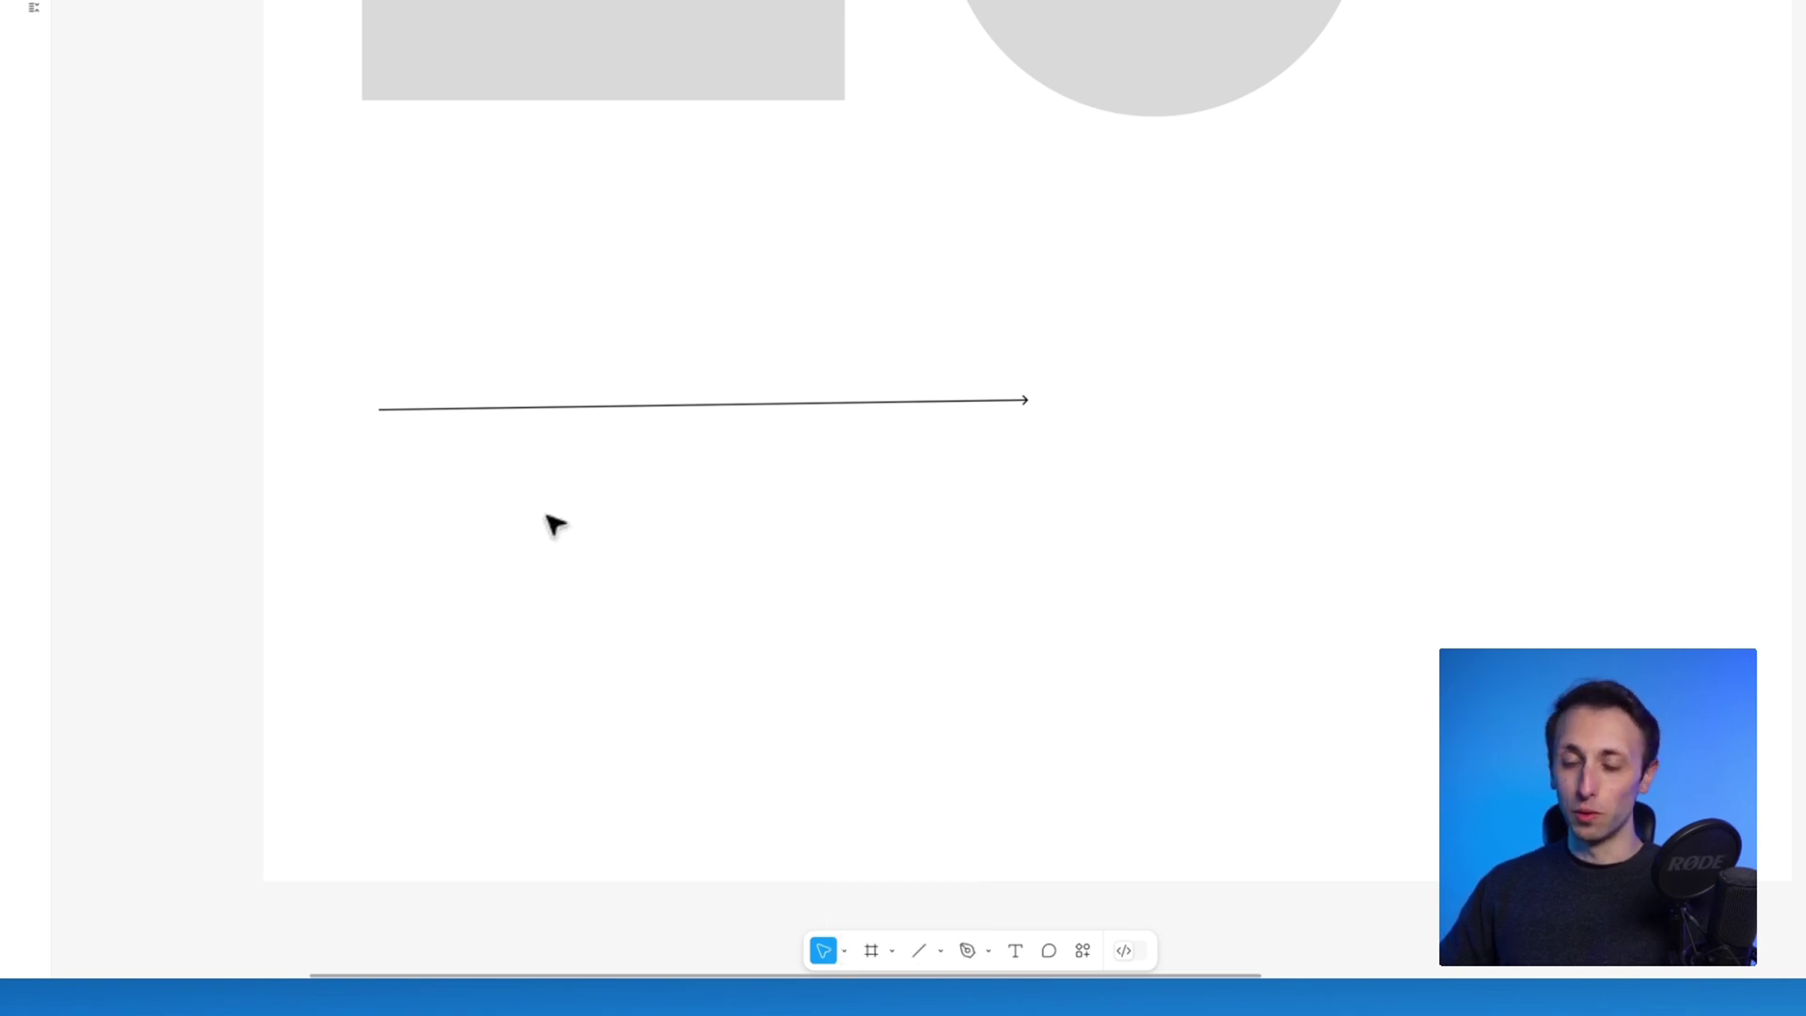
# Draw a closed trapezoid path with the Pen tool, then exit editing and delete the vector.
pyautogui.press('p')
pyautogui.click(379, 504)
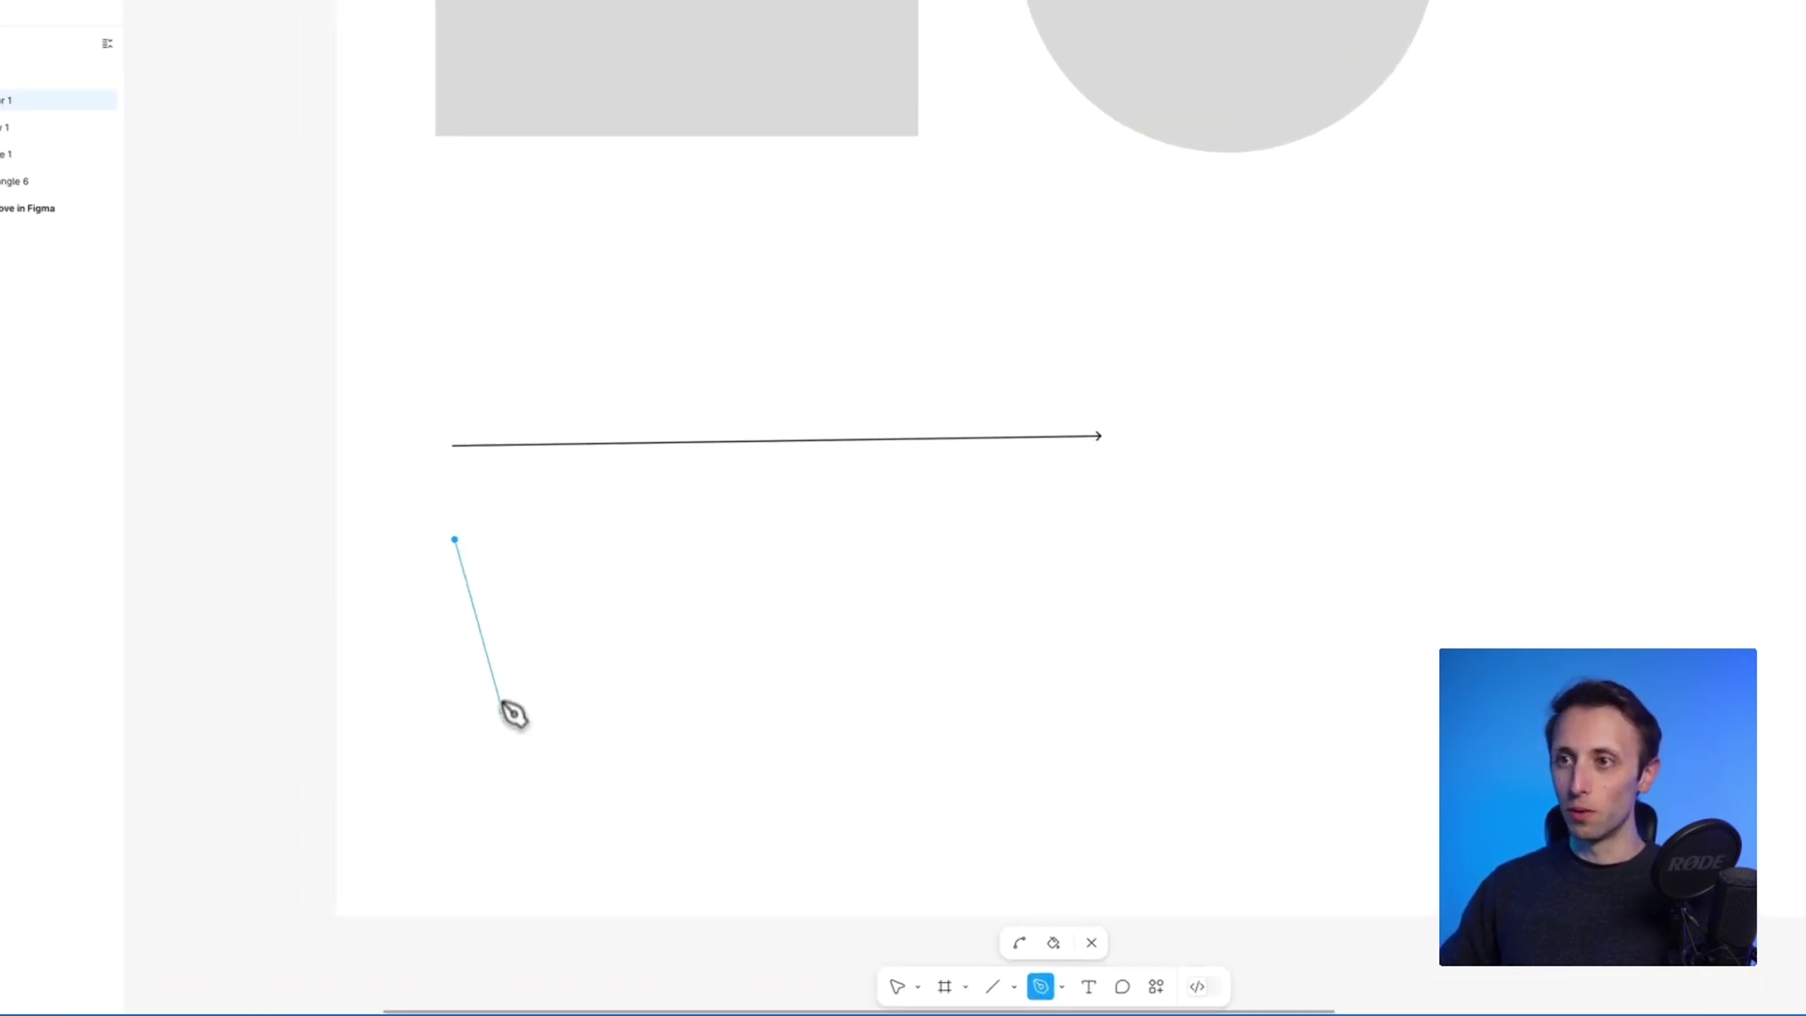
pyautogui.click(429, 680)
pyautogui.click(915, 716)
pyautogui.click(1019, 639)
pyautogui.click(1051, 552)
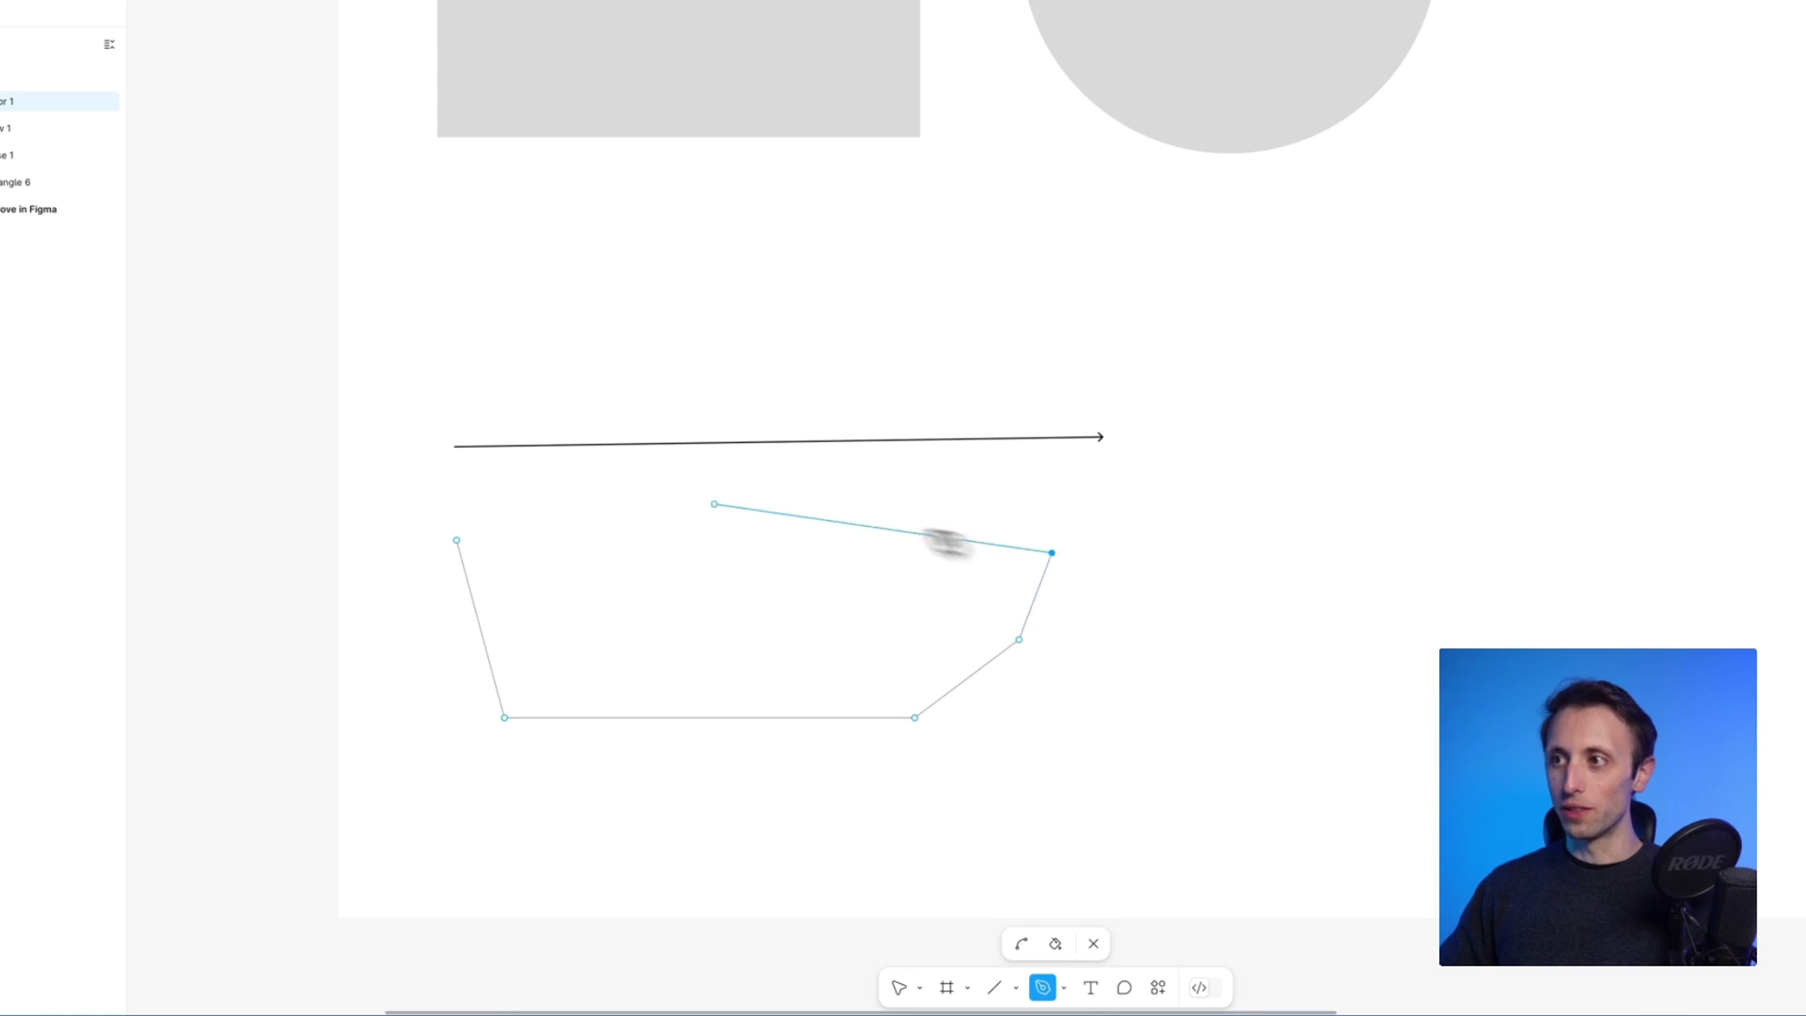
pyautogui.click(457, 541)
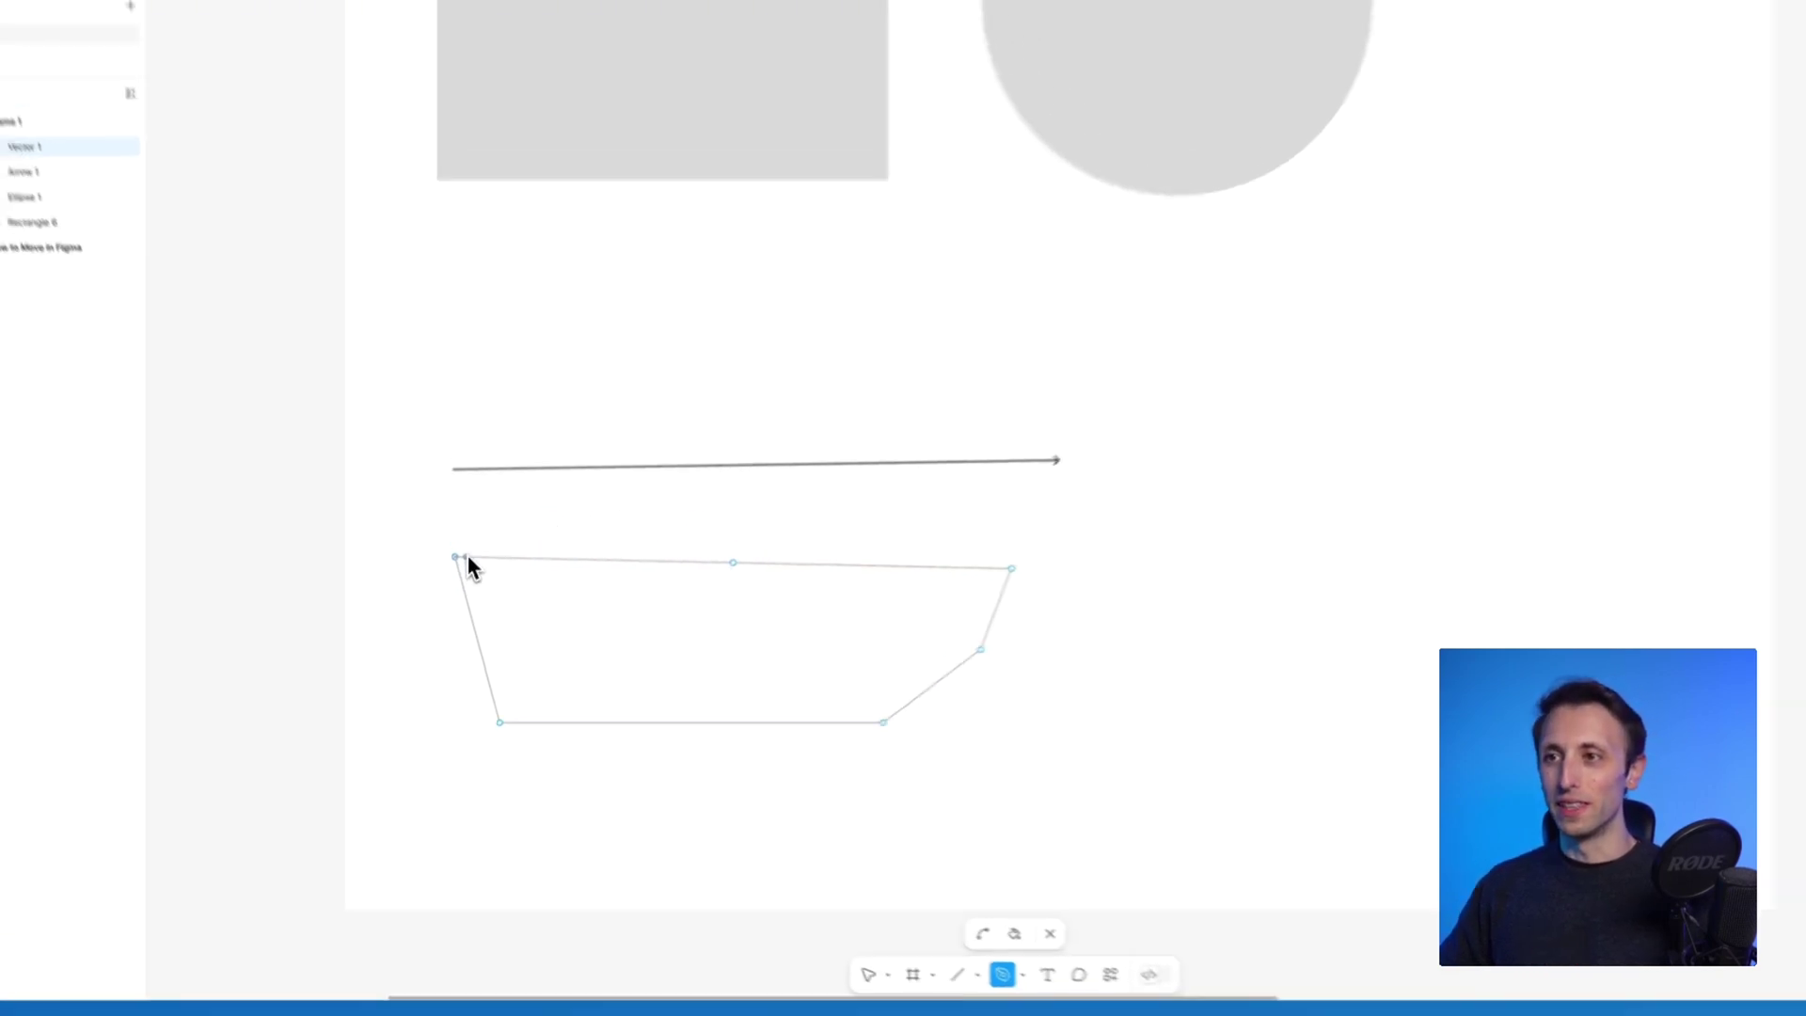
pyautogui.press('Escape')
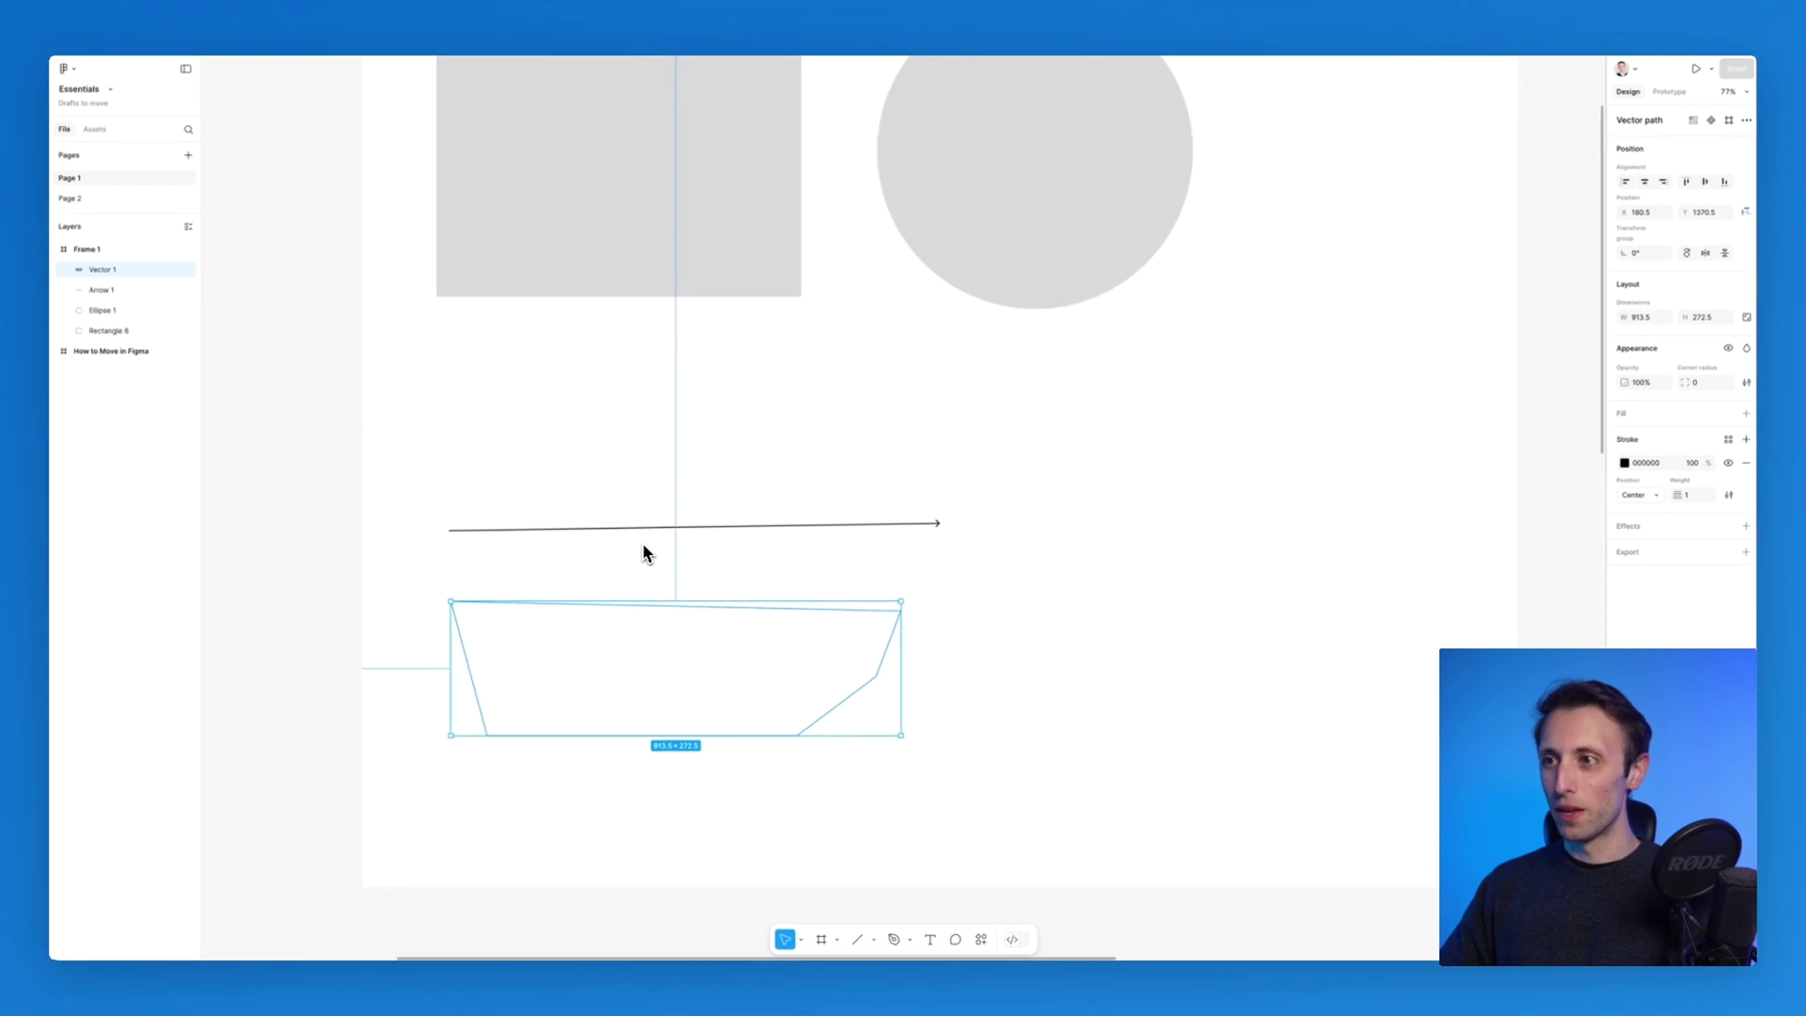
pyautogui.scroll(-3, 644, 544)
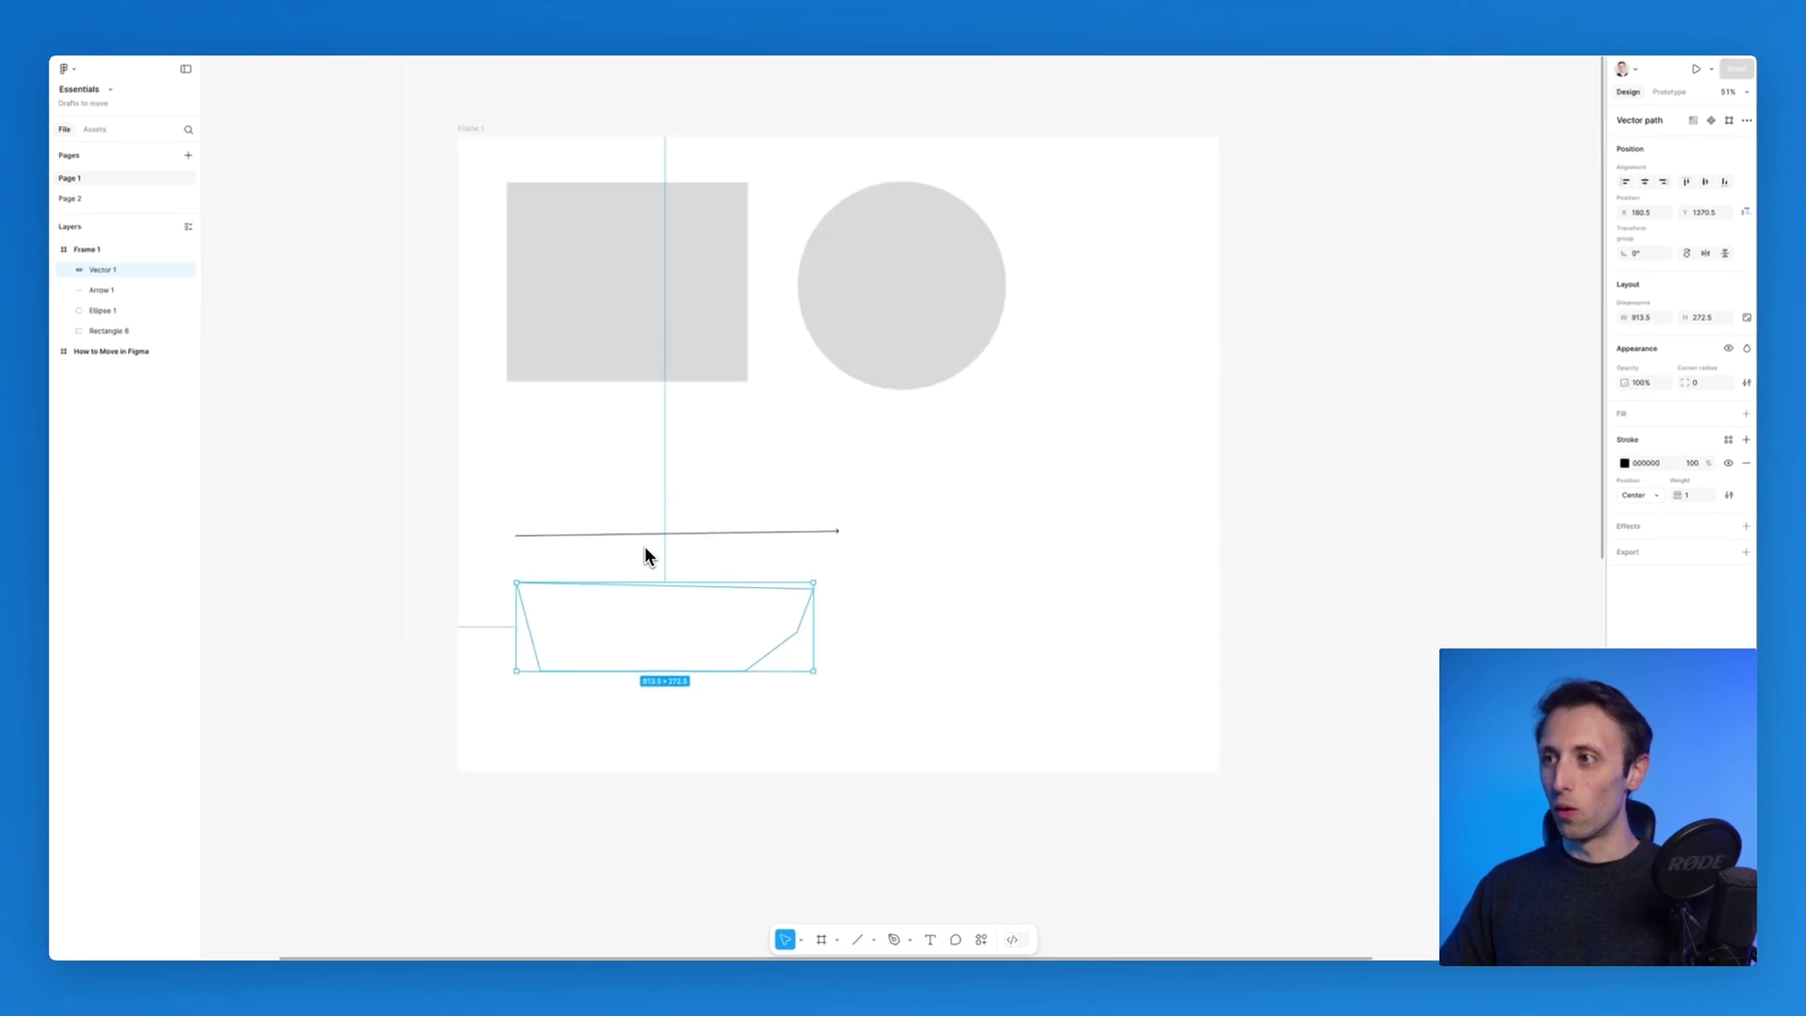
pyautogui.press('BackSpace')
# Alt-drag a copy of the gray rectangle out of the frame to its left.
pyautogui.scroll(1, 645, 546)
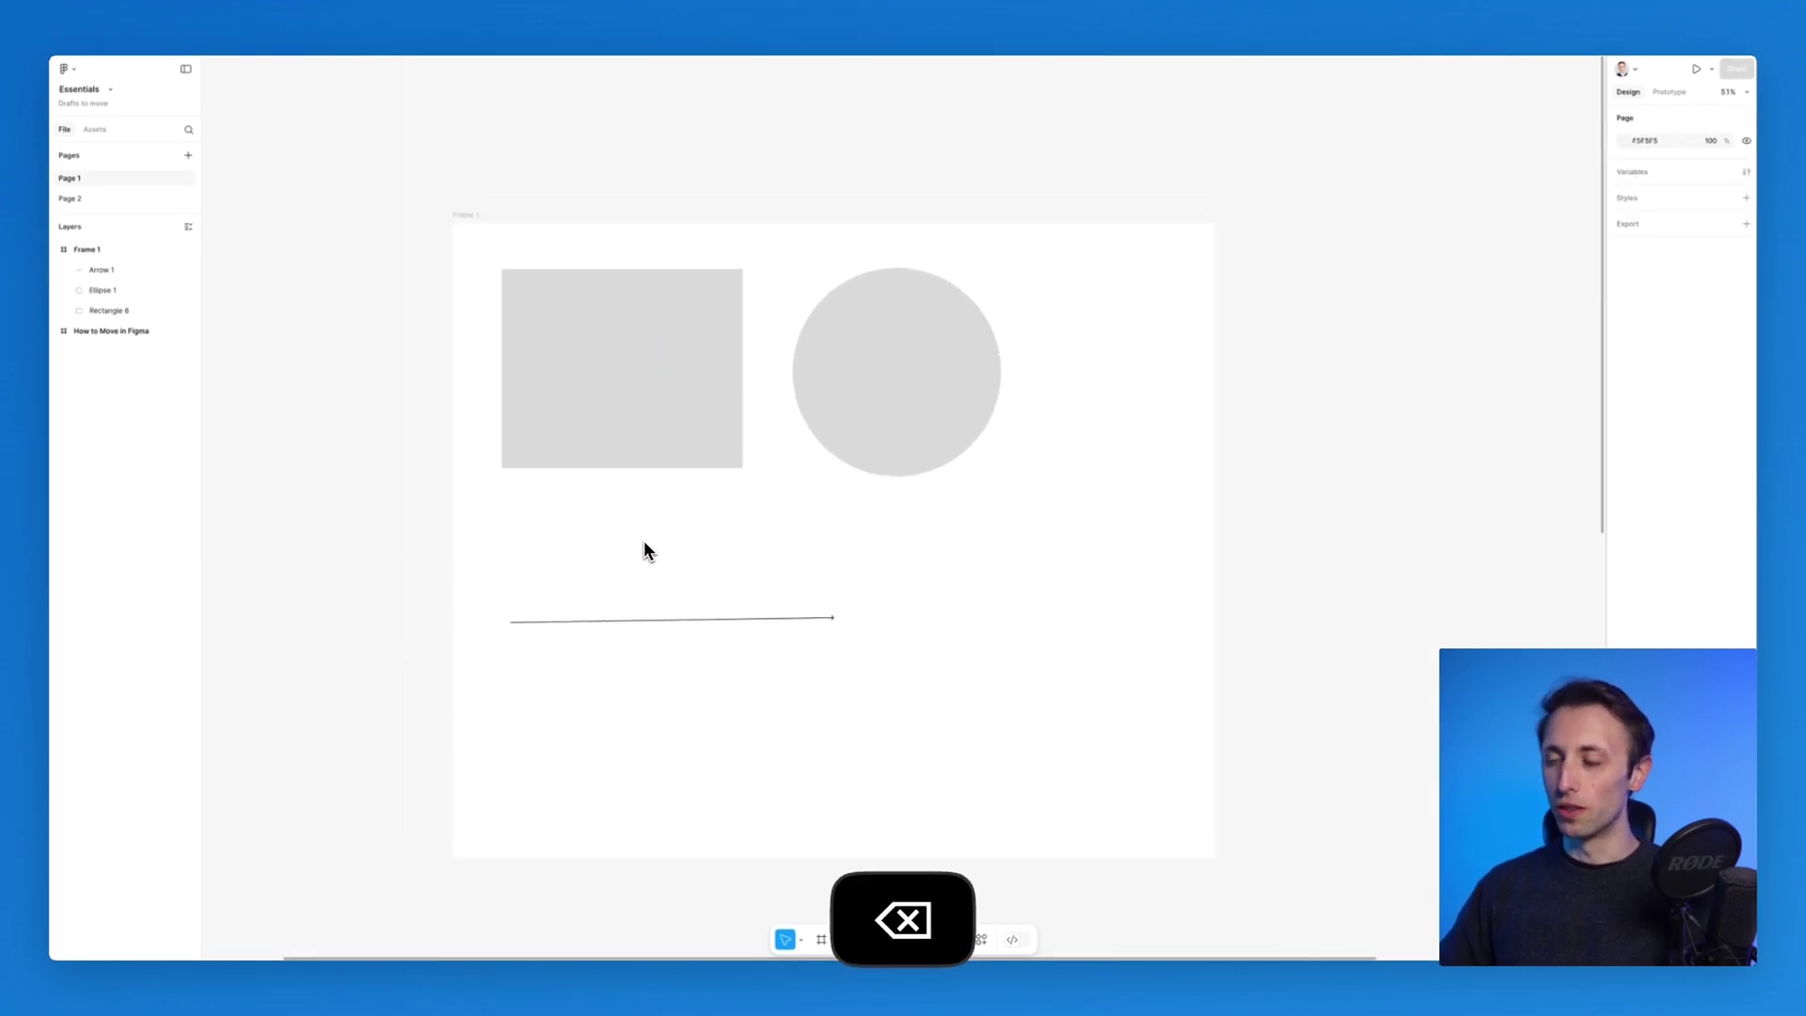
pyautogui.hscroll(1, 643, 529)
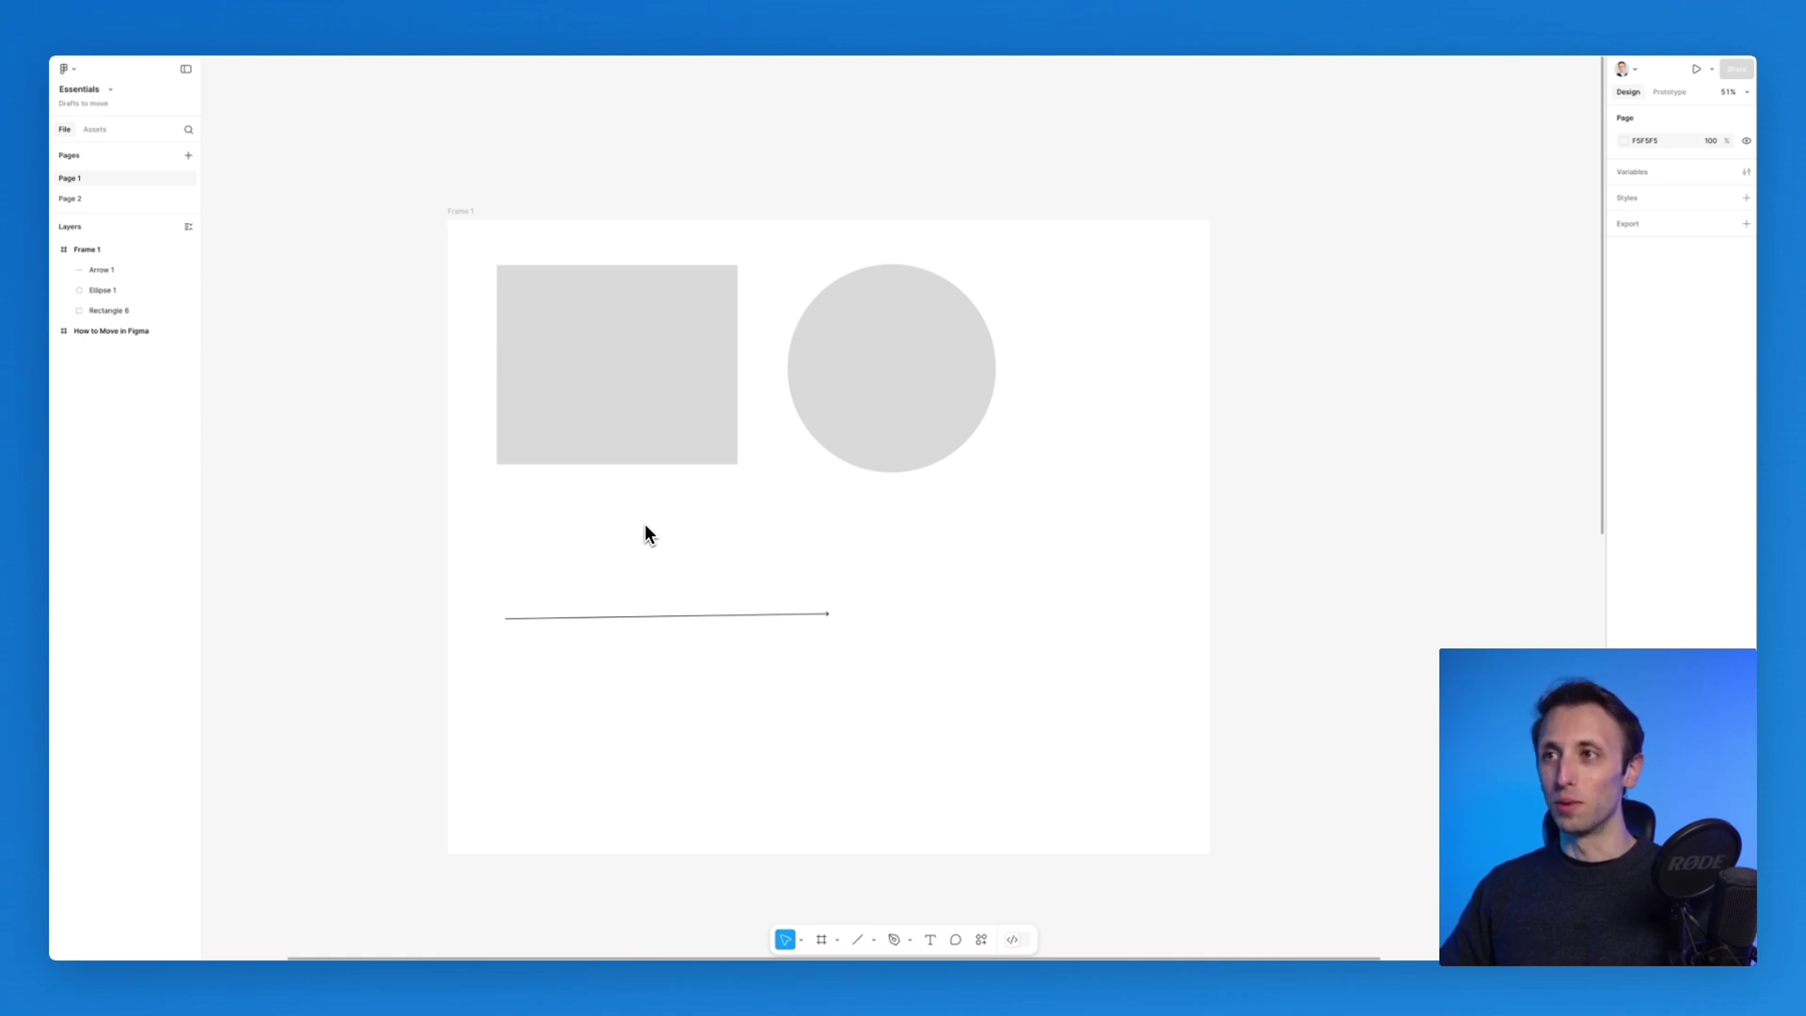
pyautogui.hscroll(-5, 640, 405)
pyautogui.scroll(3, 639, 405)
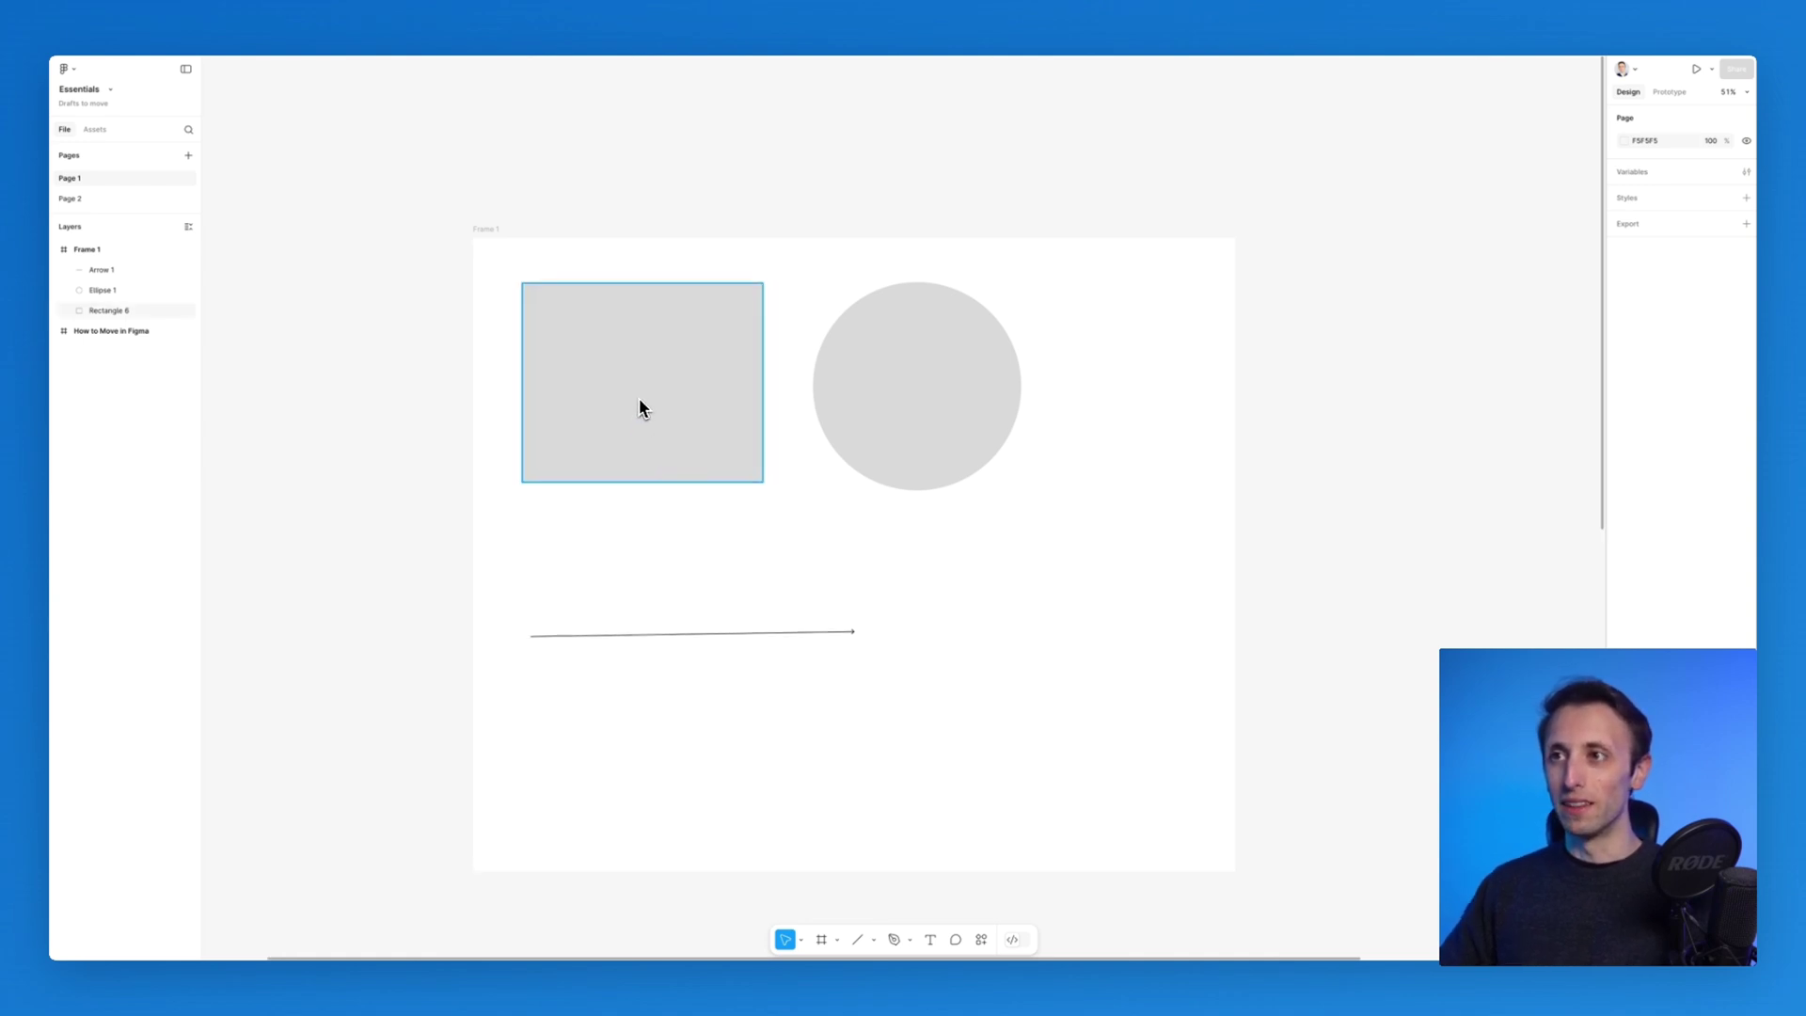
pyautogui.click(639, 399)
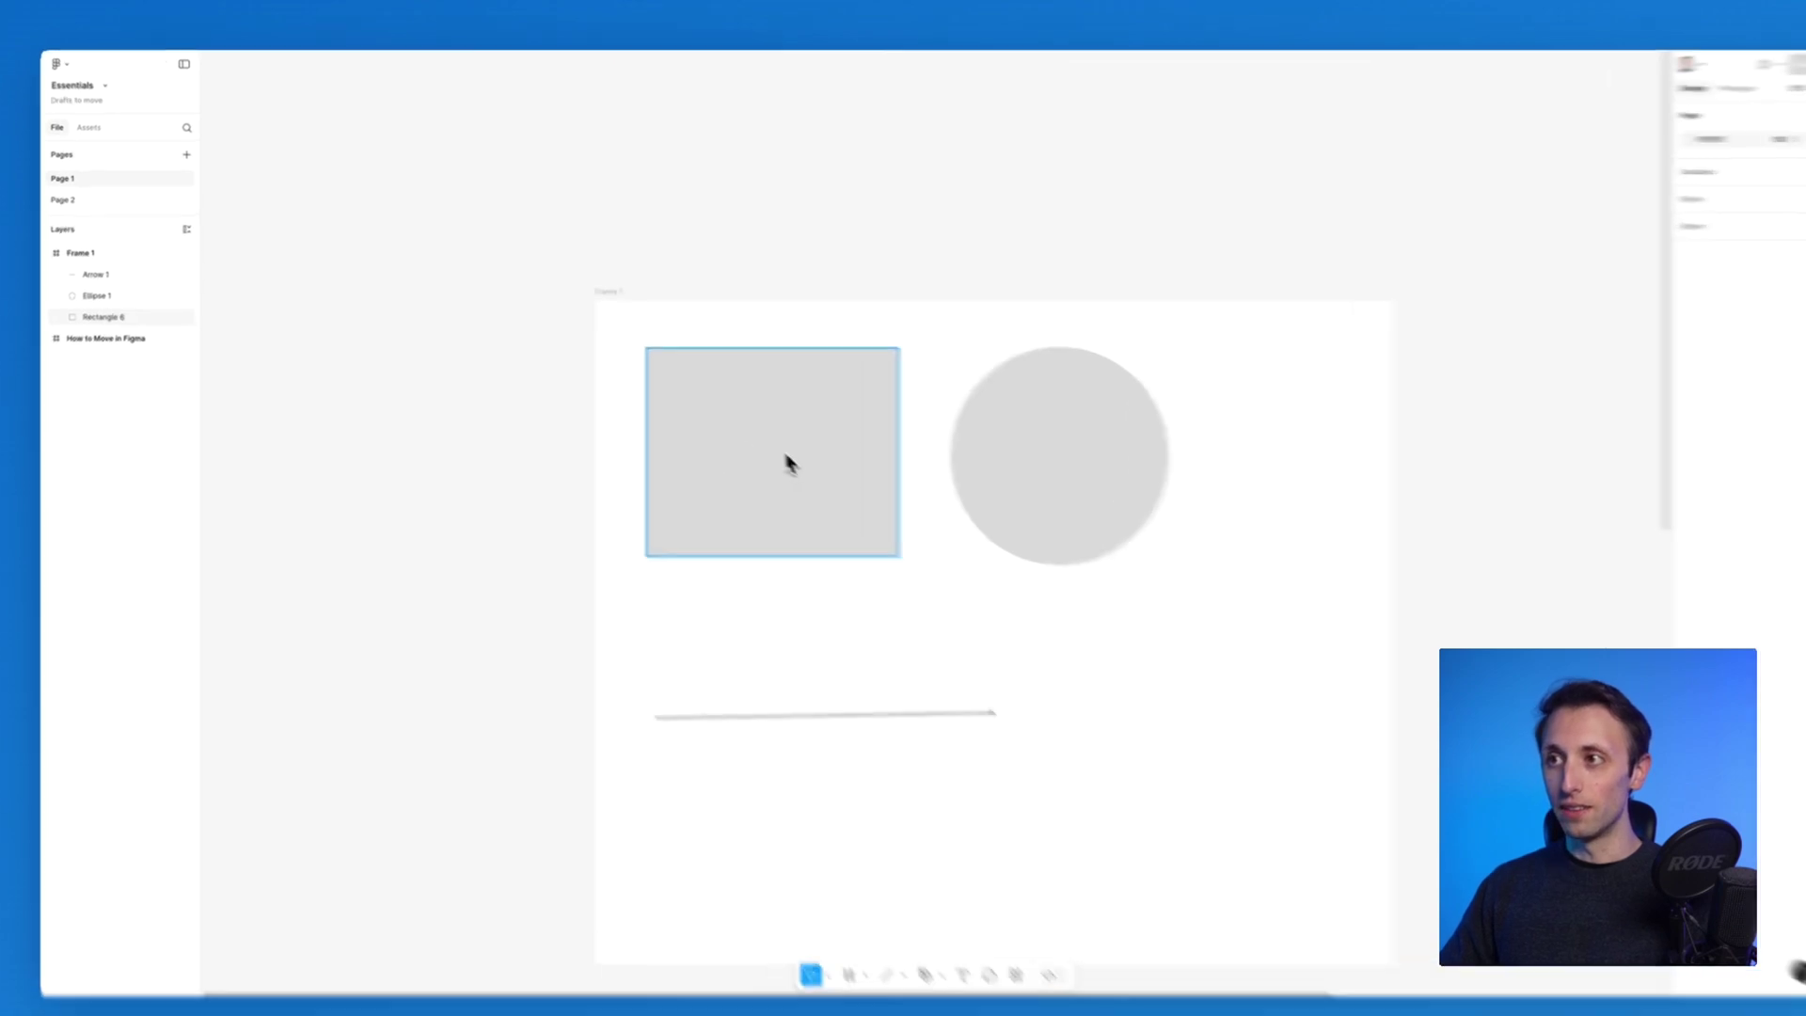
pyautogui.moveTo(779, 458); pyautogui.dragTo(382, 510)
pyautogui.moveTo(428, 599); pyautogui.dragTo(432, 595)
# Delete a second, upward rectangle copy and select the remaining one.
pyautogui.hscroll(-3, 433, 595)
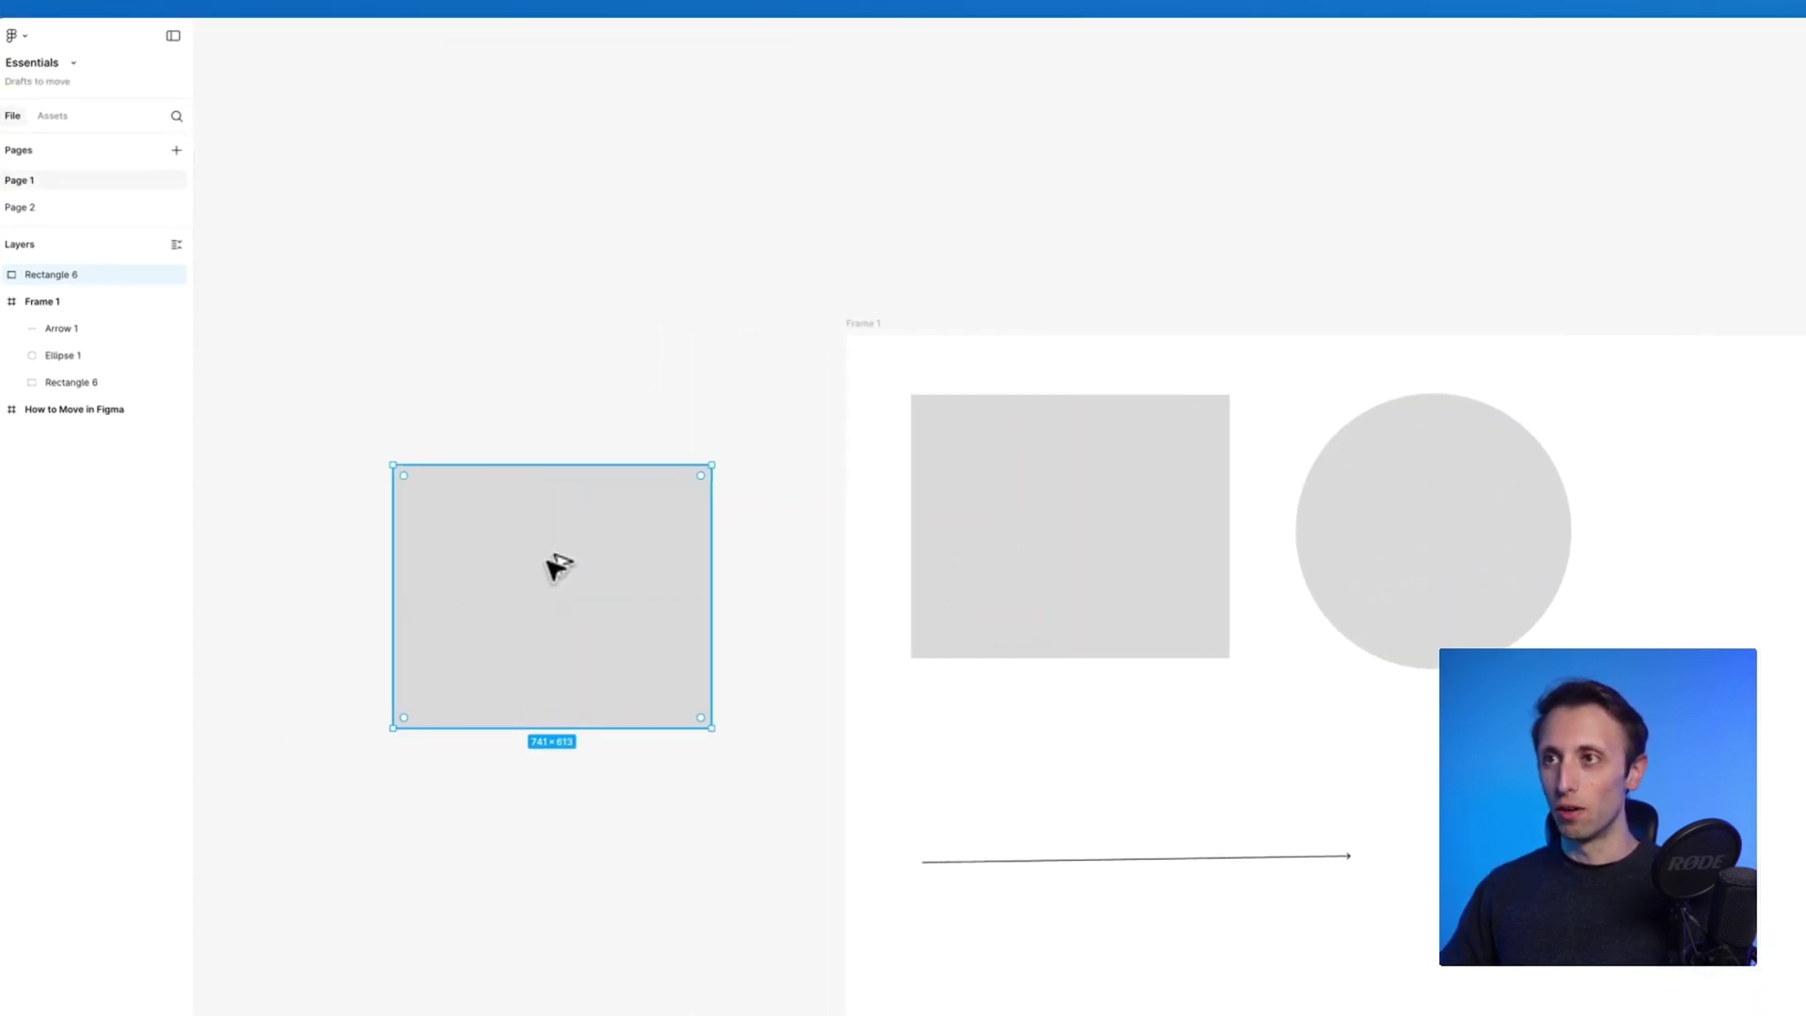
pyautogui.moveTo(594, 578); pyautogui.dragTo(660, 262)
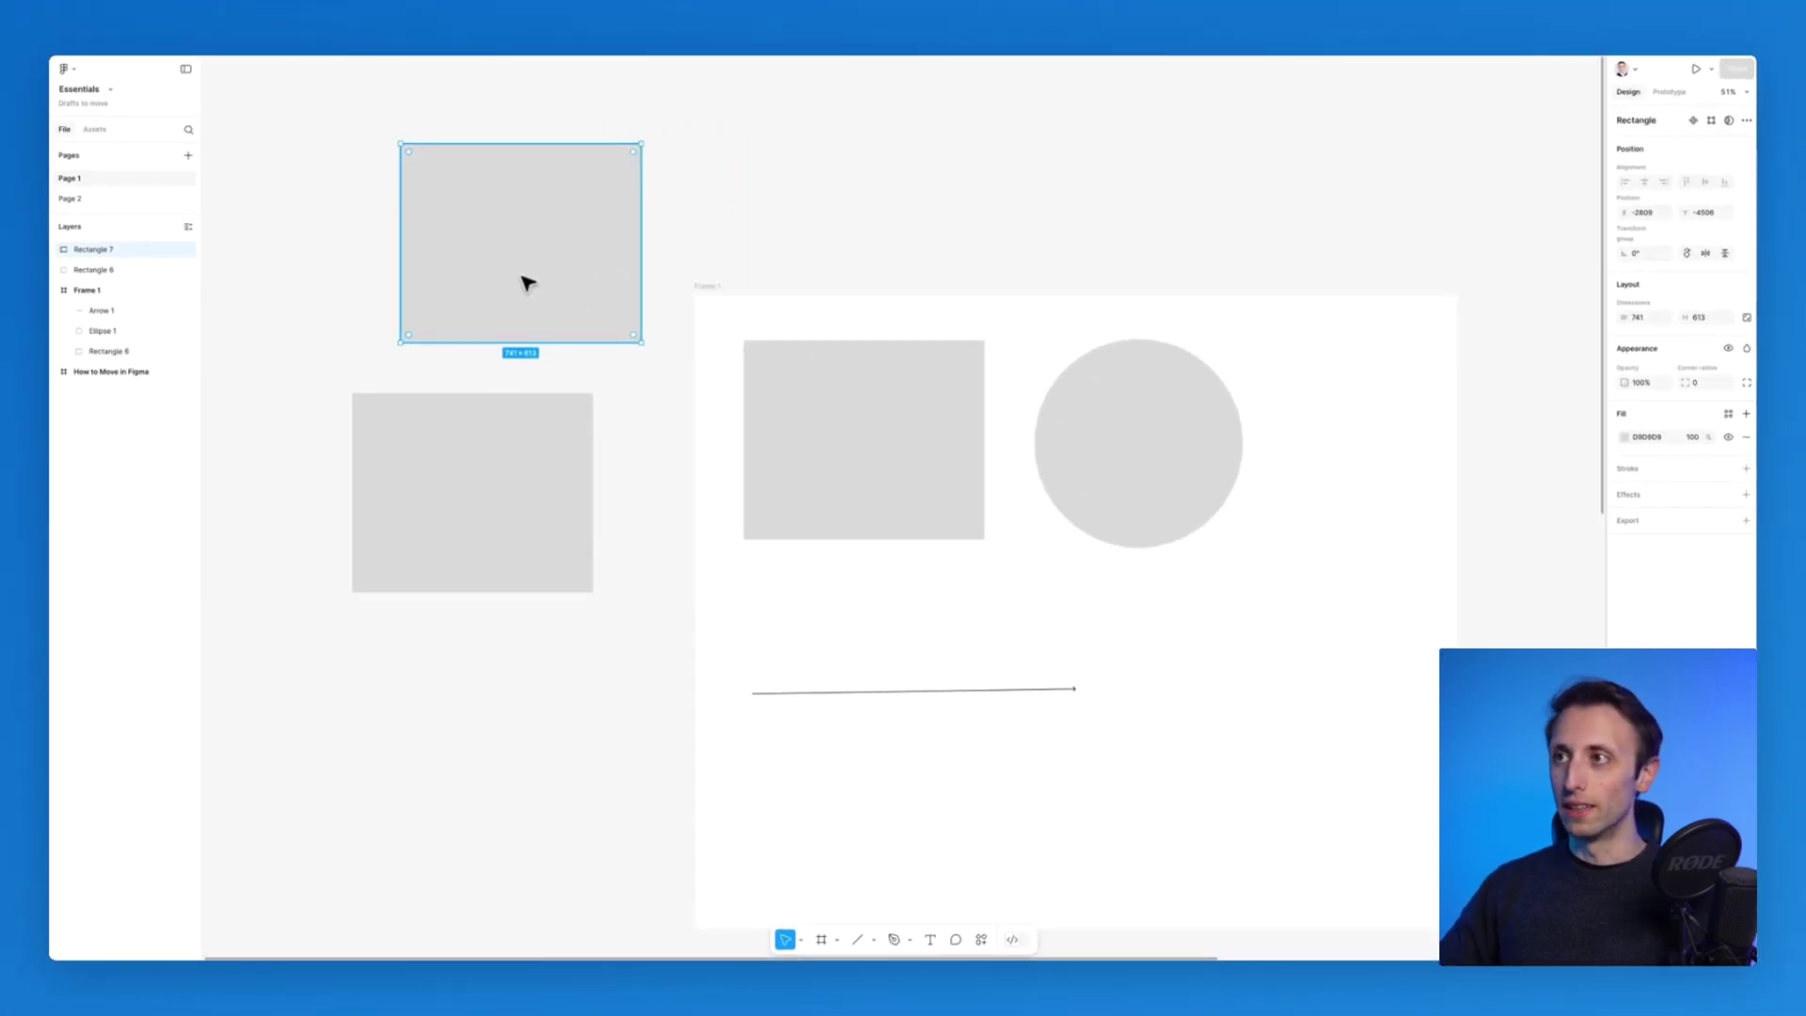
pyautogui.press('BackSpace')
pyautogui.click(504, 500)
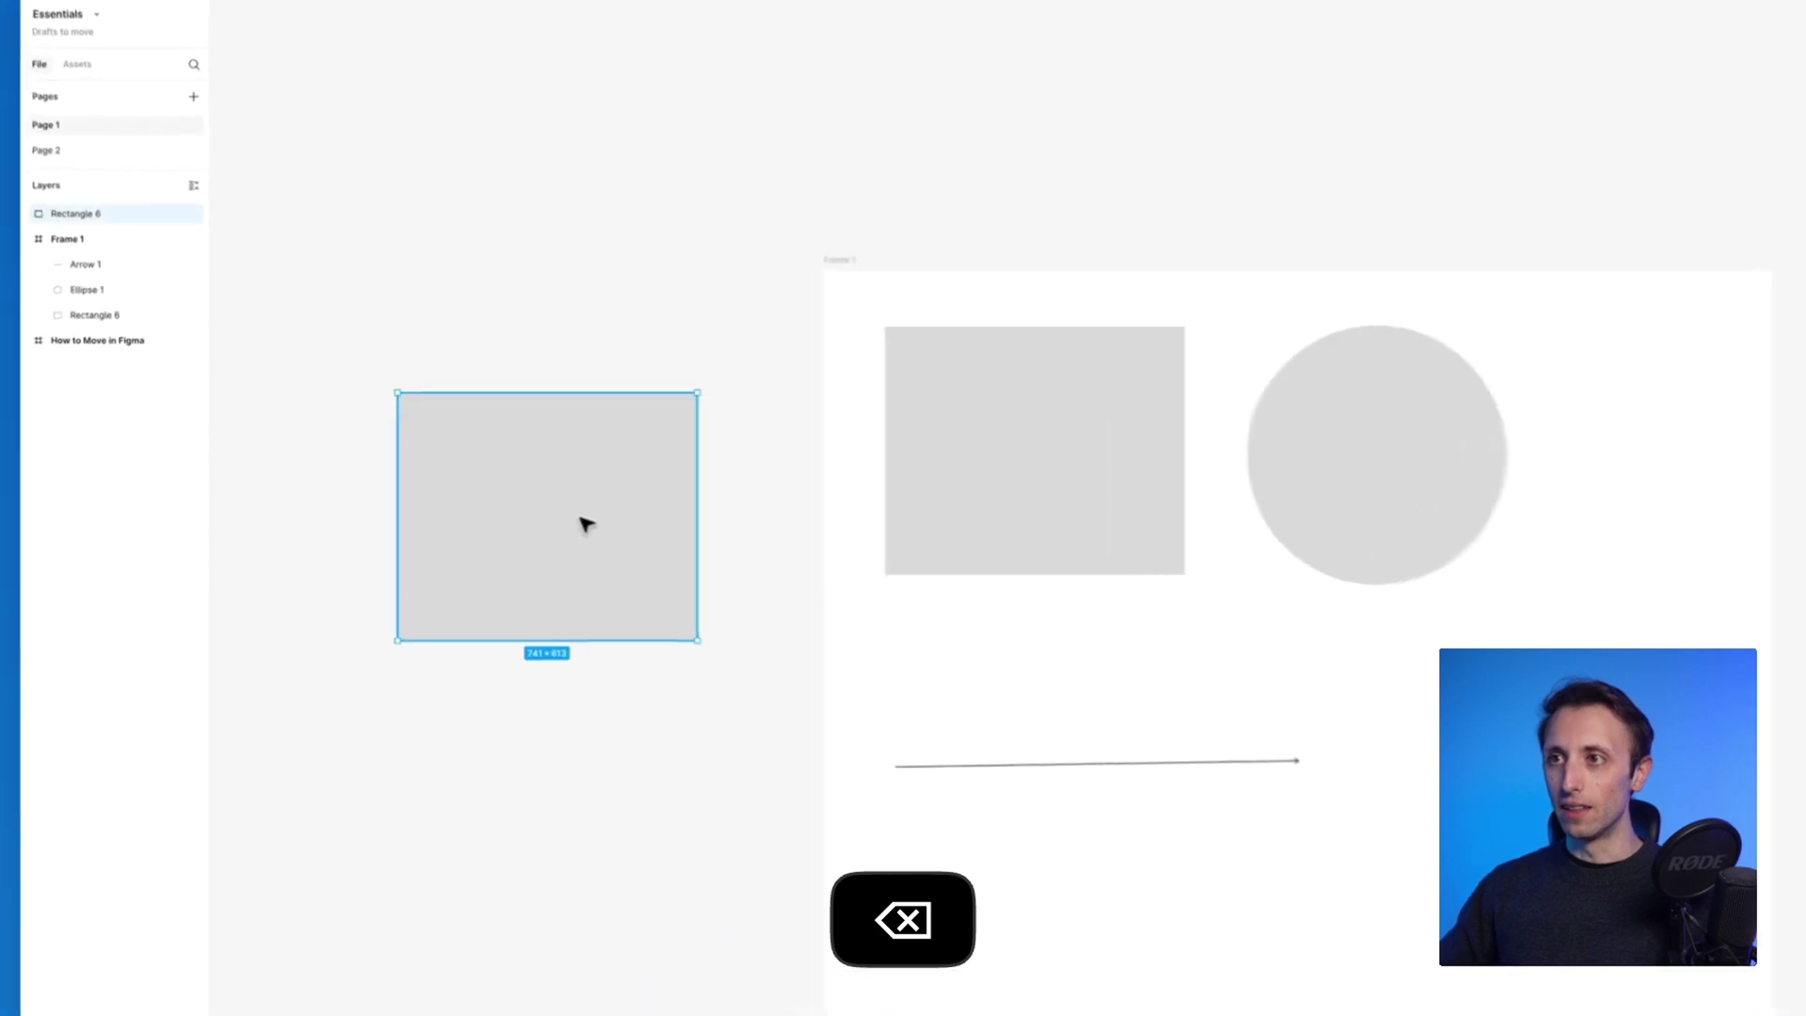
pyautogui.scroll(-2, 602, 528)
pyautogui.hscroll(-2, 602, 527)
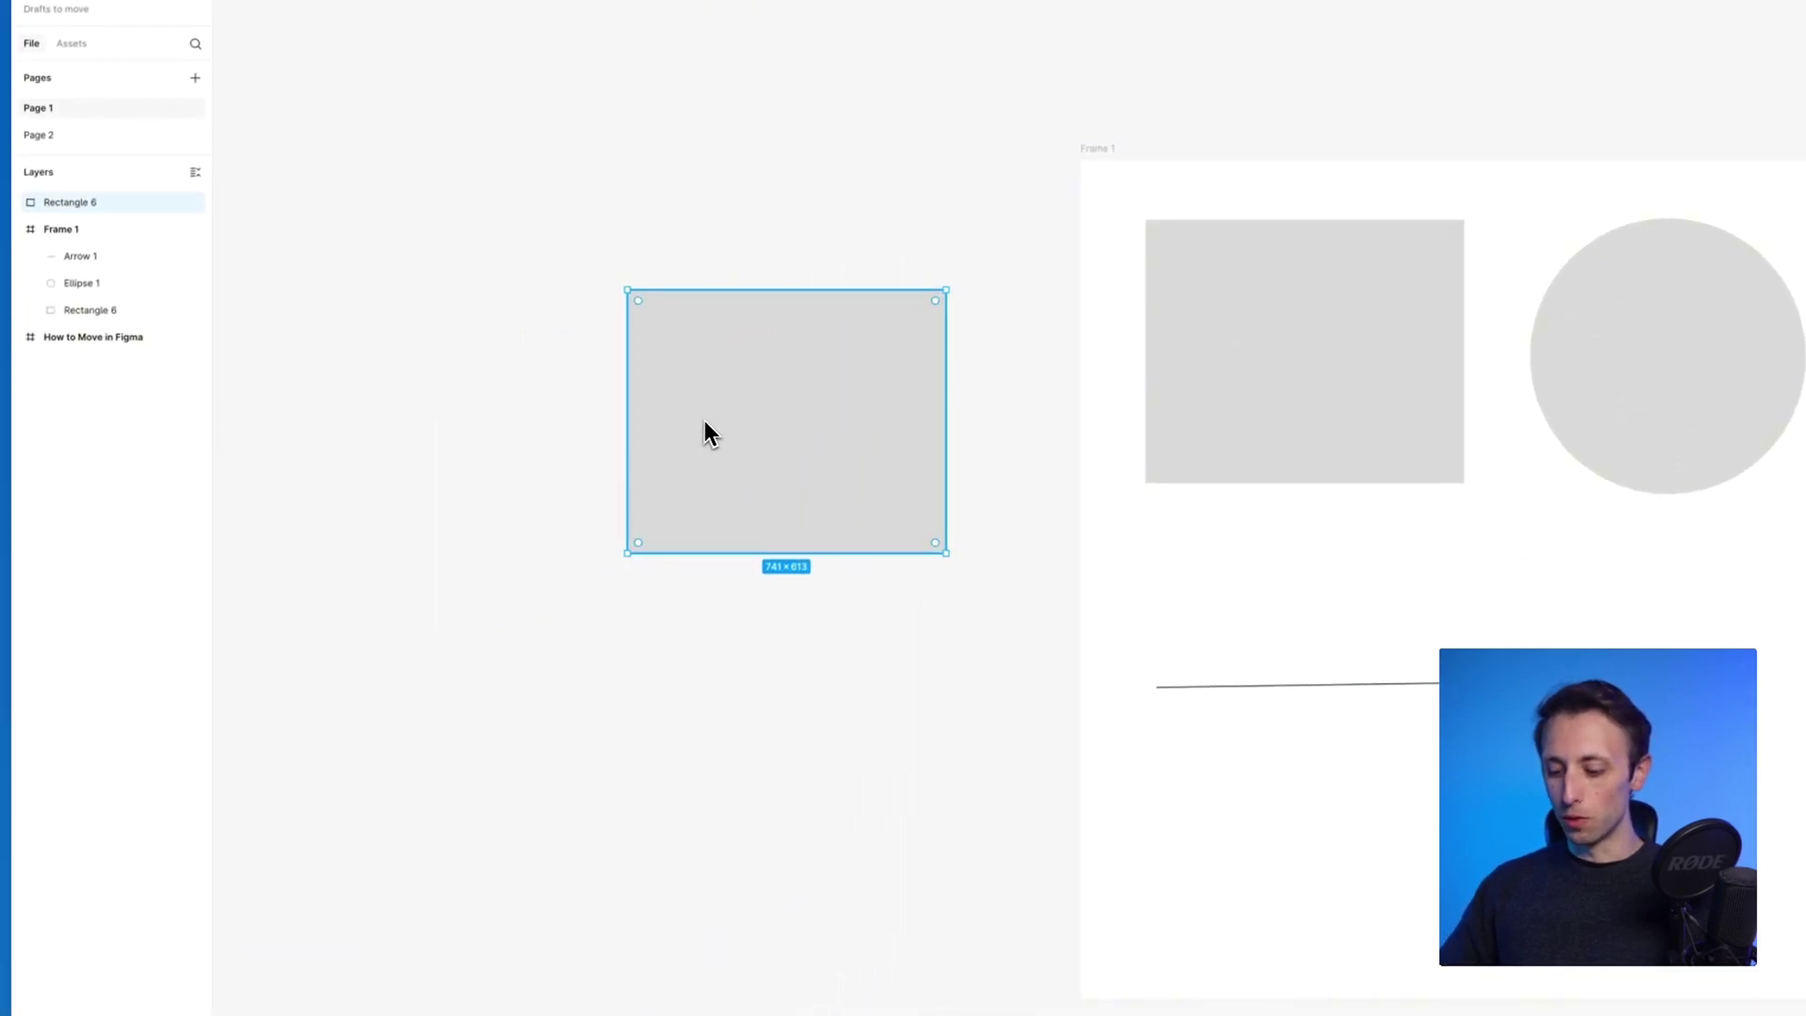
# Copy and paste the rectangle in place, then undo an extra Alt-dragged duplicate.
pyautogui.press('super+c')
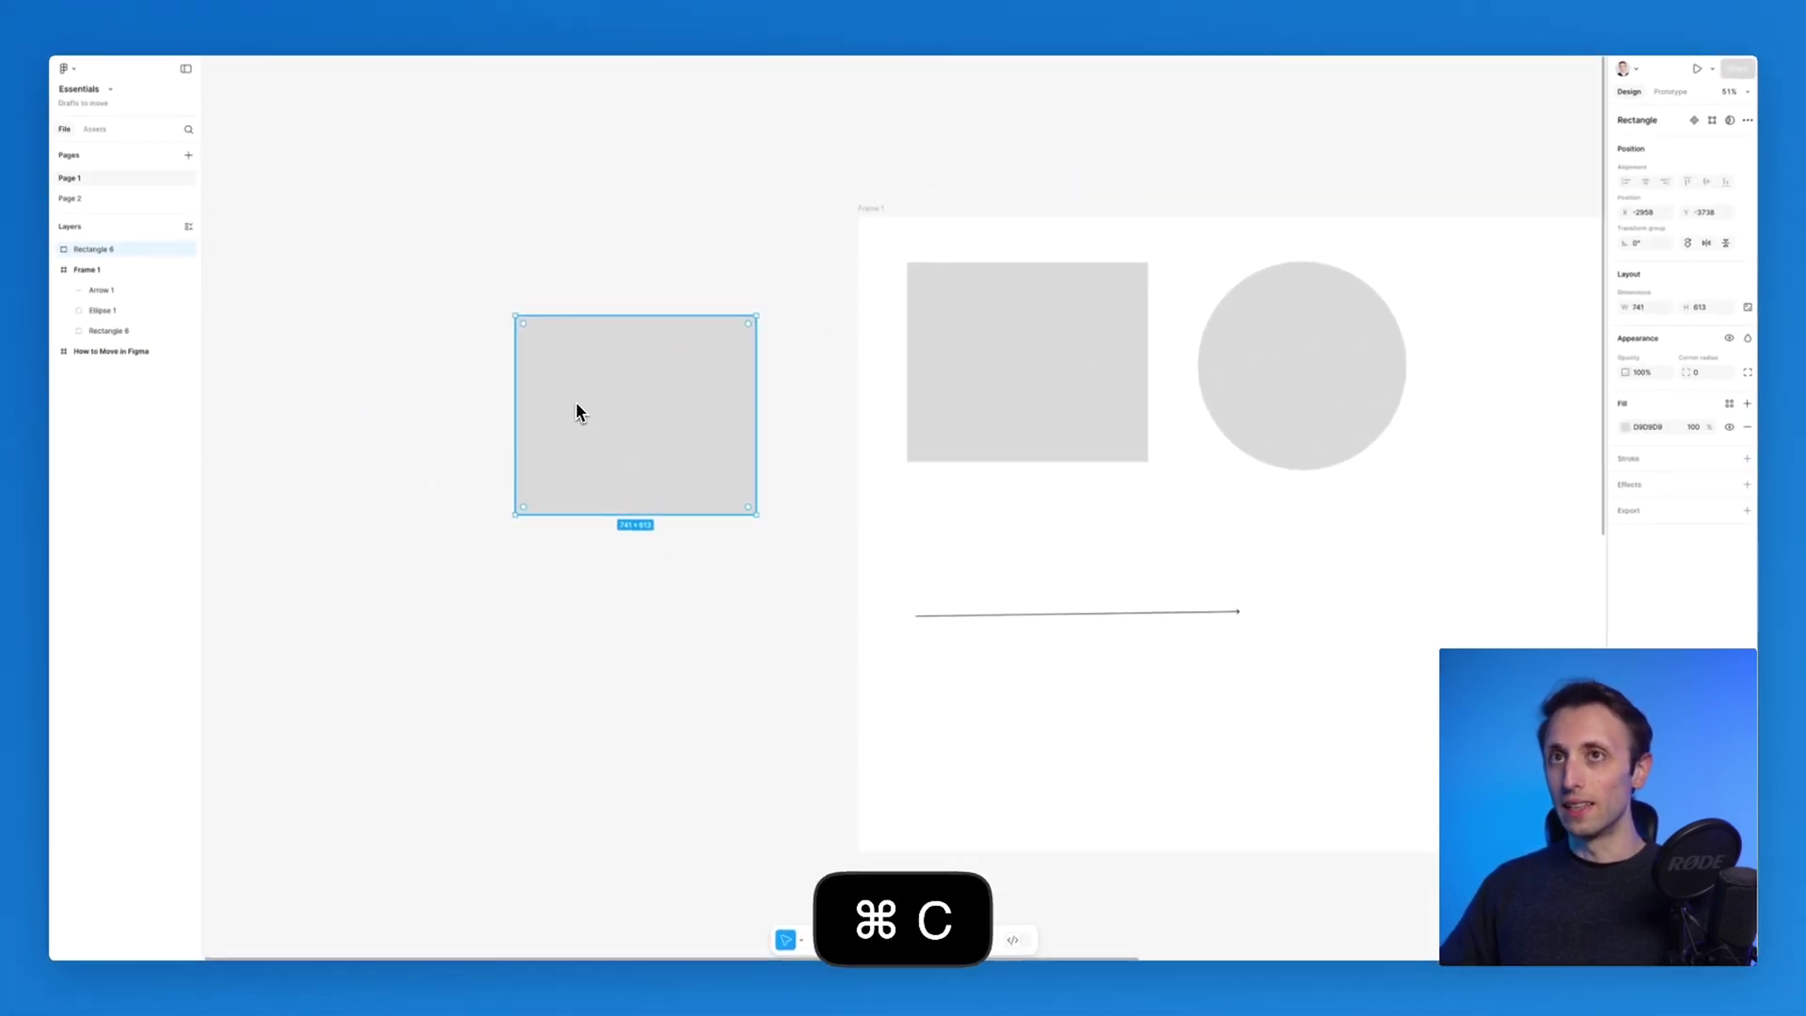
pyautogui.press('super+v')
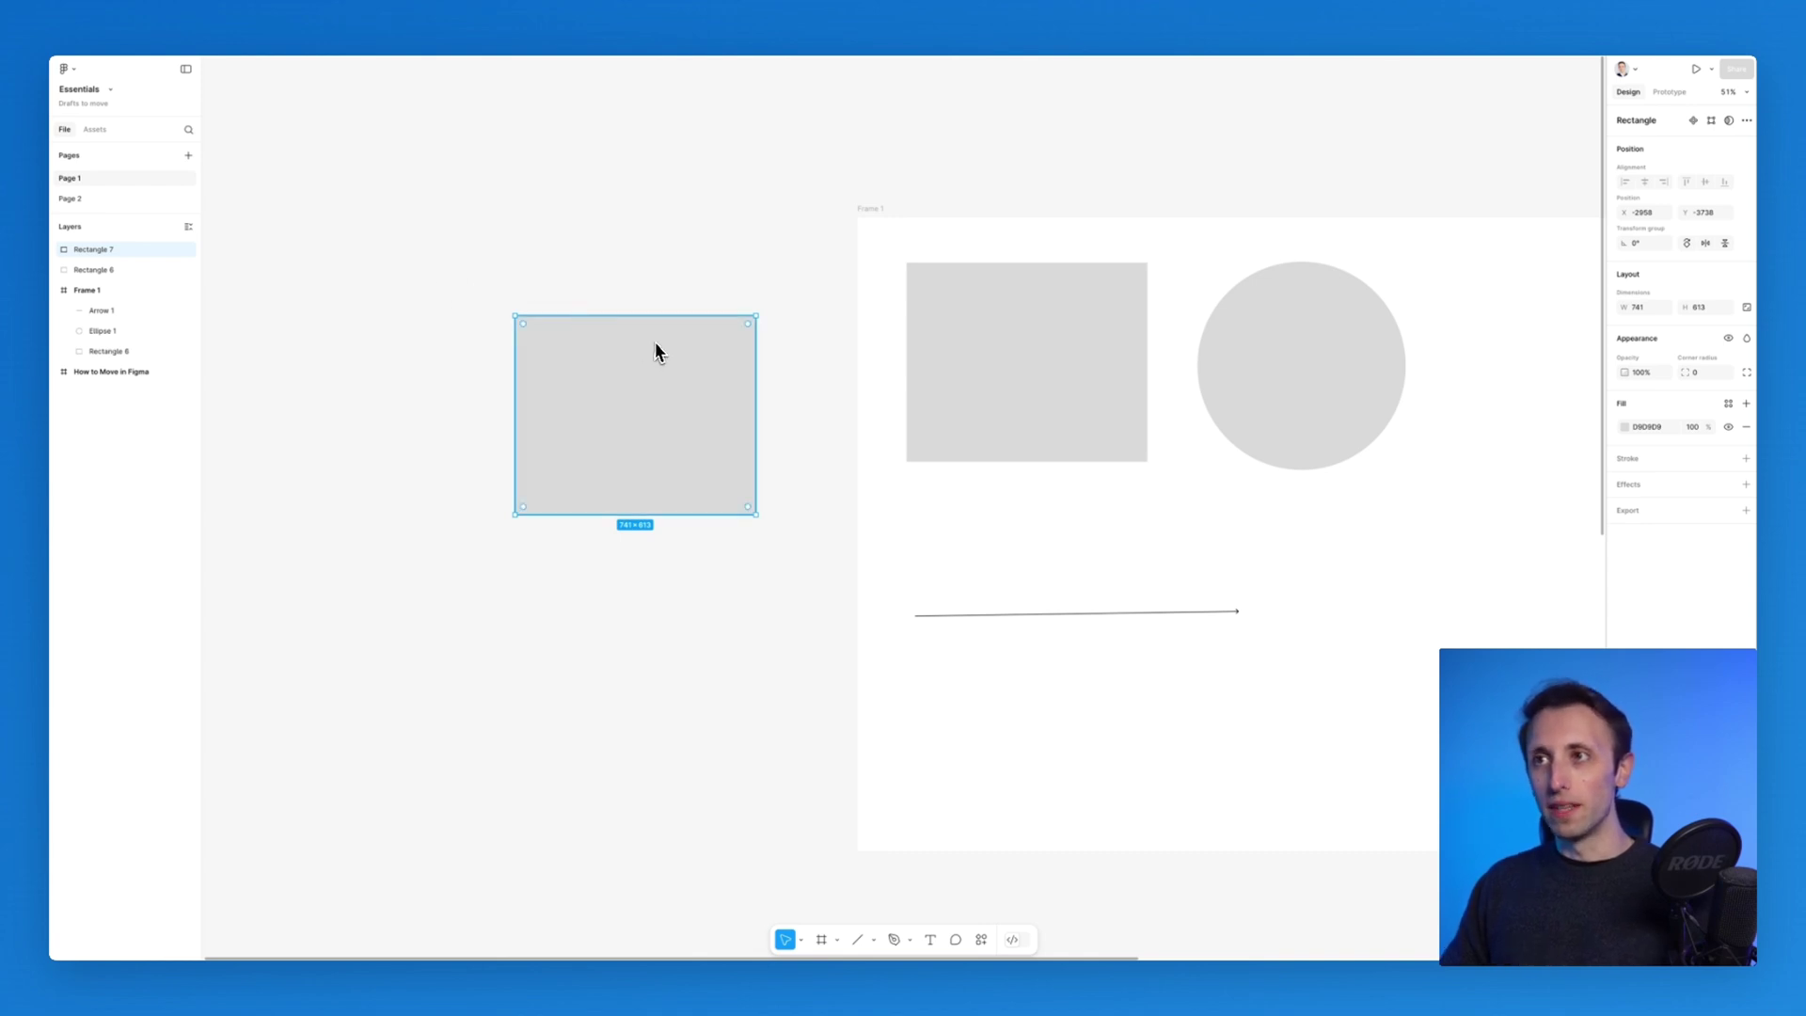
pyautogui.keyDown('alt'); pyautogui.moveTo(656, 408); pyautogui.dragTo(589, 152); pyautogui.keyUp('alt')
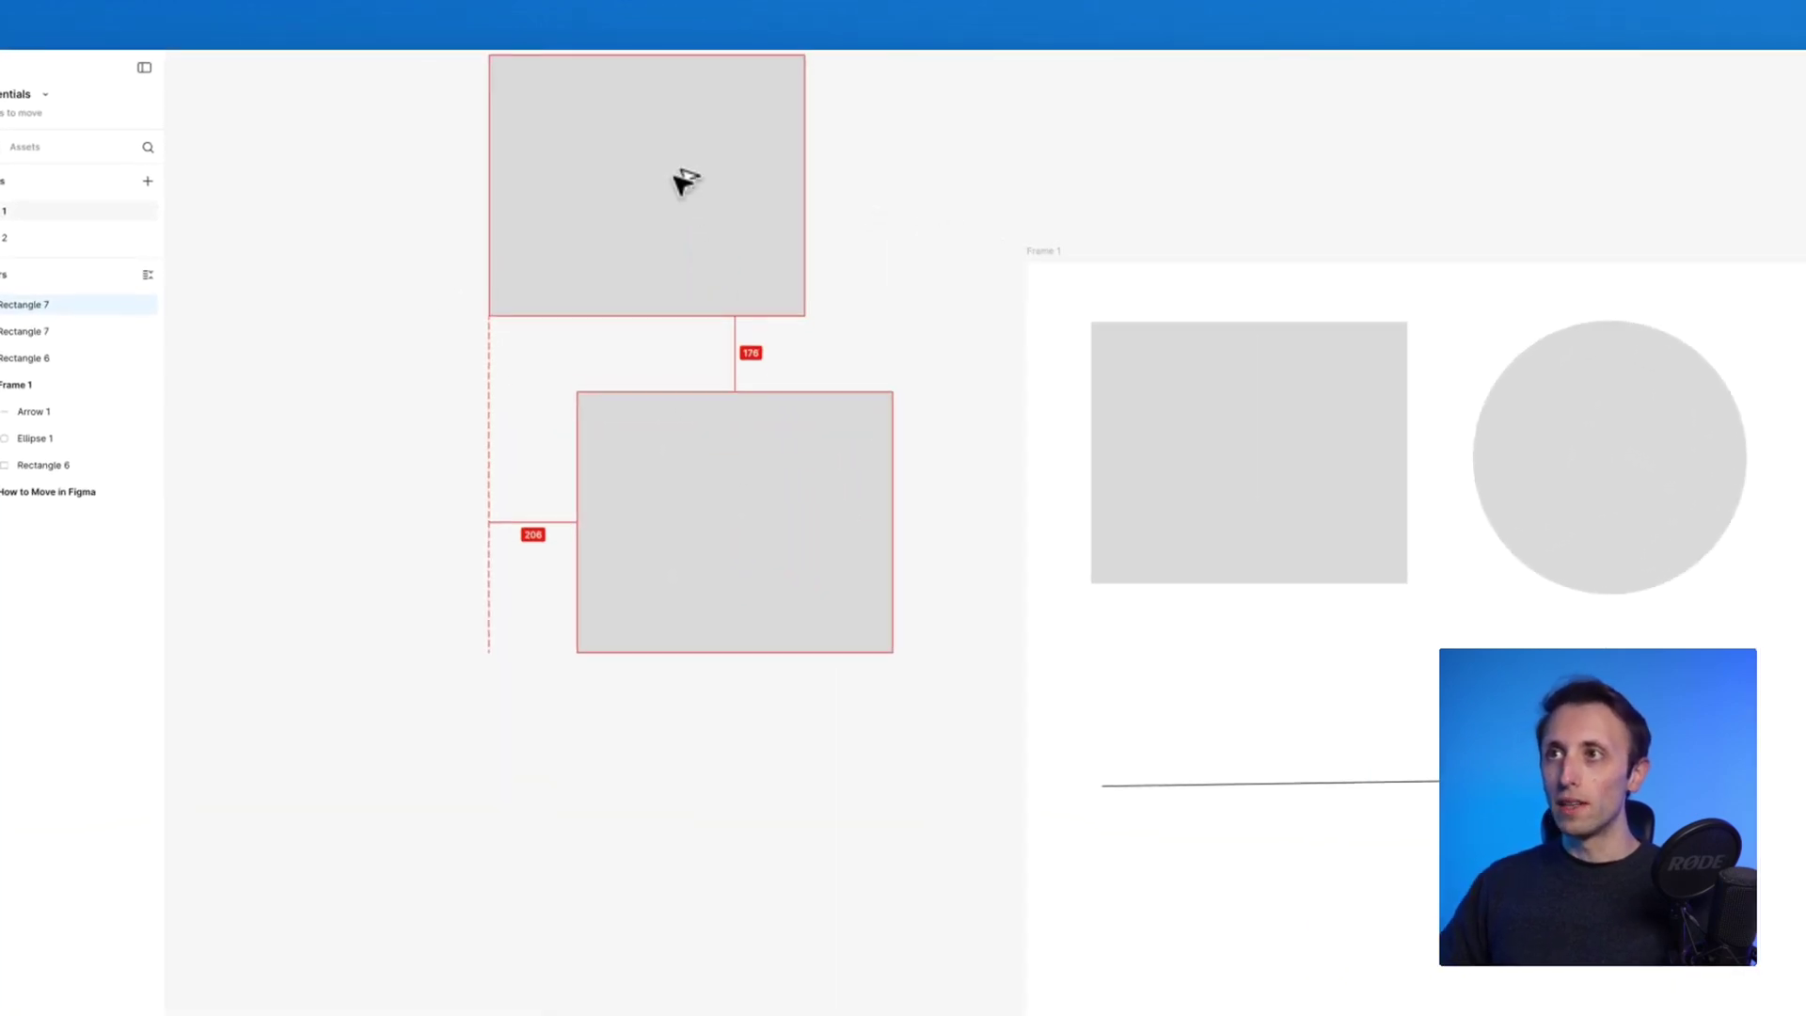
pyautogui.moveTo(687, 184)
pyautogui.keyDown('alt'); pyautogui.mouseDown()
pyautogui.moveTo(734, 201)
pyautogui.moveTo(717, 194)
pyautogui.mouseUp(); pyautogui.keyUp('alt')
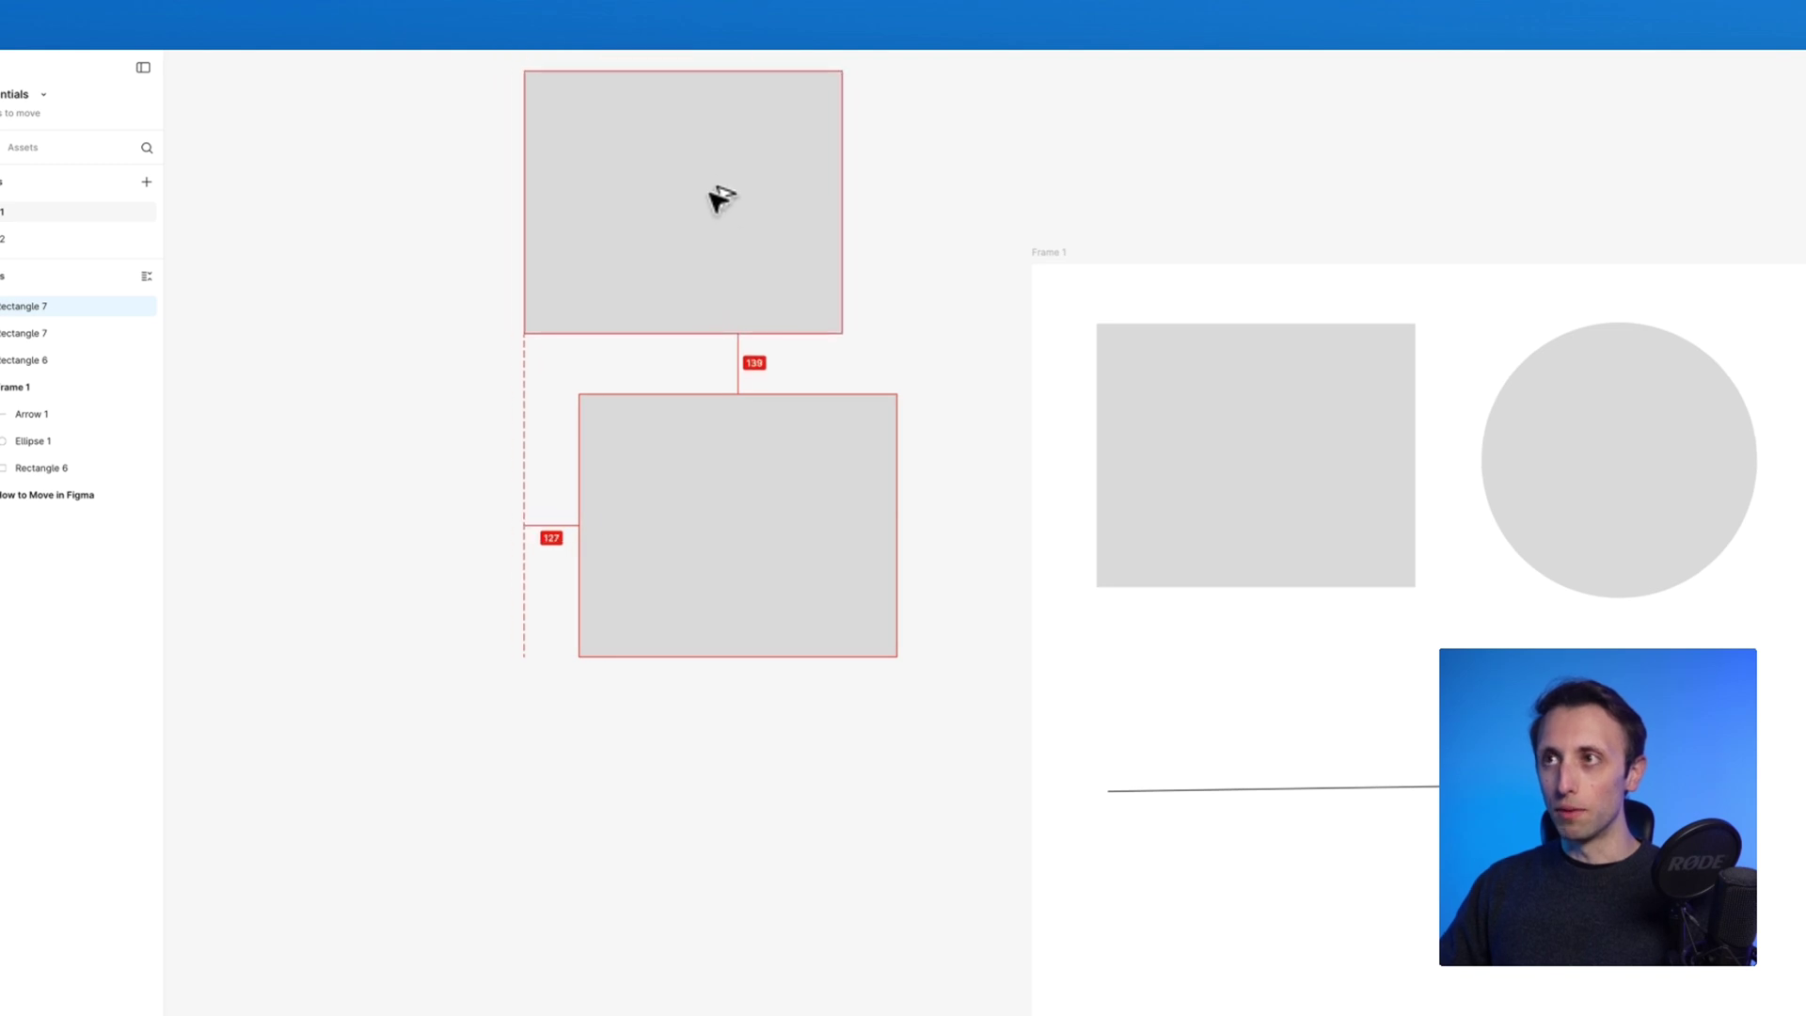
pyautogui.scroll(1, 719, 195)
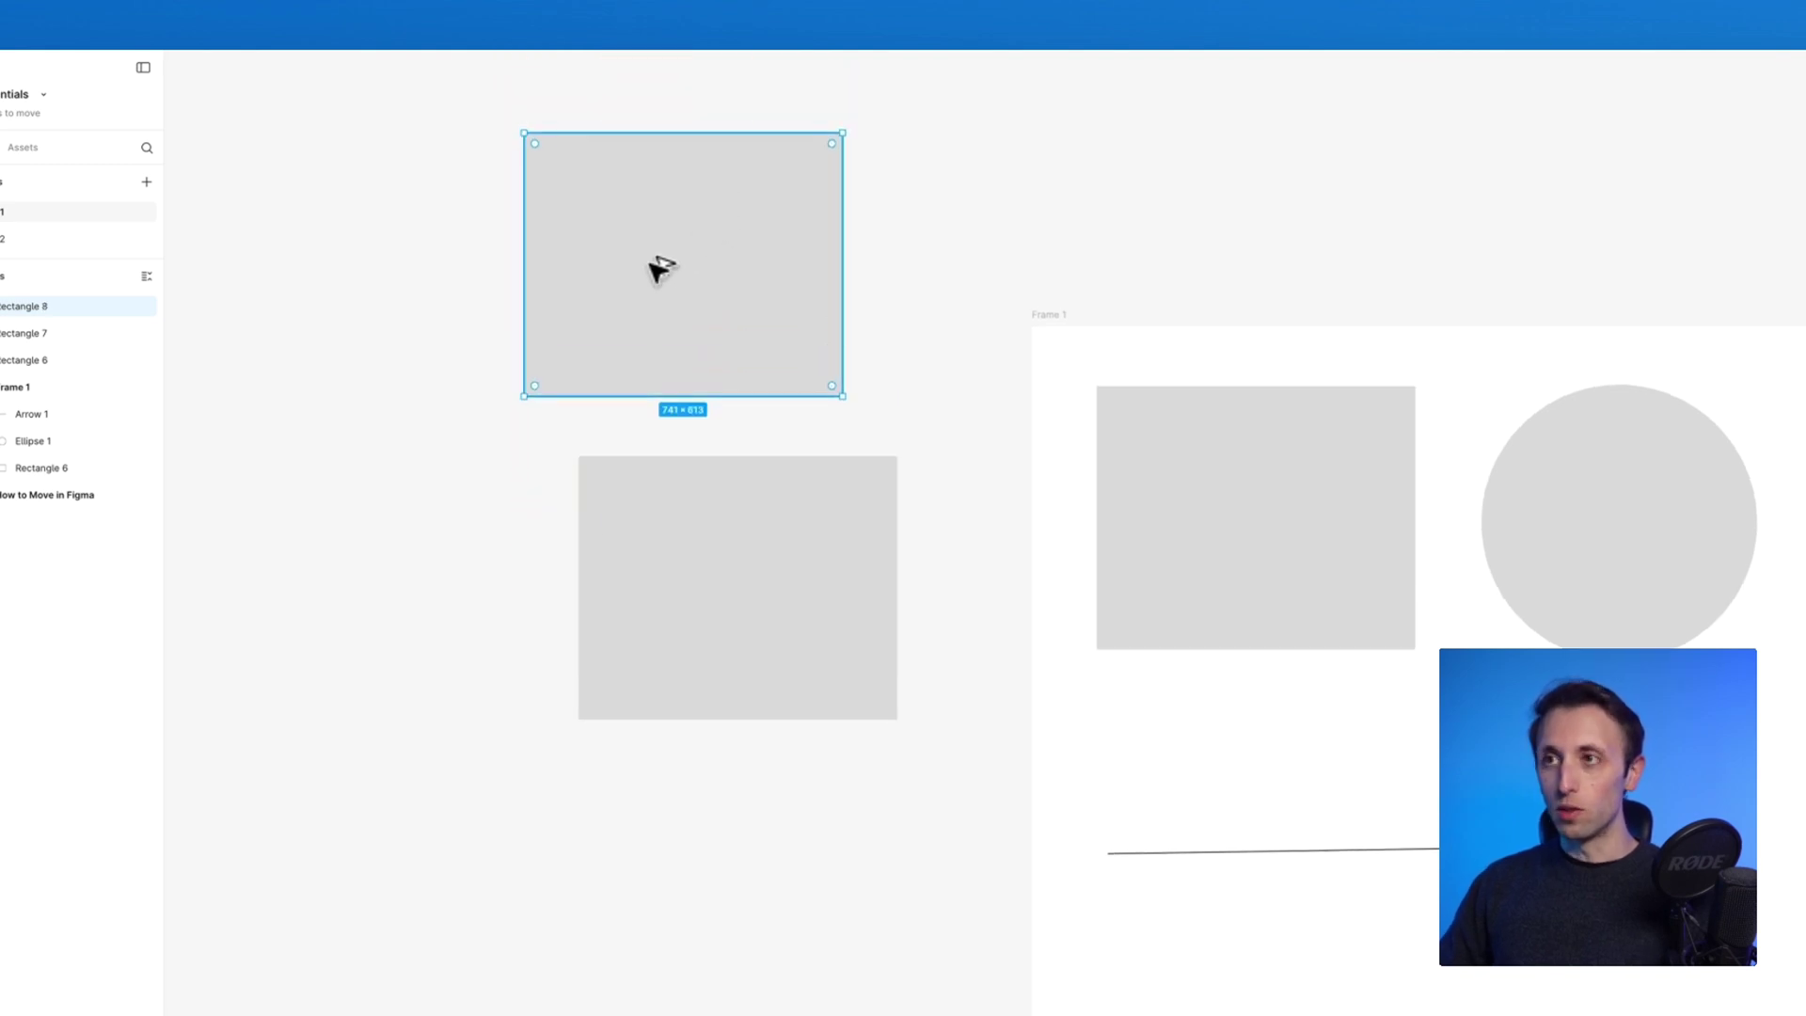
pyautogui.press('super+z')
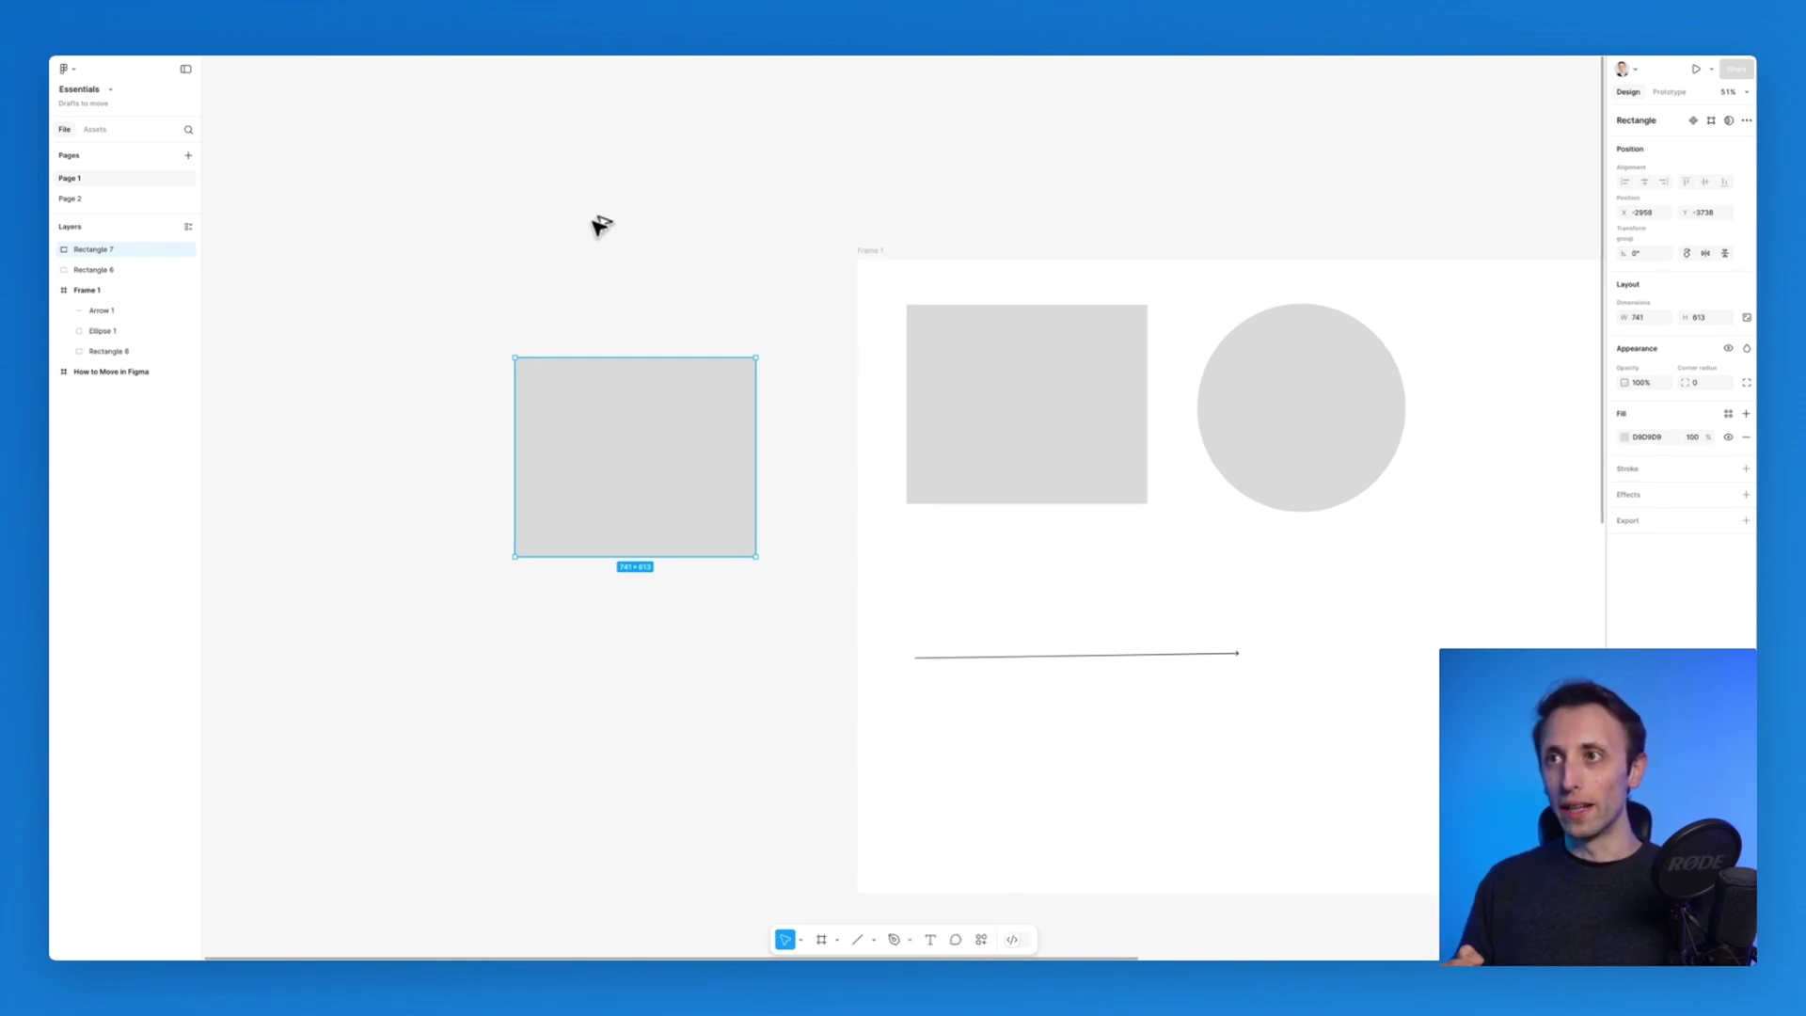
# Undo back to the trapezoid vector, redo to the latest state, then deselect the rectangle.
pyautogui.press('super+z')
pyautogui.press('super+z')
pyautogui.press('super+z')
pyautogui.press('super+z')
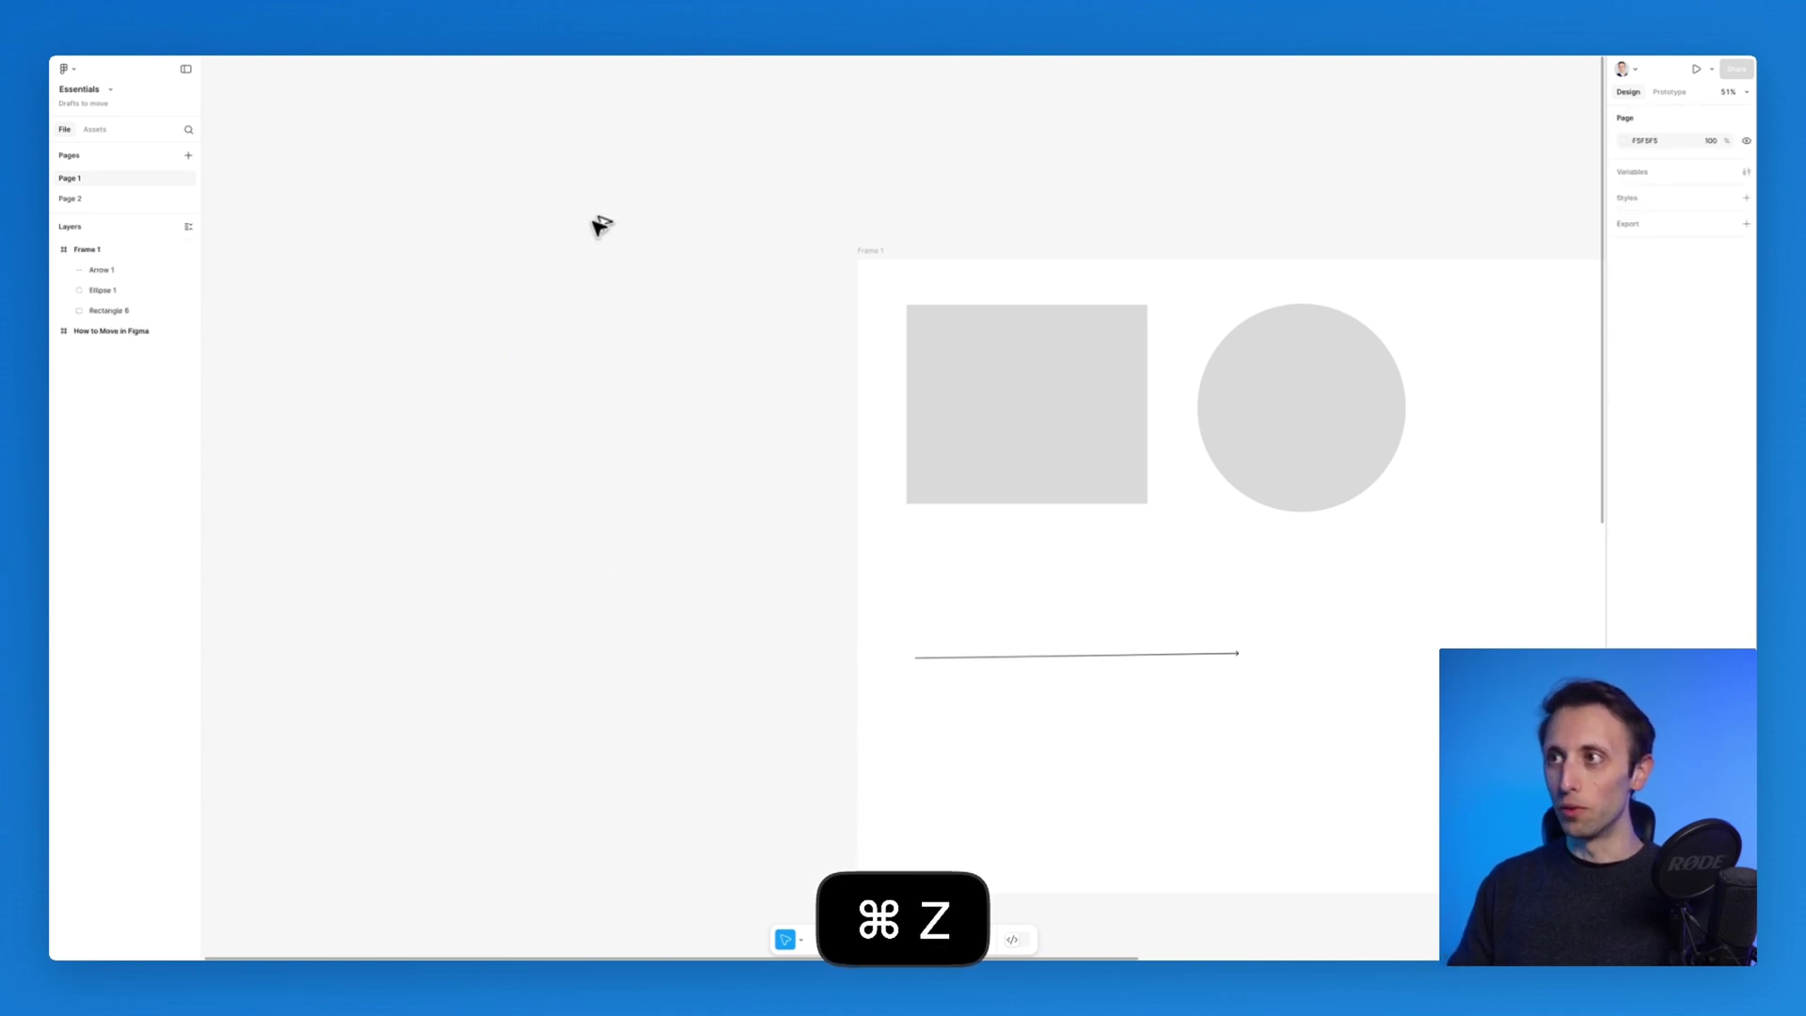
pyautogui.press('super+z')
pyautogui.press('super+z')
pyautogui.press('super+z')
pyautogui.press('super+z')
pyautogui.press('super+z')
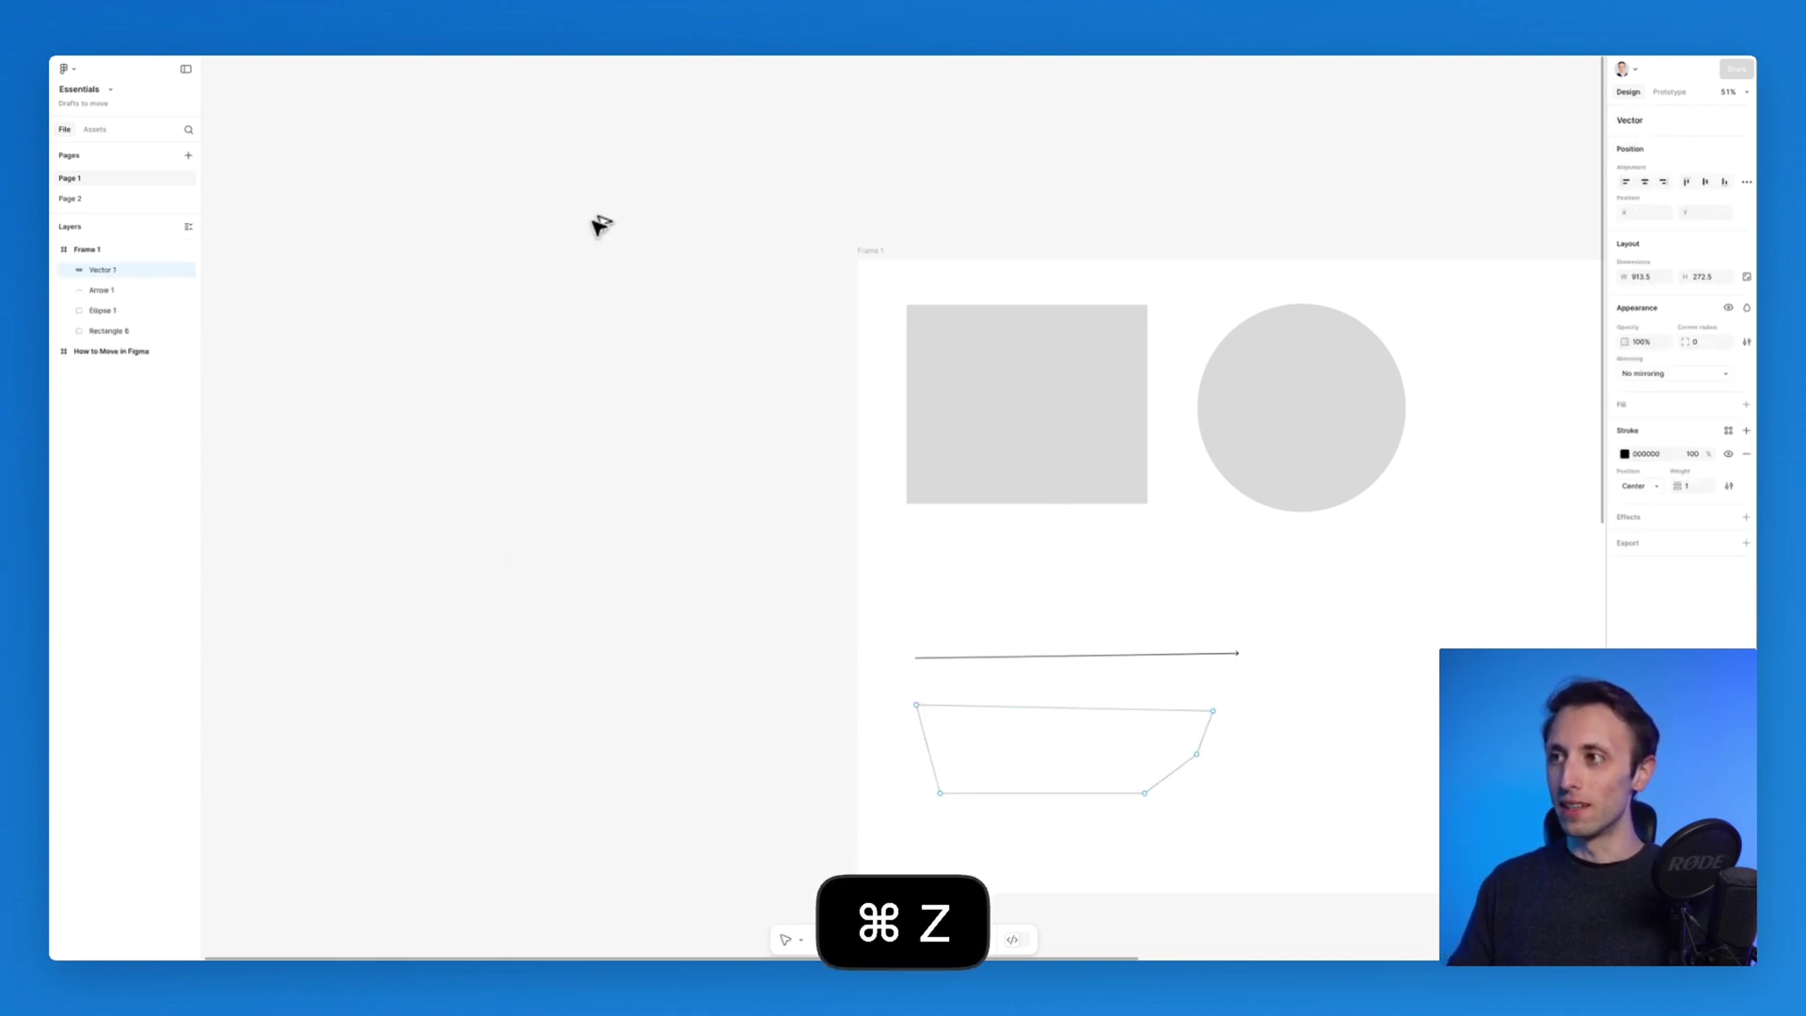
pyautogui.press('super+z')
pyautogui.press('super+z')
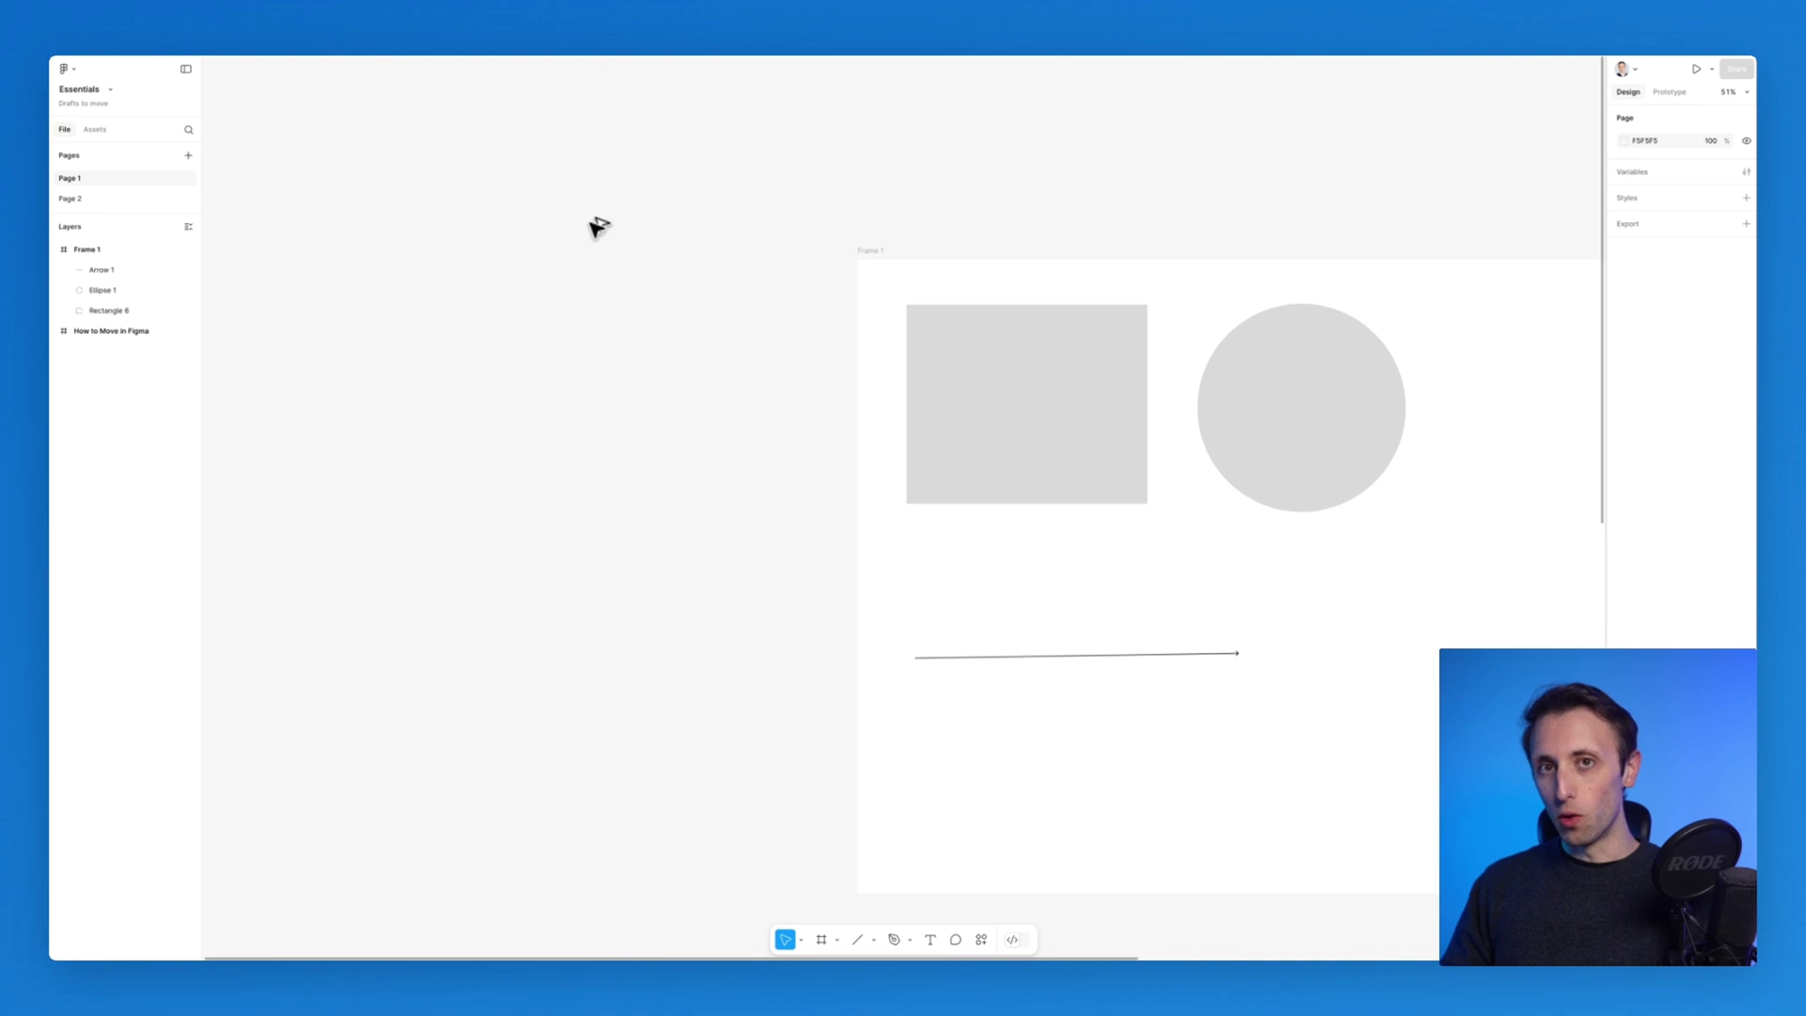
pyautogui.press('super+shift+z')
pyautogui.press('super+shift+z')
pyautogui.press('super+shift+z')
pyautogui.press('super+shift+z')
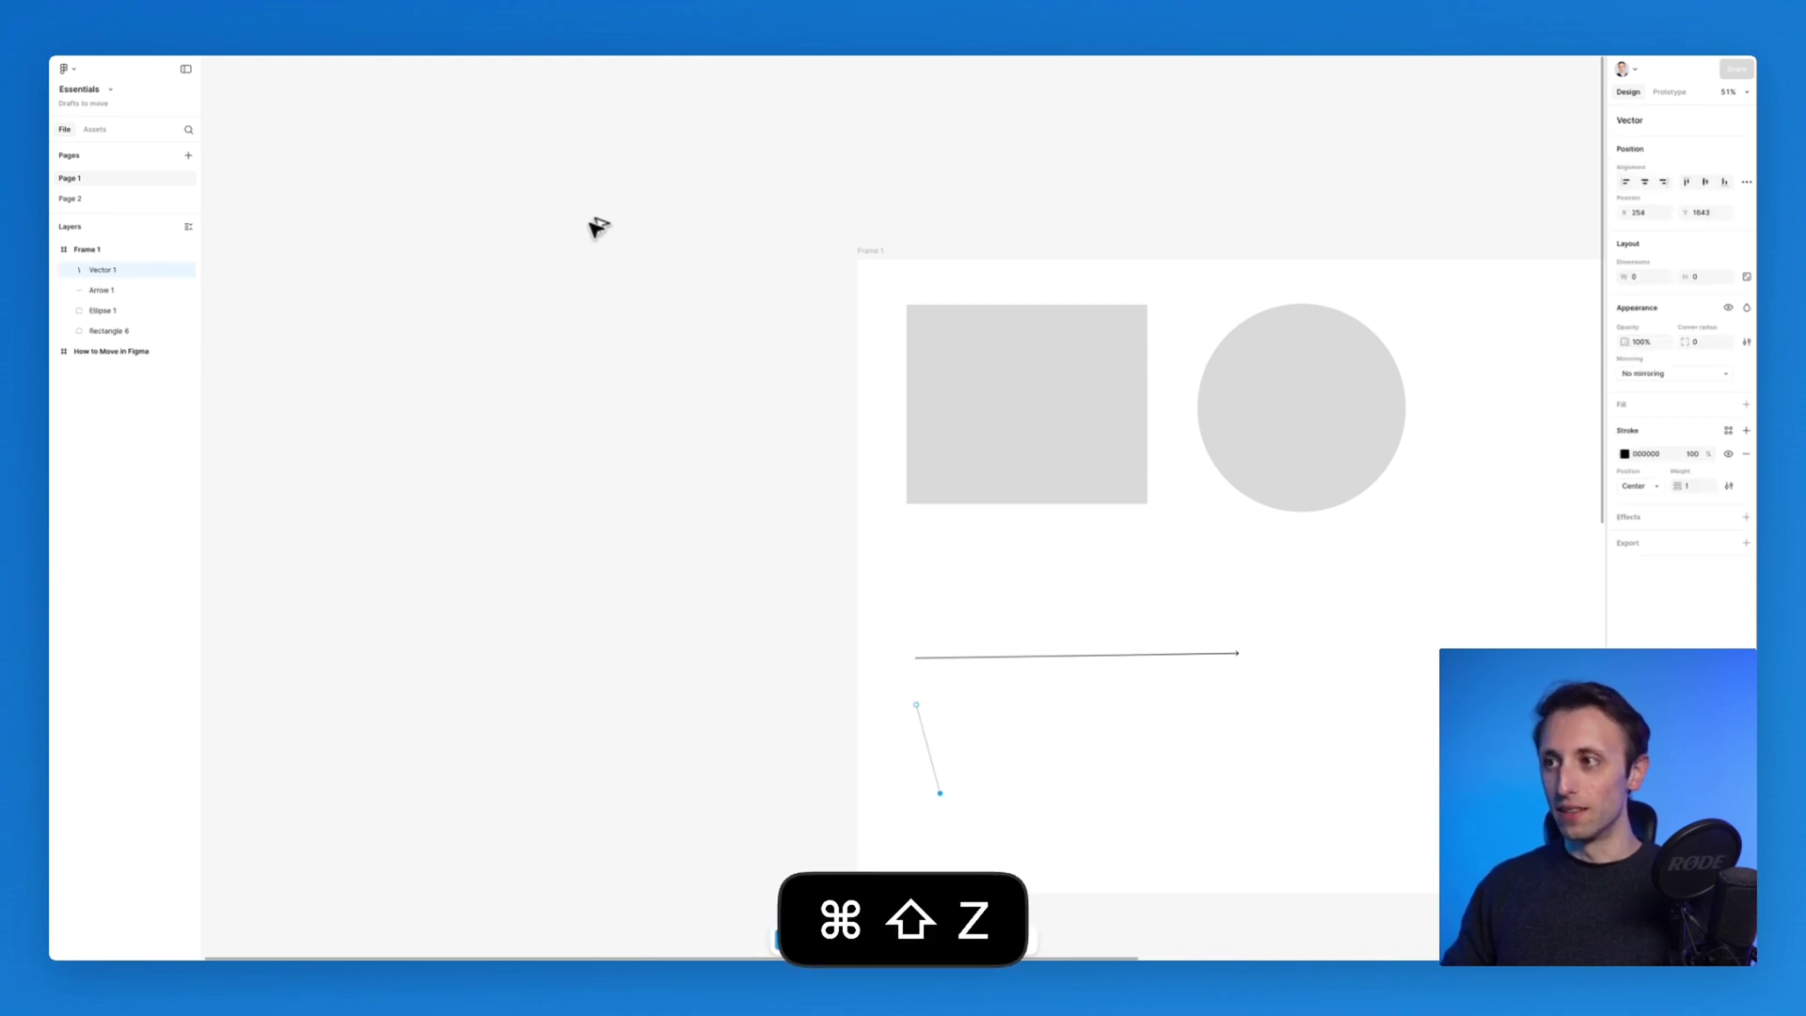
pyautogui.press('super+shift+z')
pyautogui.press('super+shift+z')
pyautogui.press('super+shift+z')
pyautogui.press('super+shift+z')
pyautogui.press('super+shift+z')
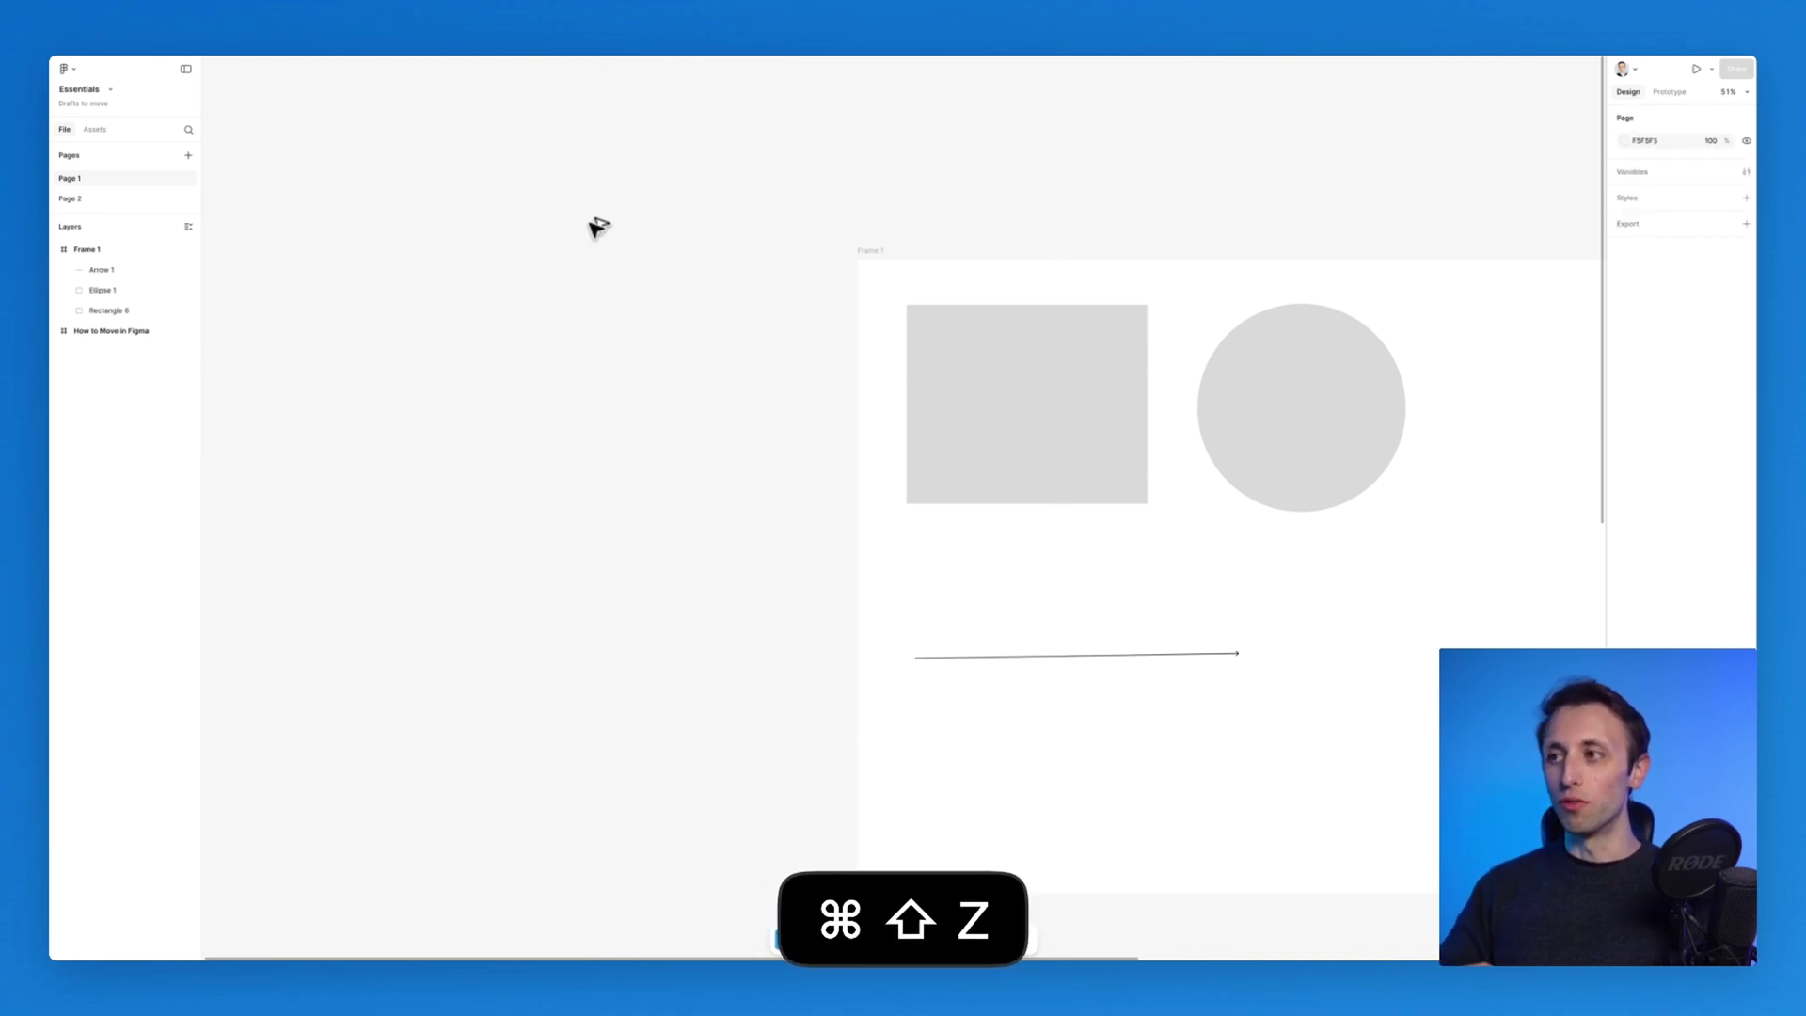
pyautogui.press('super+shift+z')
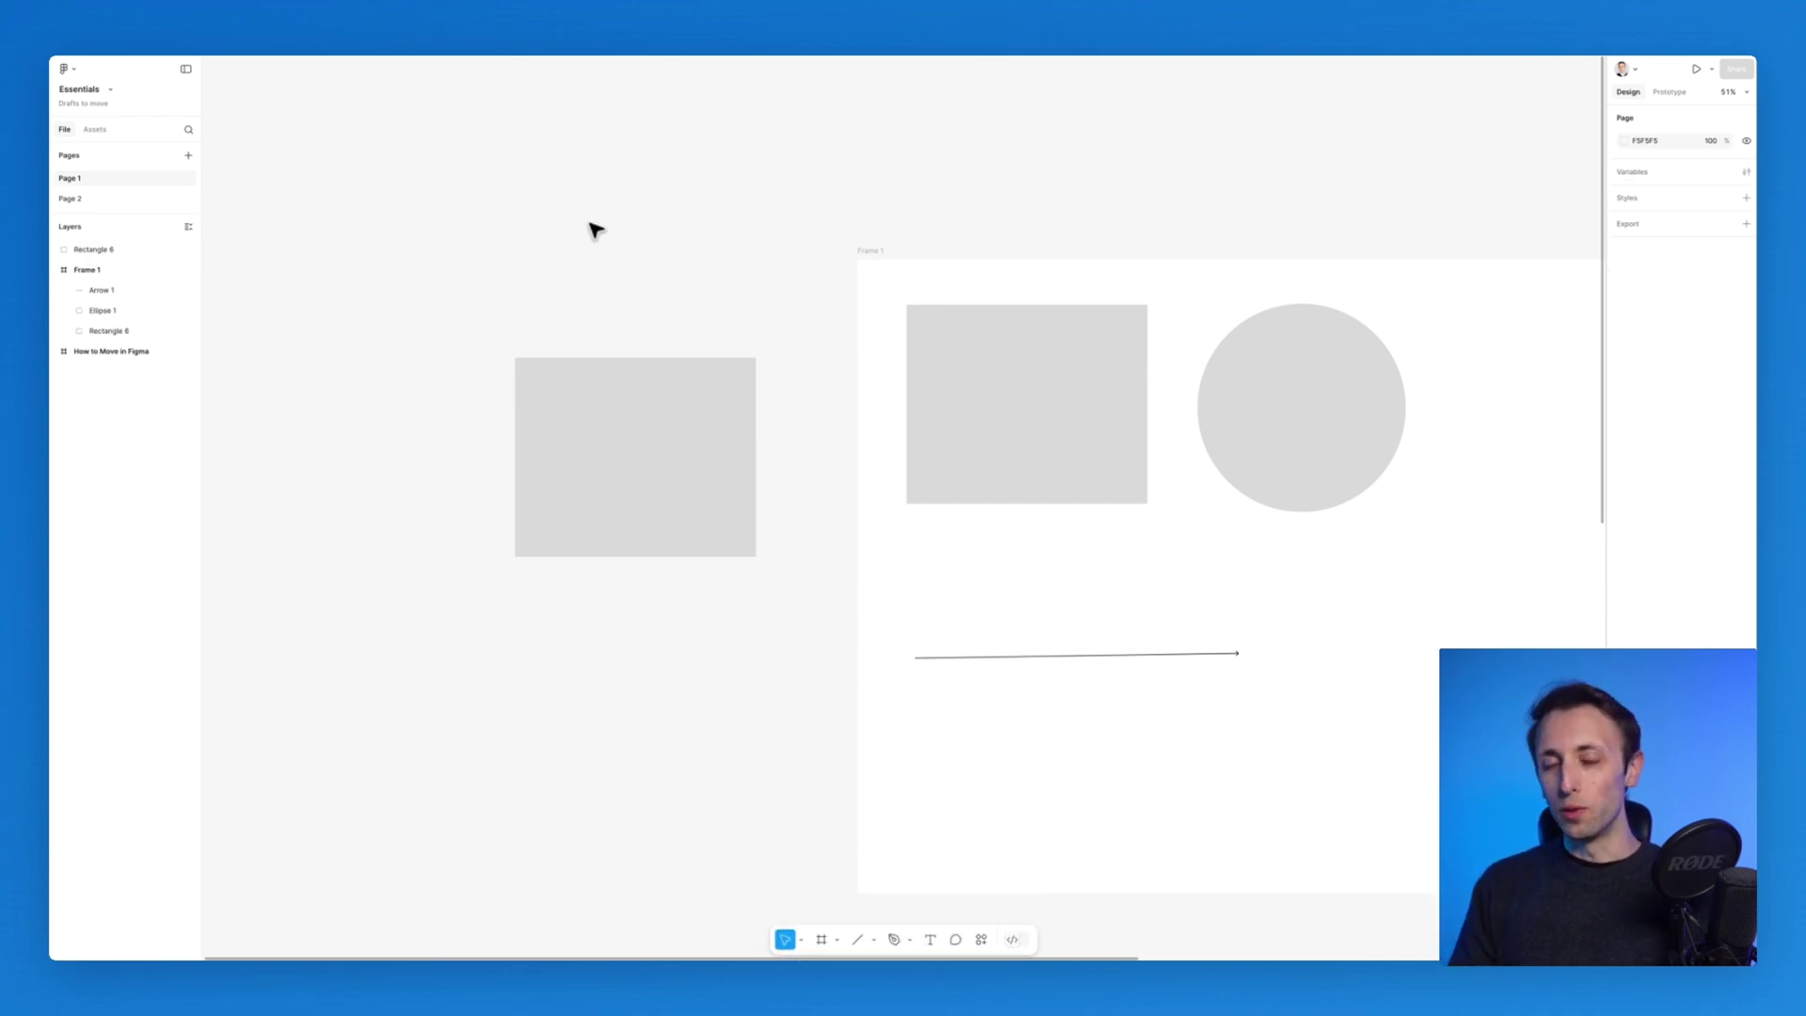
pyautogui.press('super+shift+z')
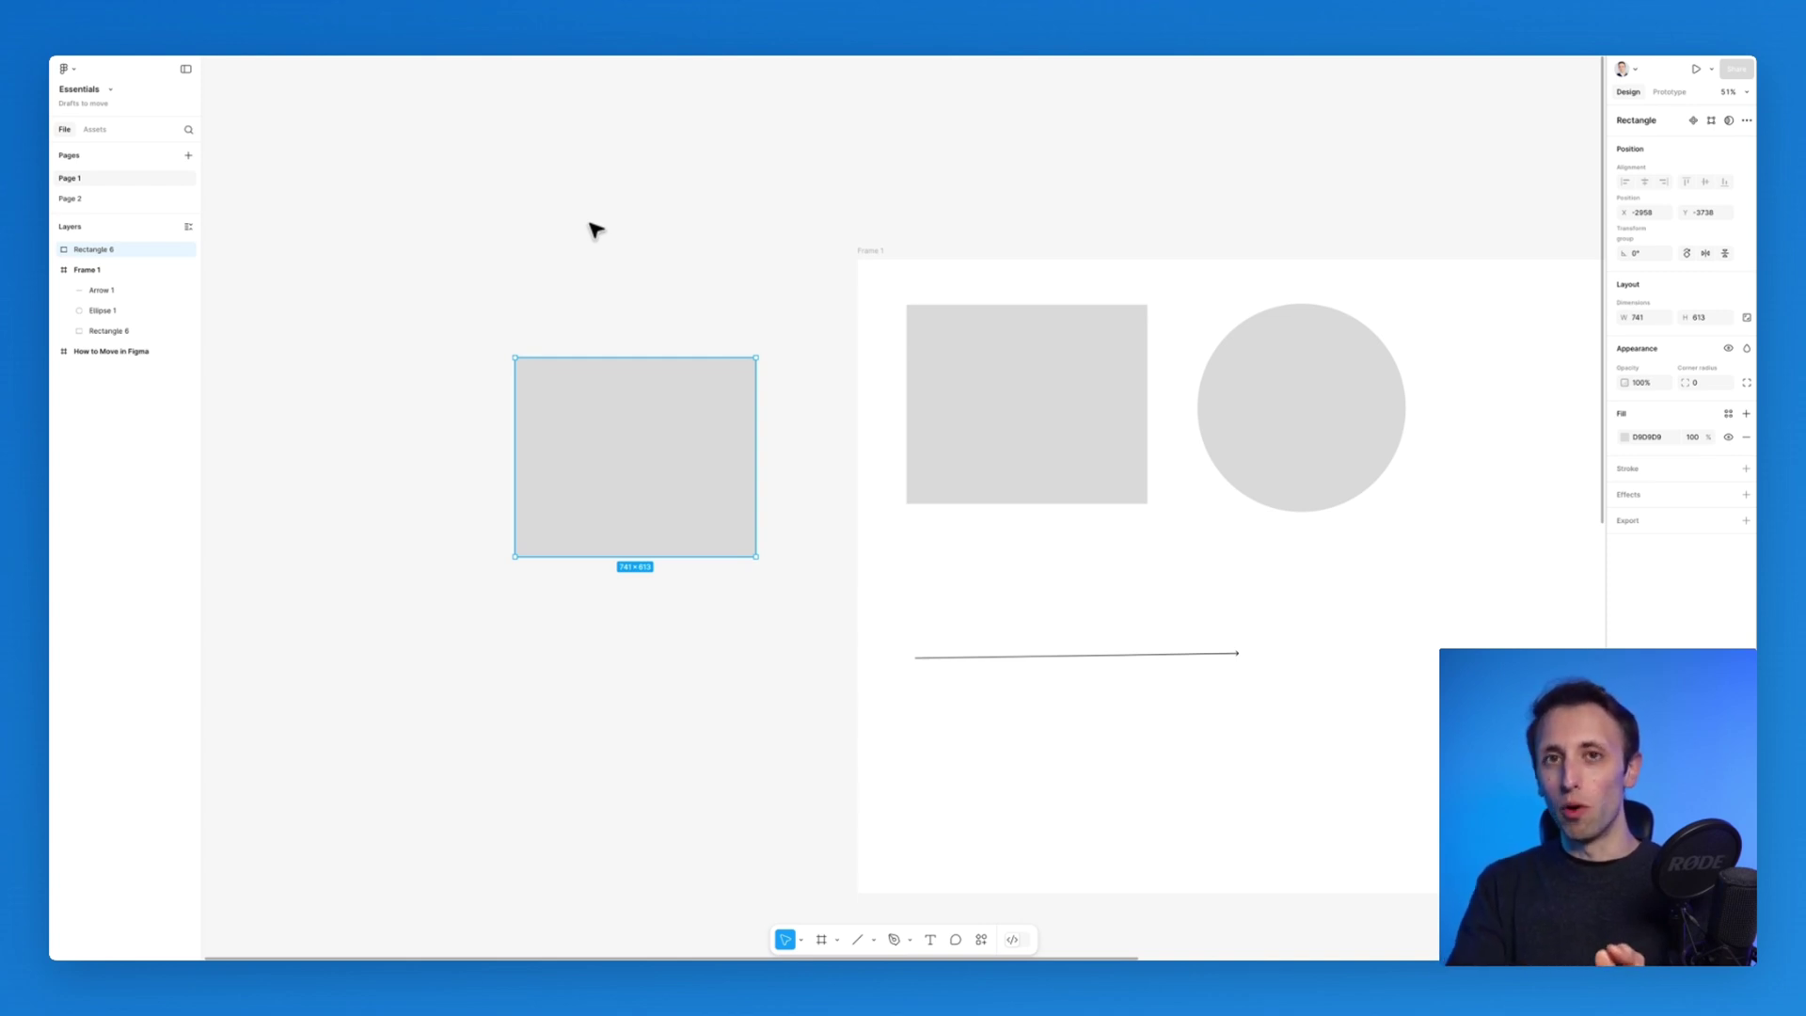
pyautogui.click(588, 222)
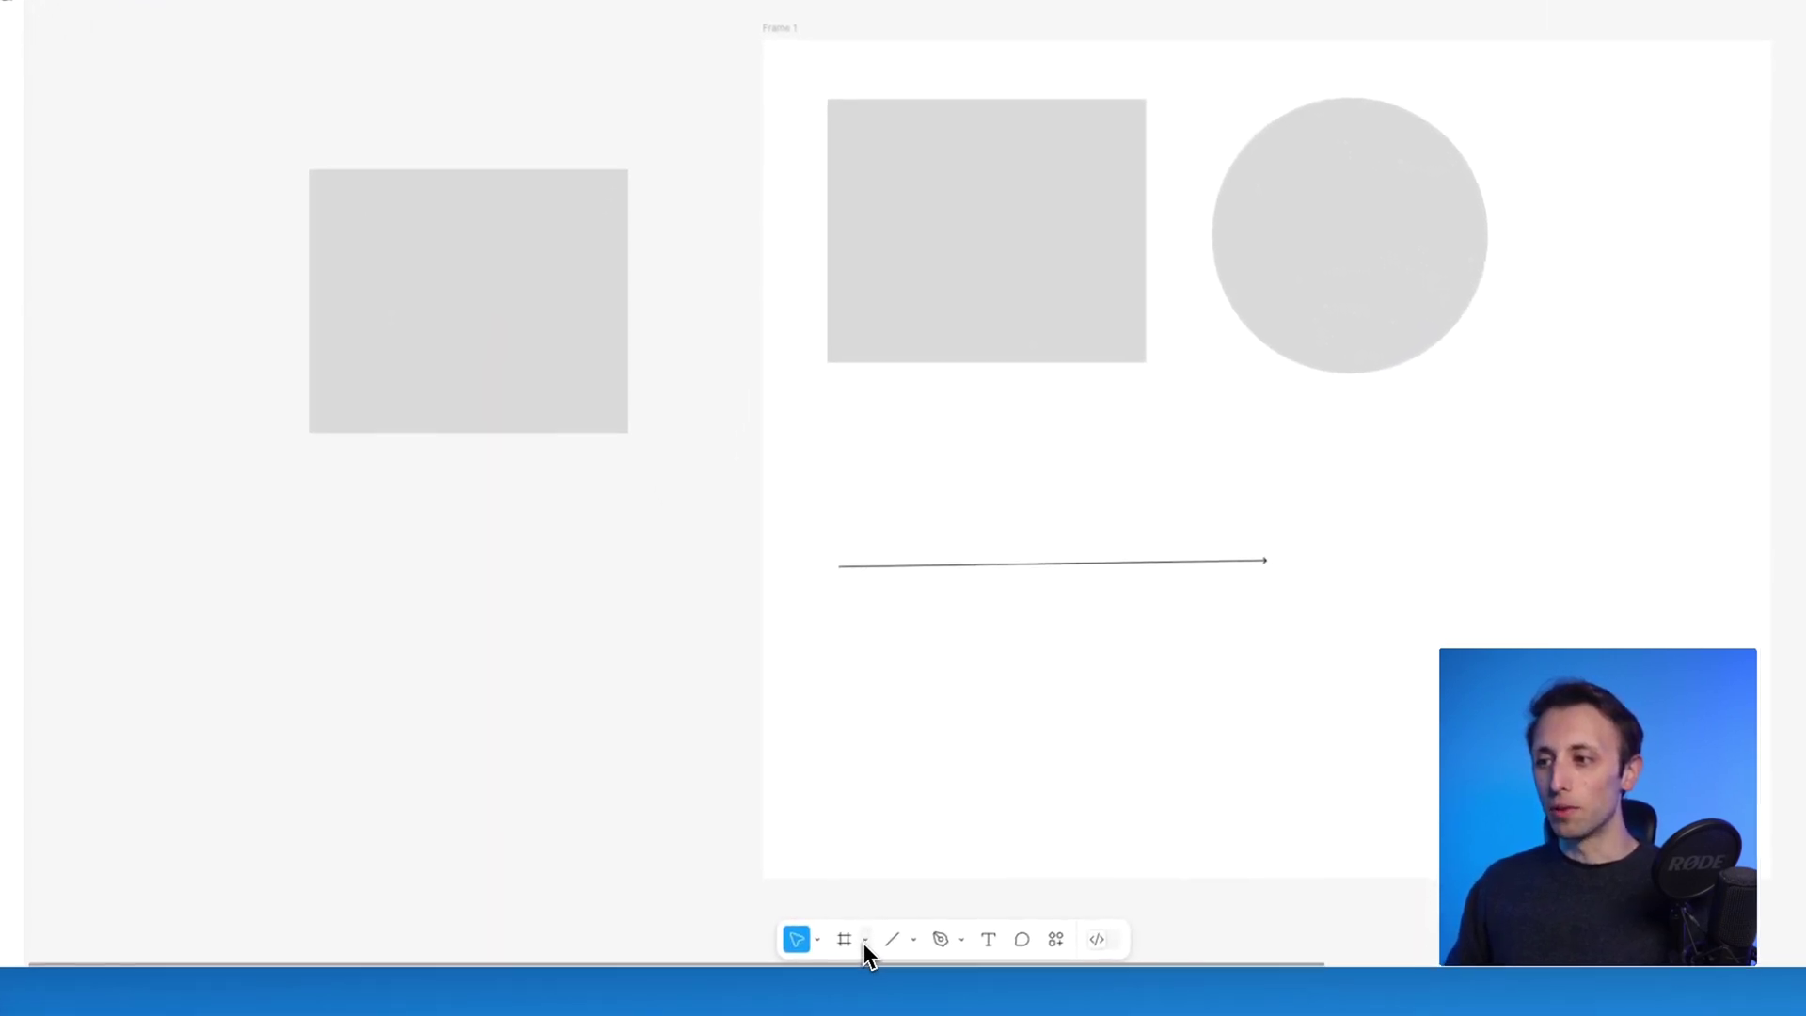
# Check the move and navigation mode list, keeping the Move mode.
pyautogui.click(820, 939)
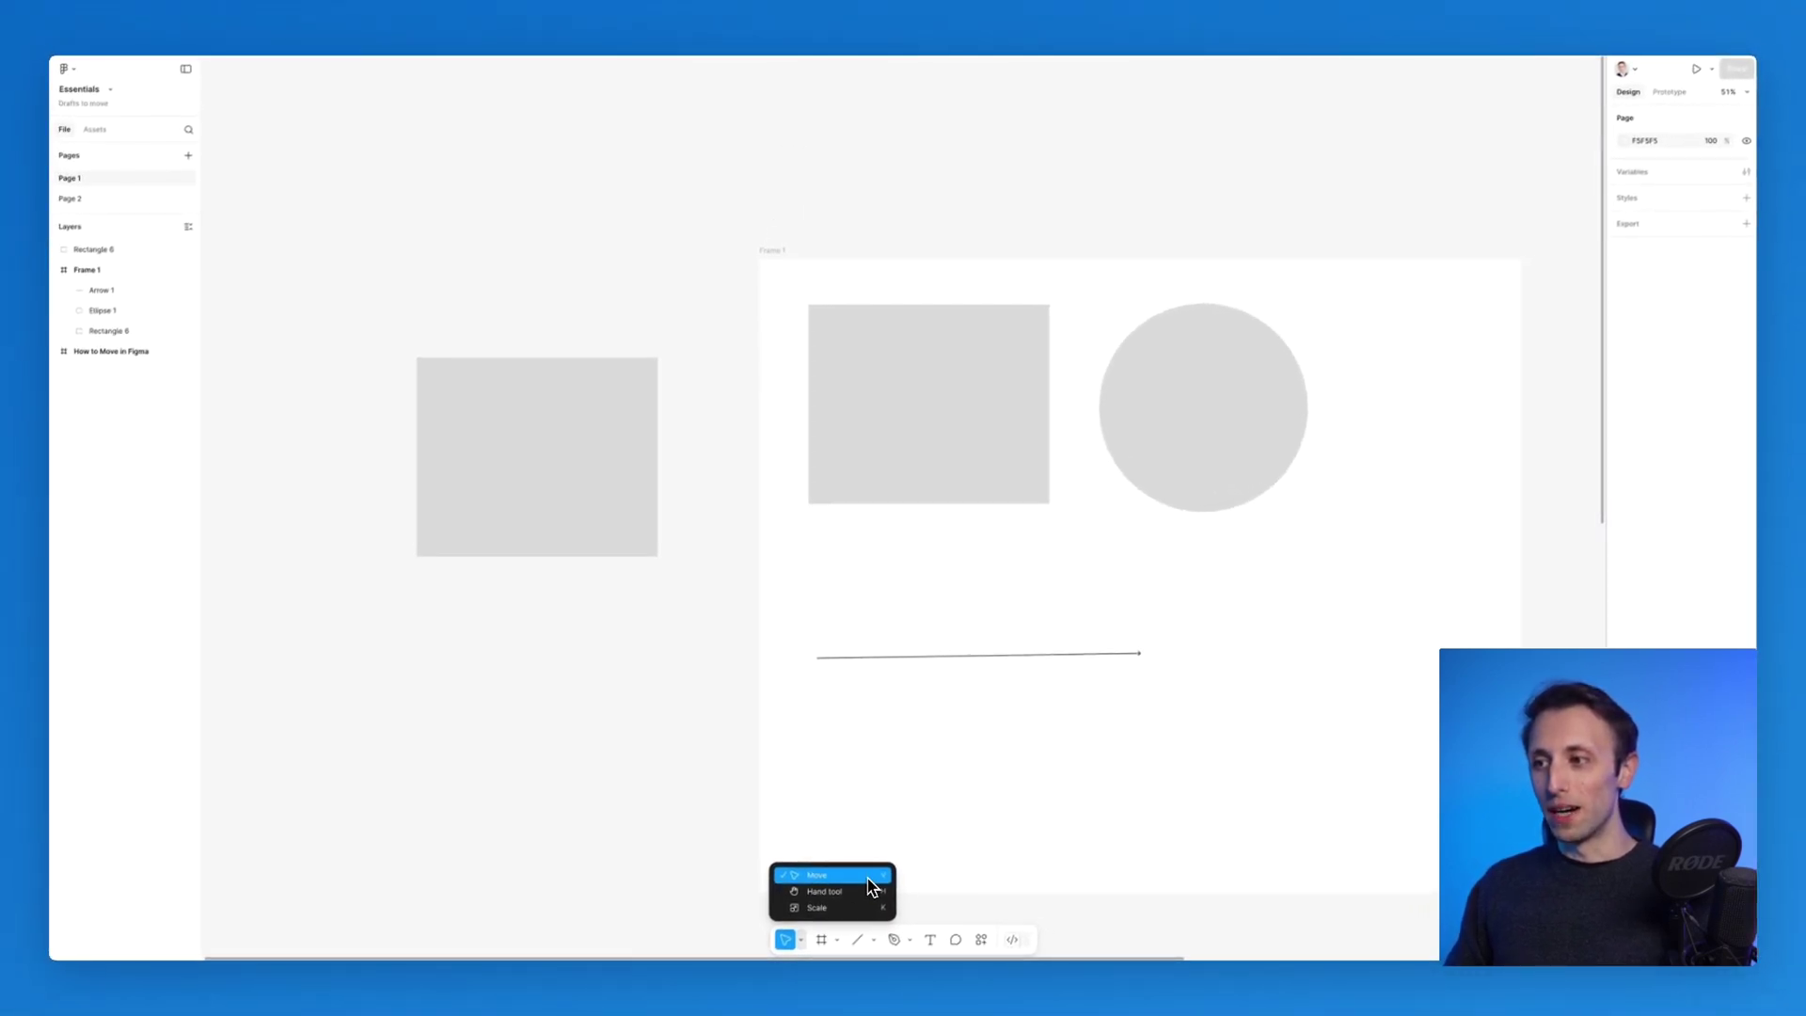
pyautogui.click(866, 877)
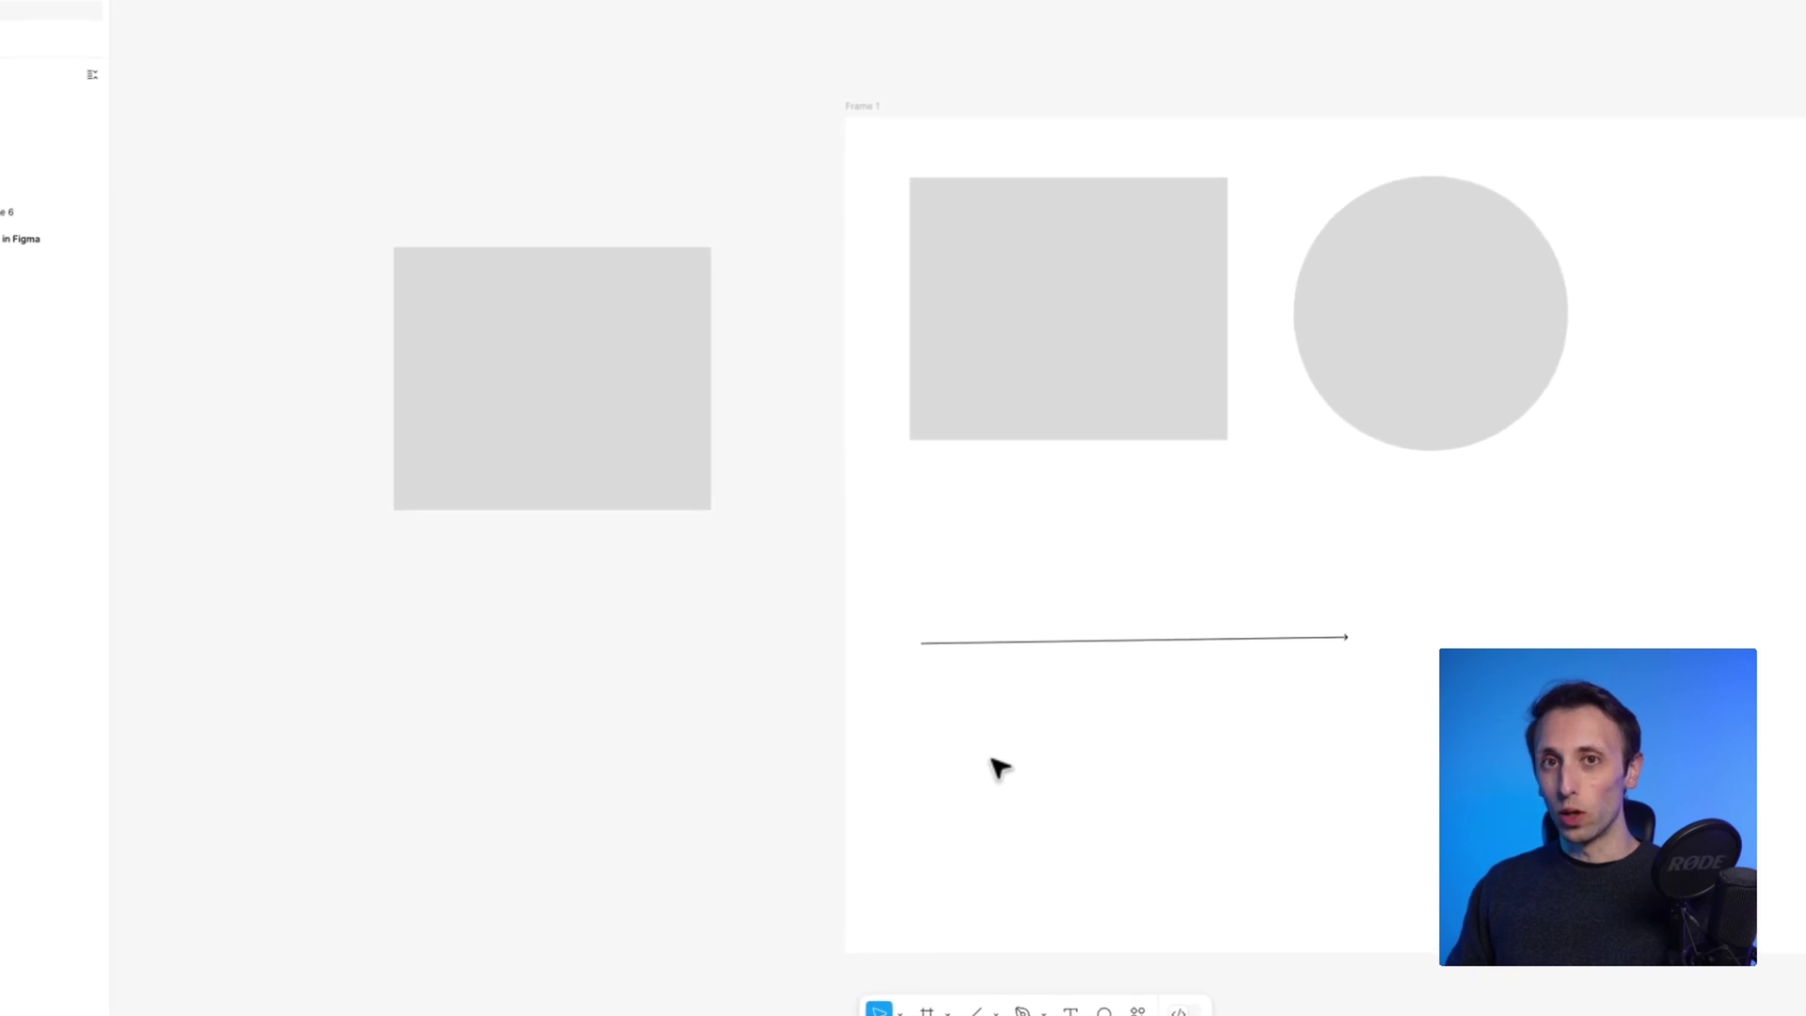
pyautogui.hscroll(-2, 1000, 767)
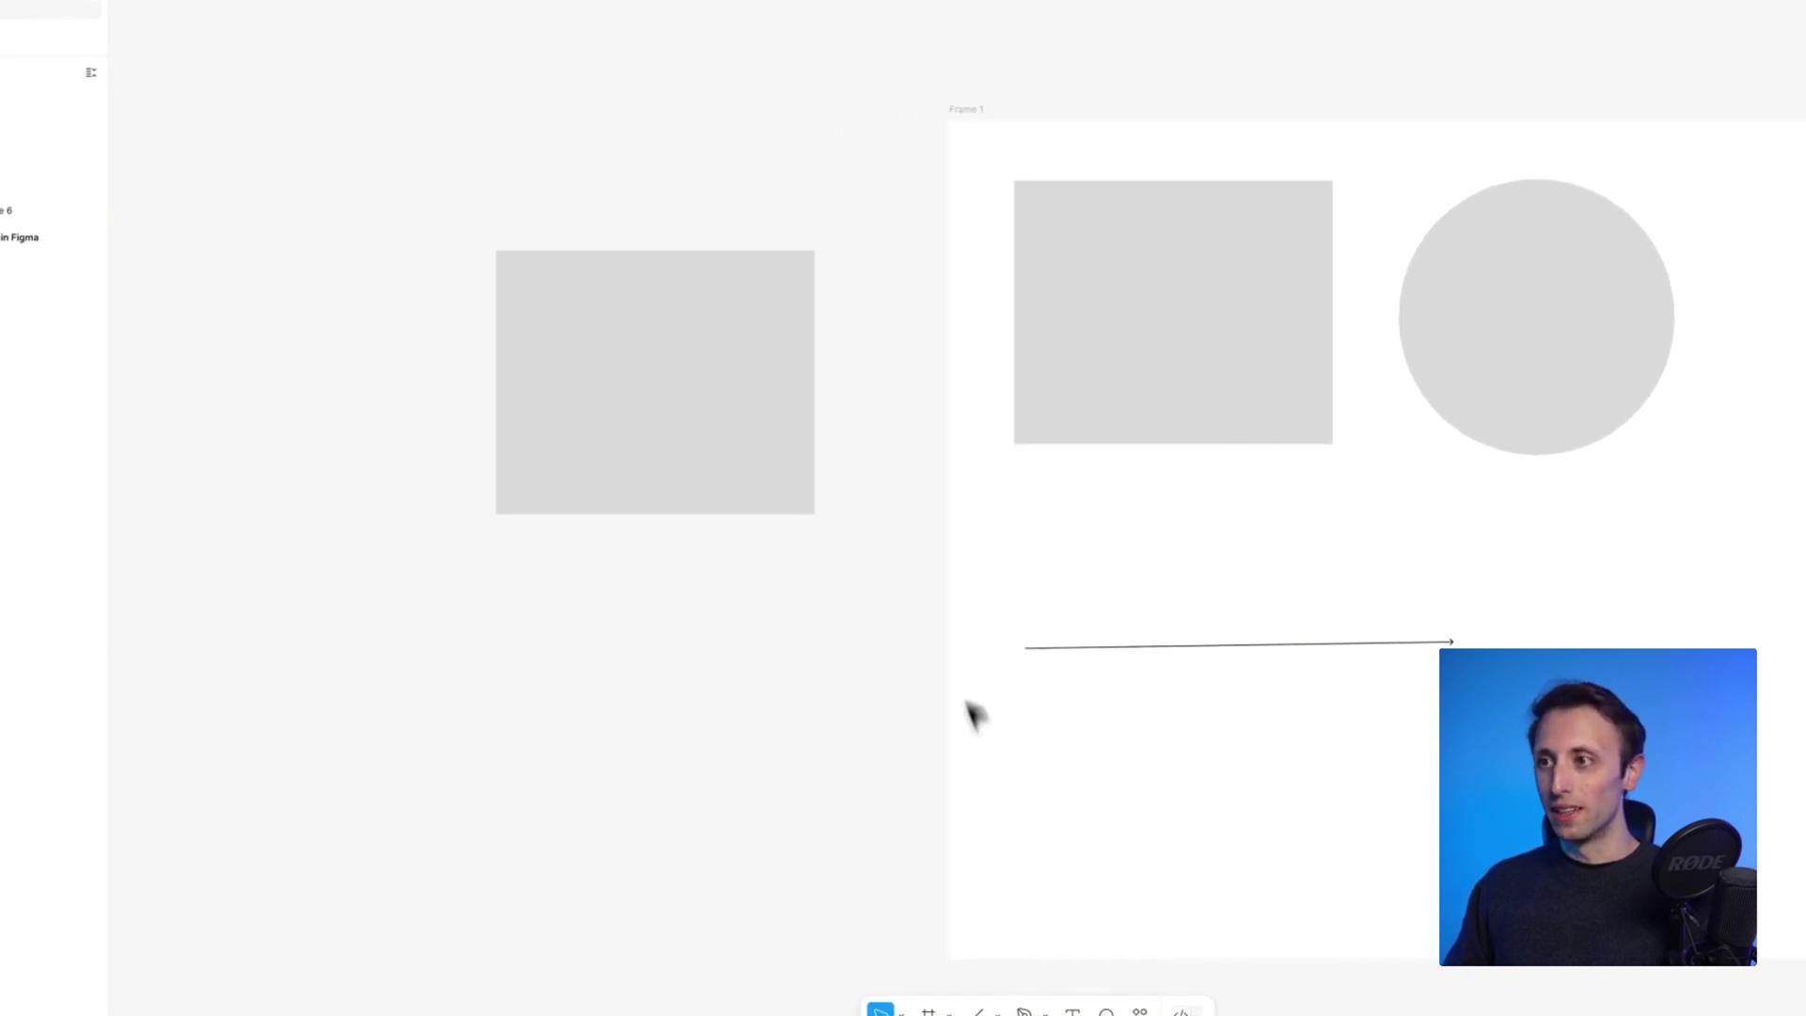
# Draw a new 823 × 677 rectangle below the loose rectangle, then return to the Move tool.
pyautogui.press('r')
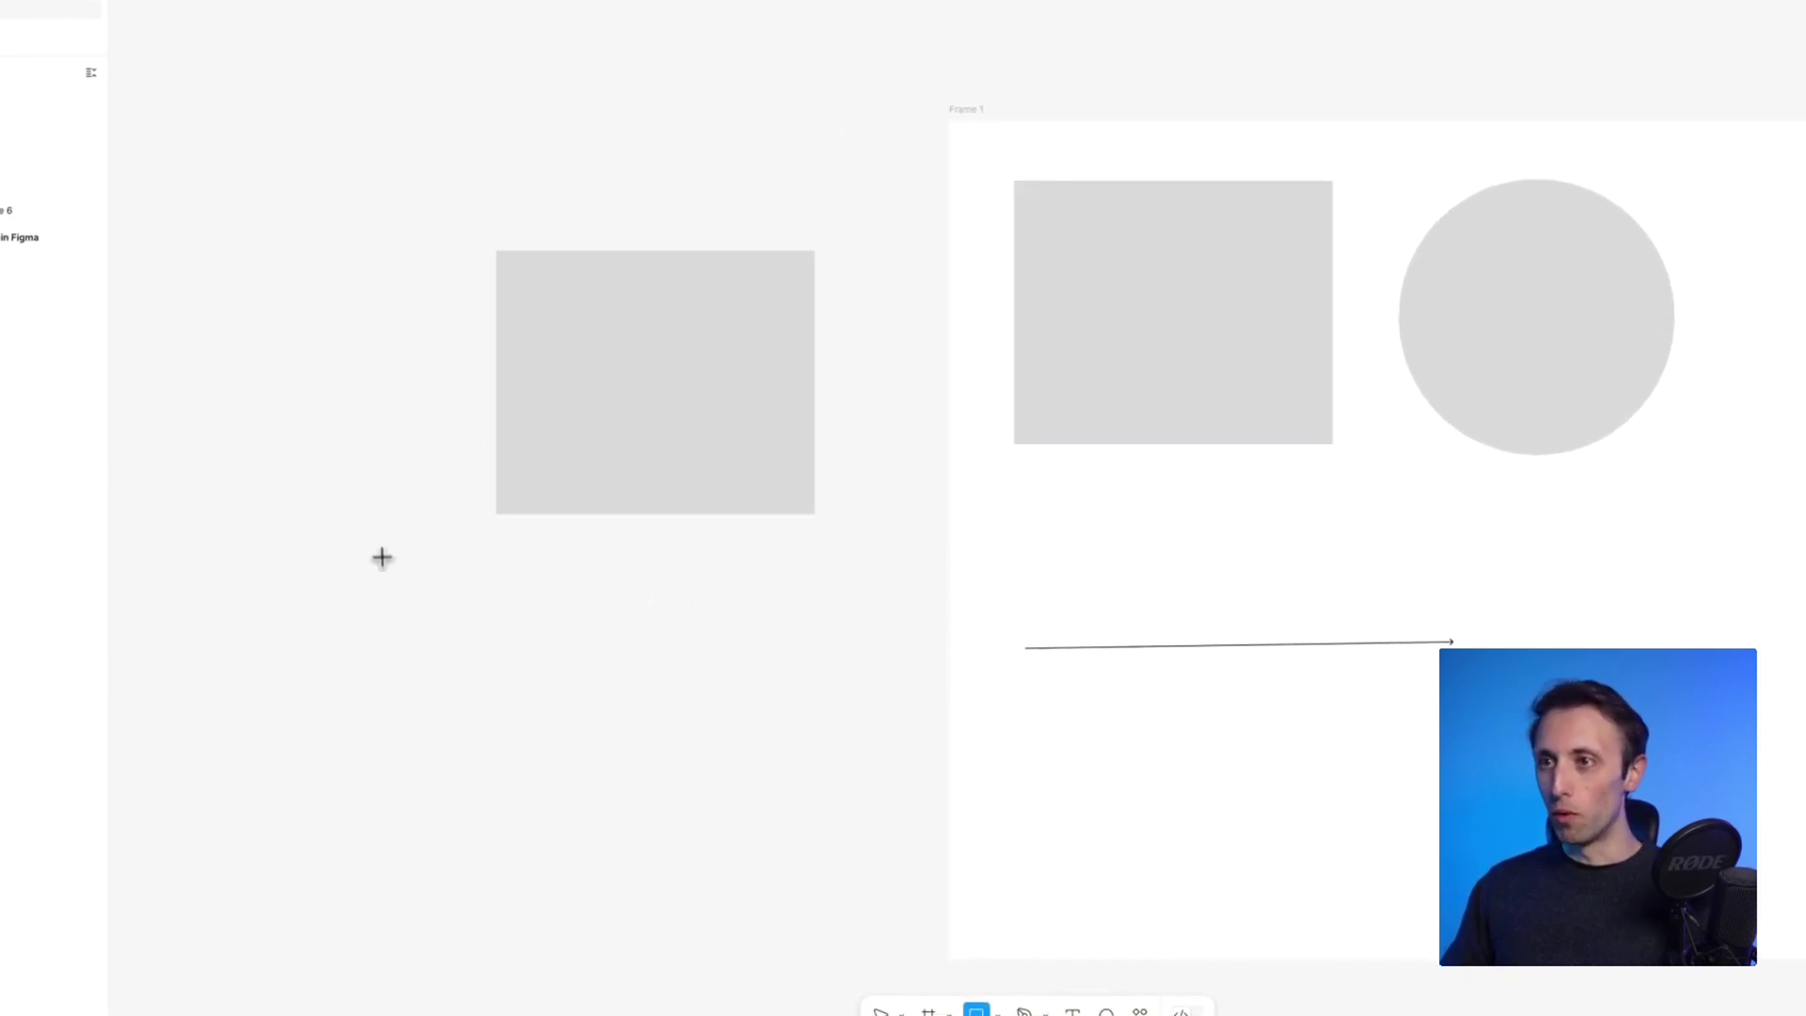
pyautogui.moveTo(383, 562)
pyautogui.mouseDown()
pyautogui.moveTo(681, 834)
pyautogui.moveTo(738, 853)
pyautogui.mouseUp()
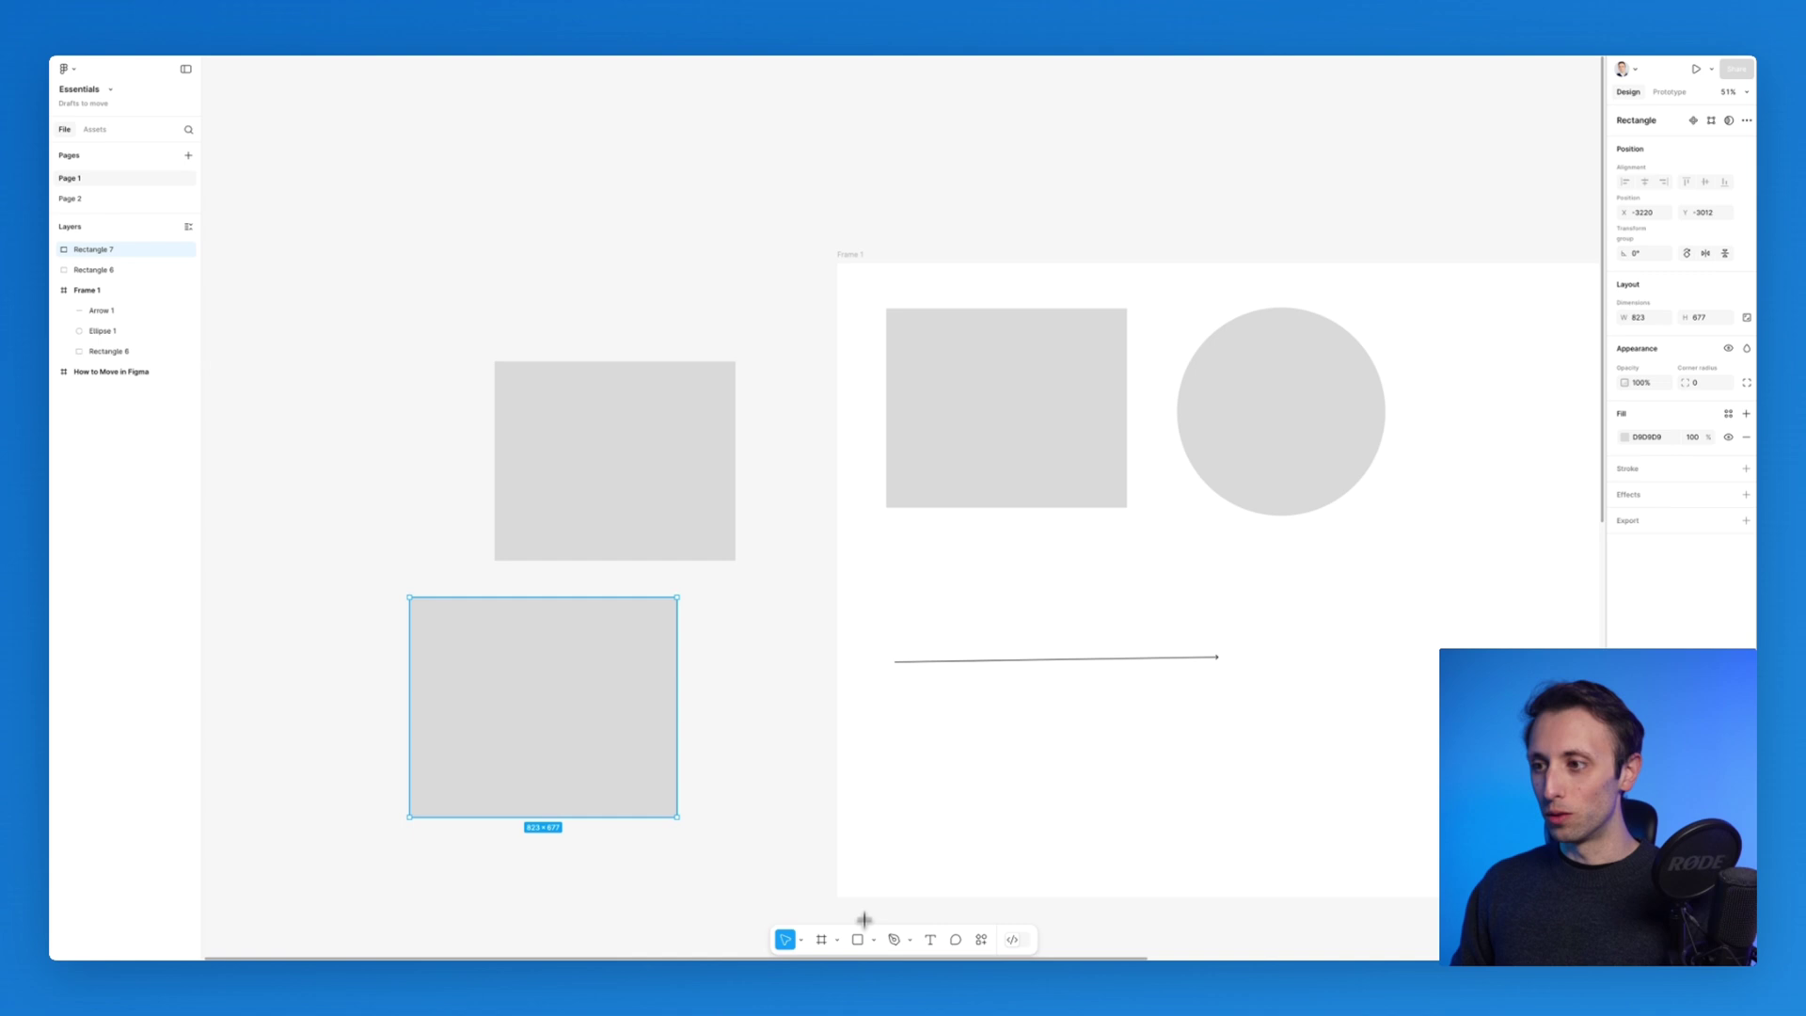
pyautogui.click(822, 939)
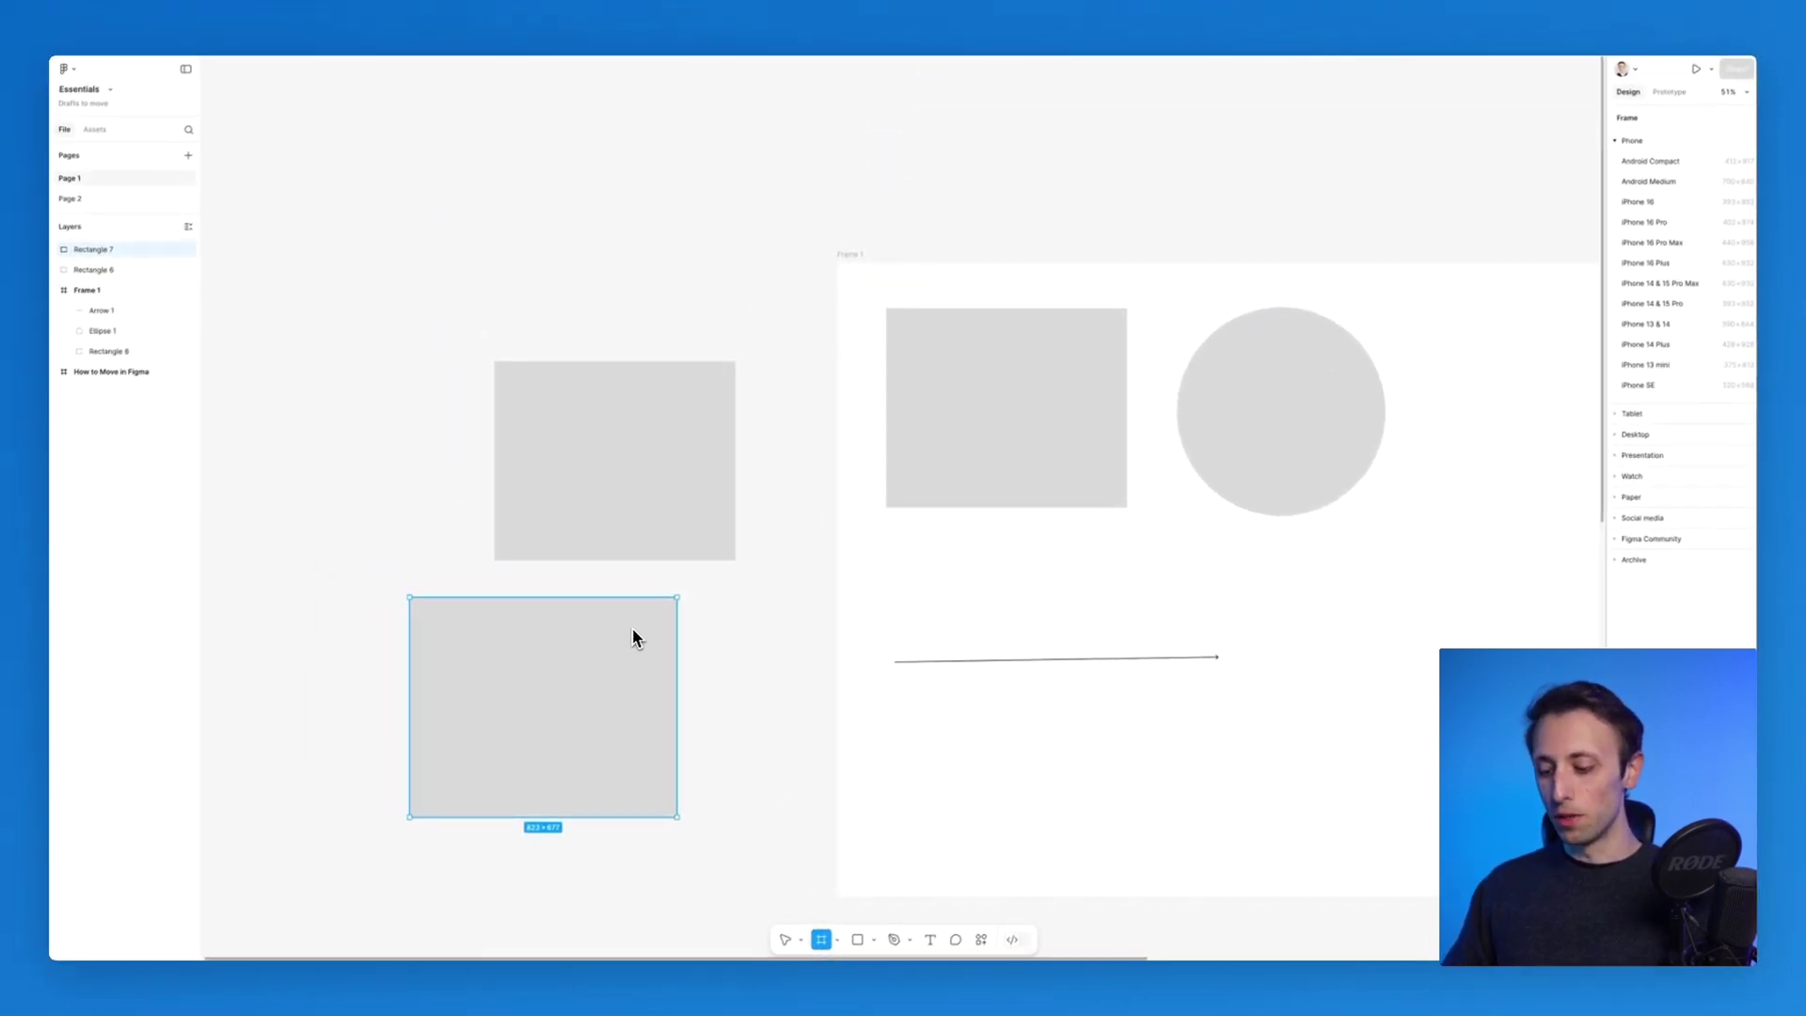
pyautogui.press('v')
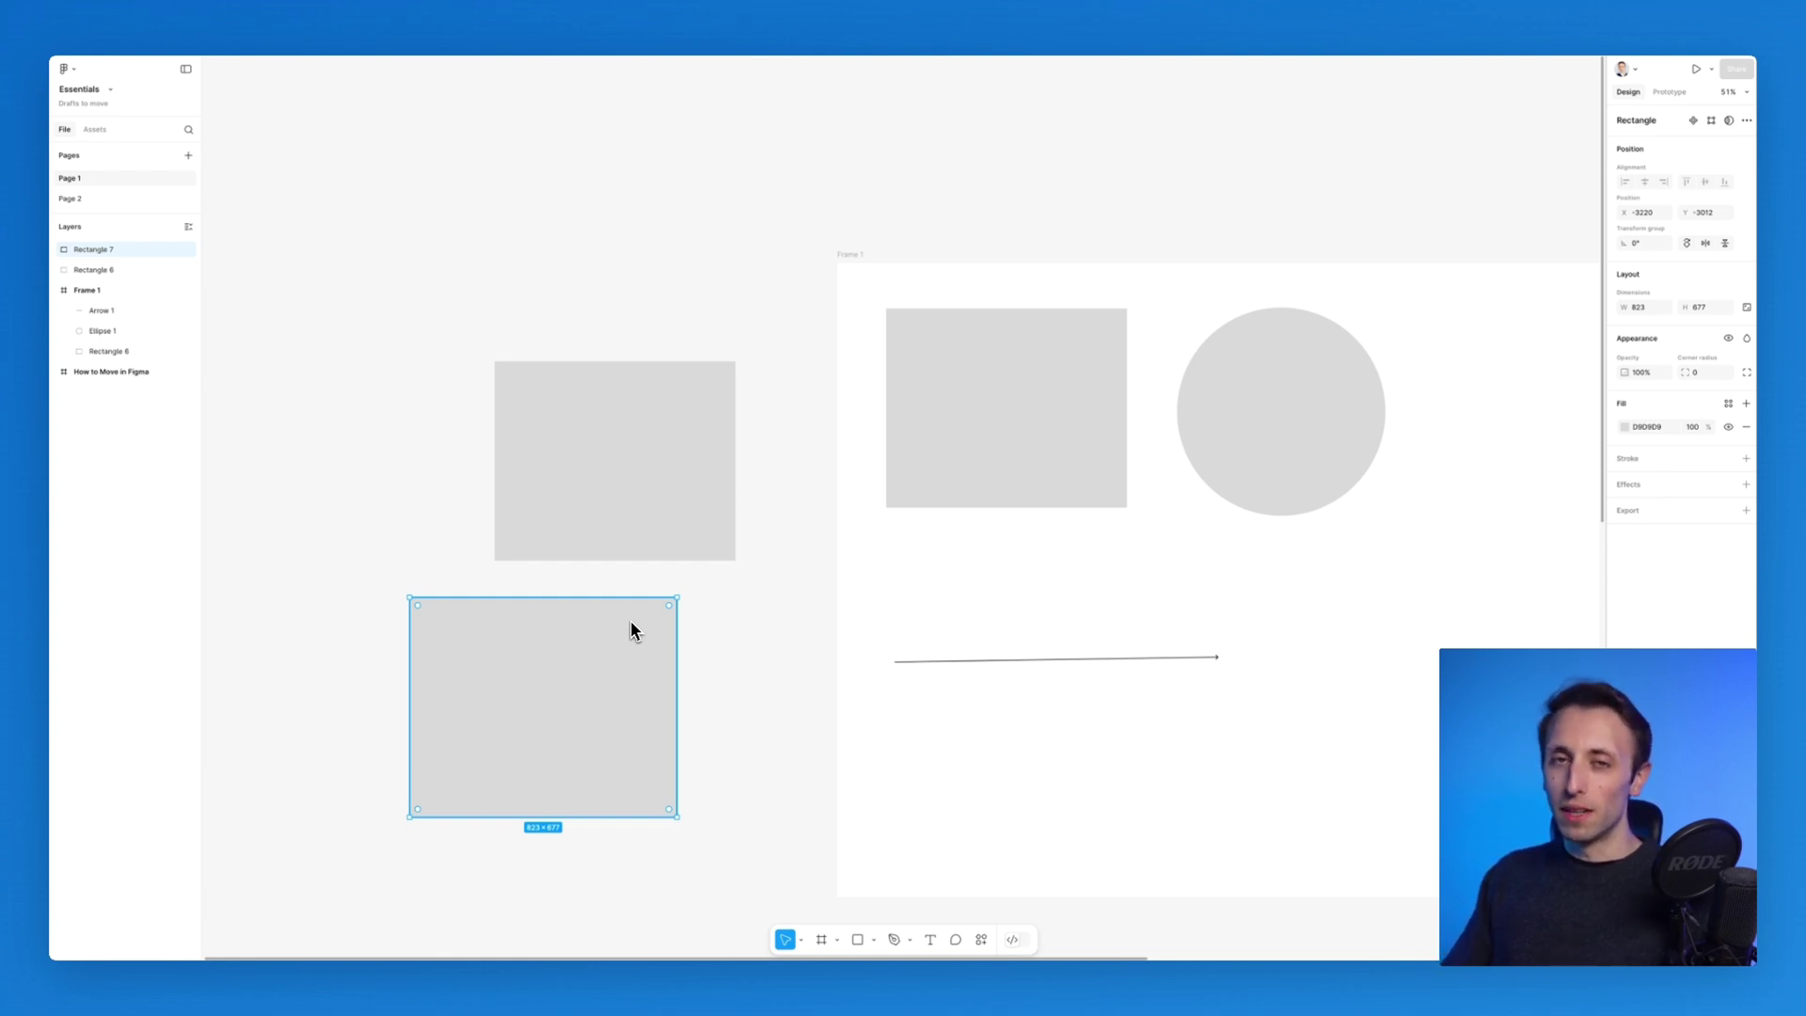
# Scale the new rectangle down proportionally to 481 × 395.67 with the Scale tool (K), then delete it.
pyautogui.scroll(-3, 631, 625)
pyautogui.hscroll(-3, 631, 624)
pyautogui.scroll(5, 634, 623)
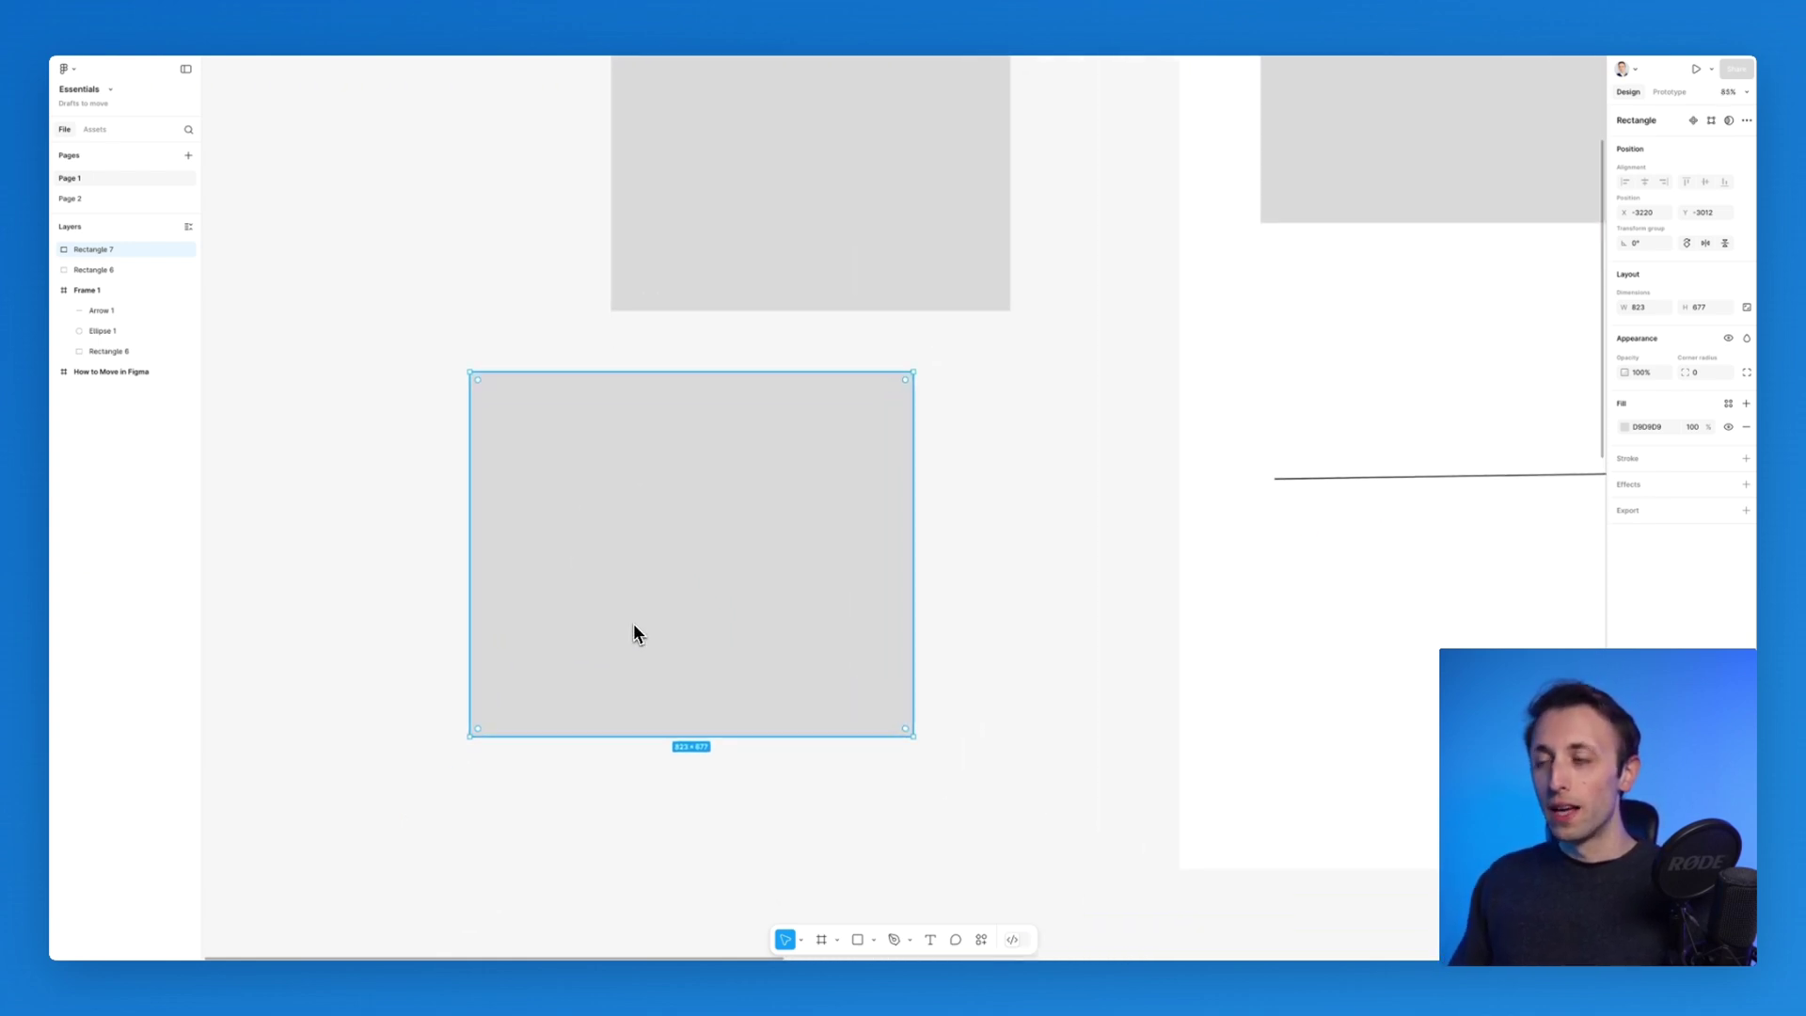
pyautogui.scroll(3, 635, 625)
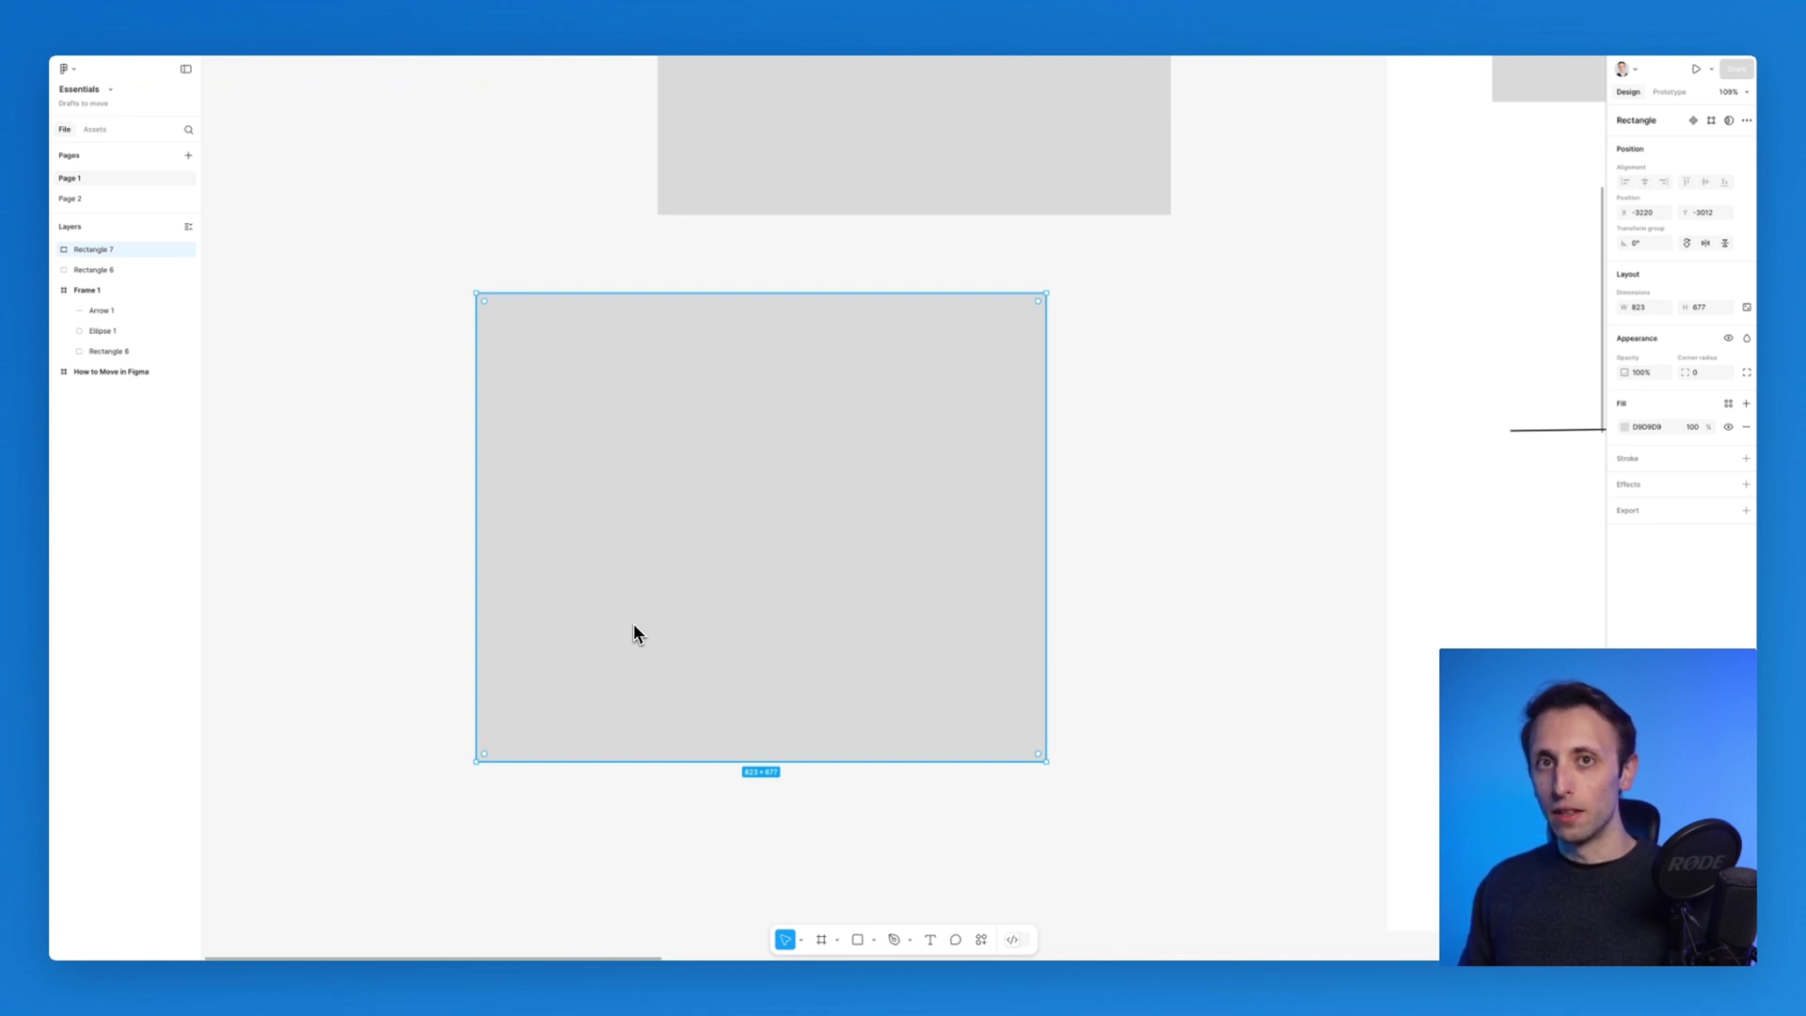
pyautogui.press('k')
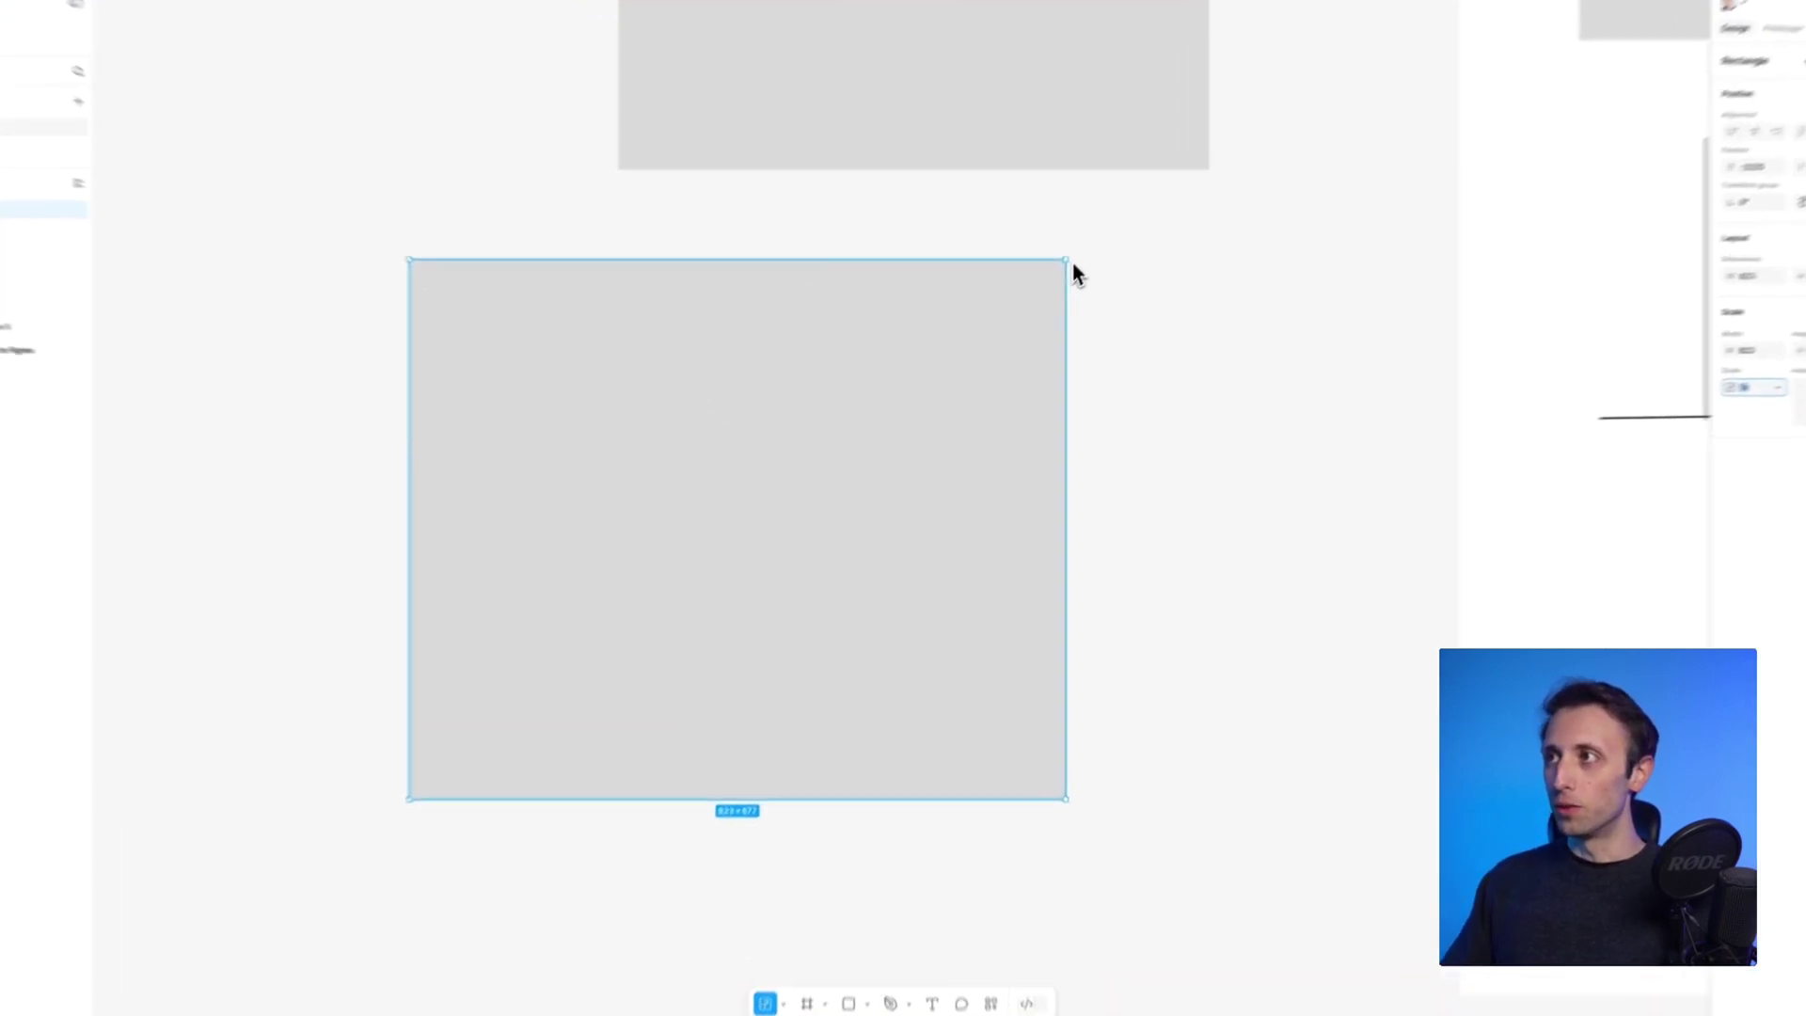
pyautogui.moveTo(1073, 265); pyautogui.dragTo(774, 520)
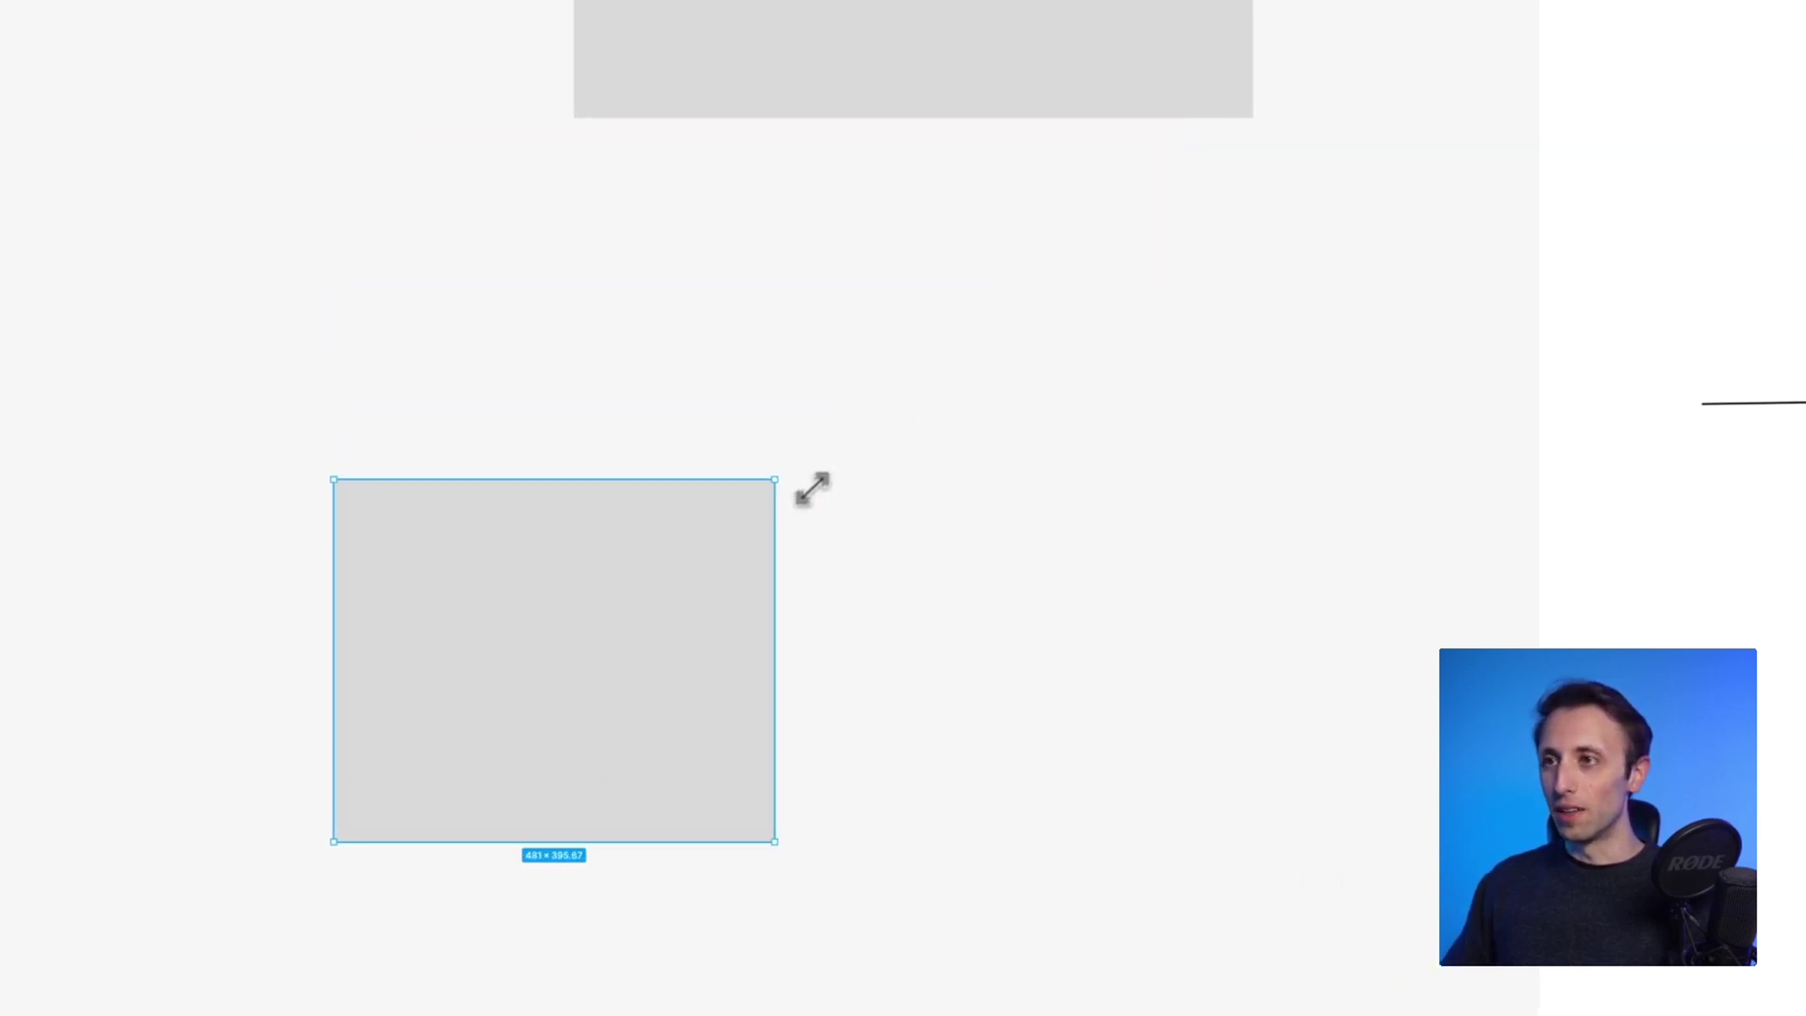
pyautogui.scroll(-3, 828, 478)
pyautogui.scroll(-1, 838, 468)
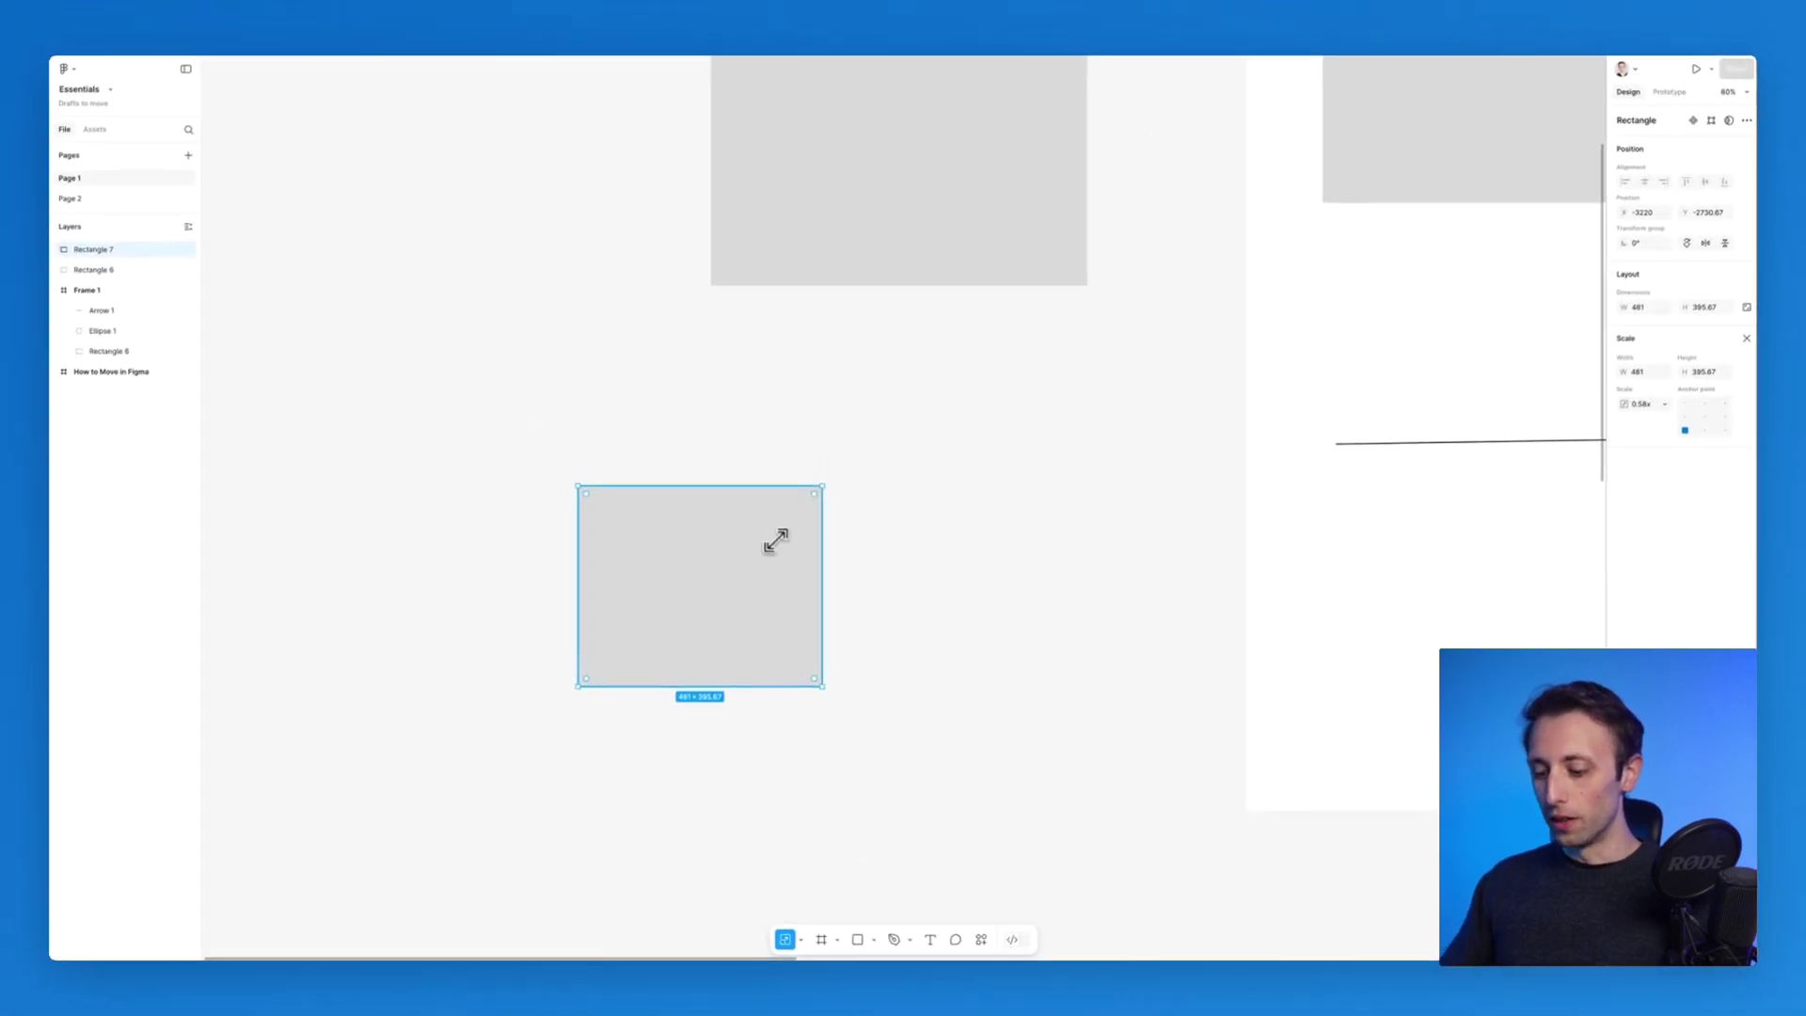
pyautogui.press('v')
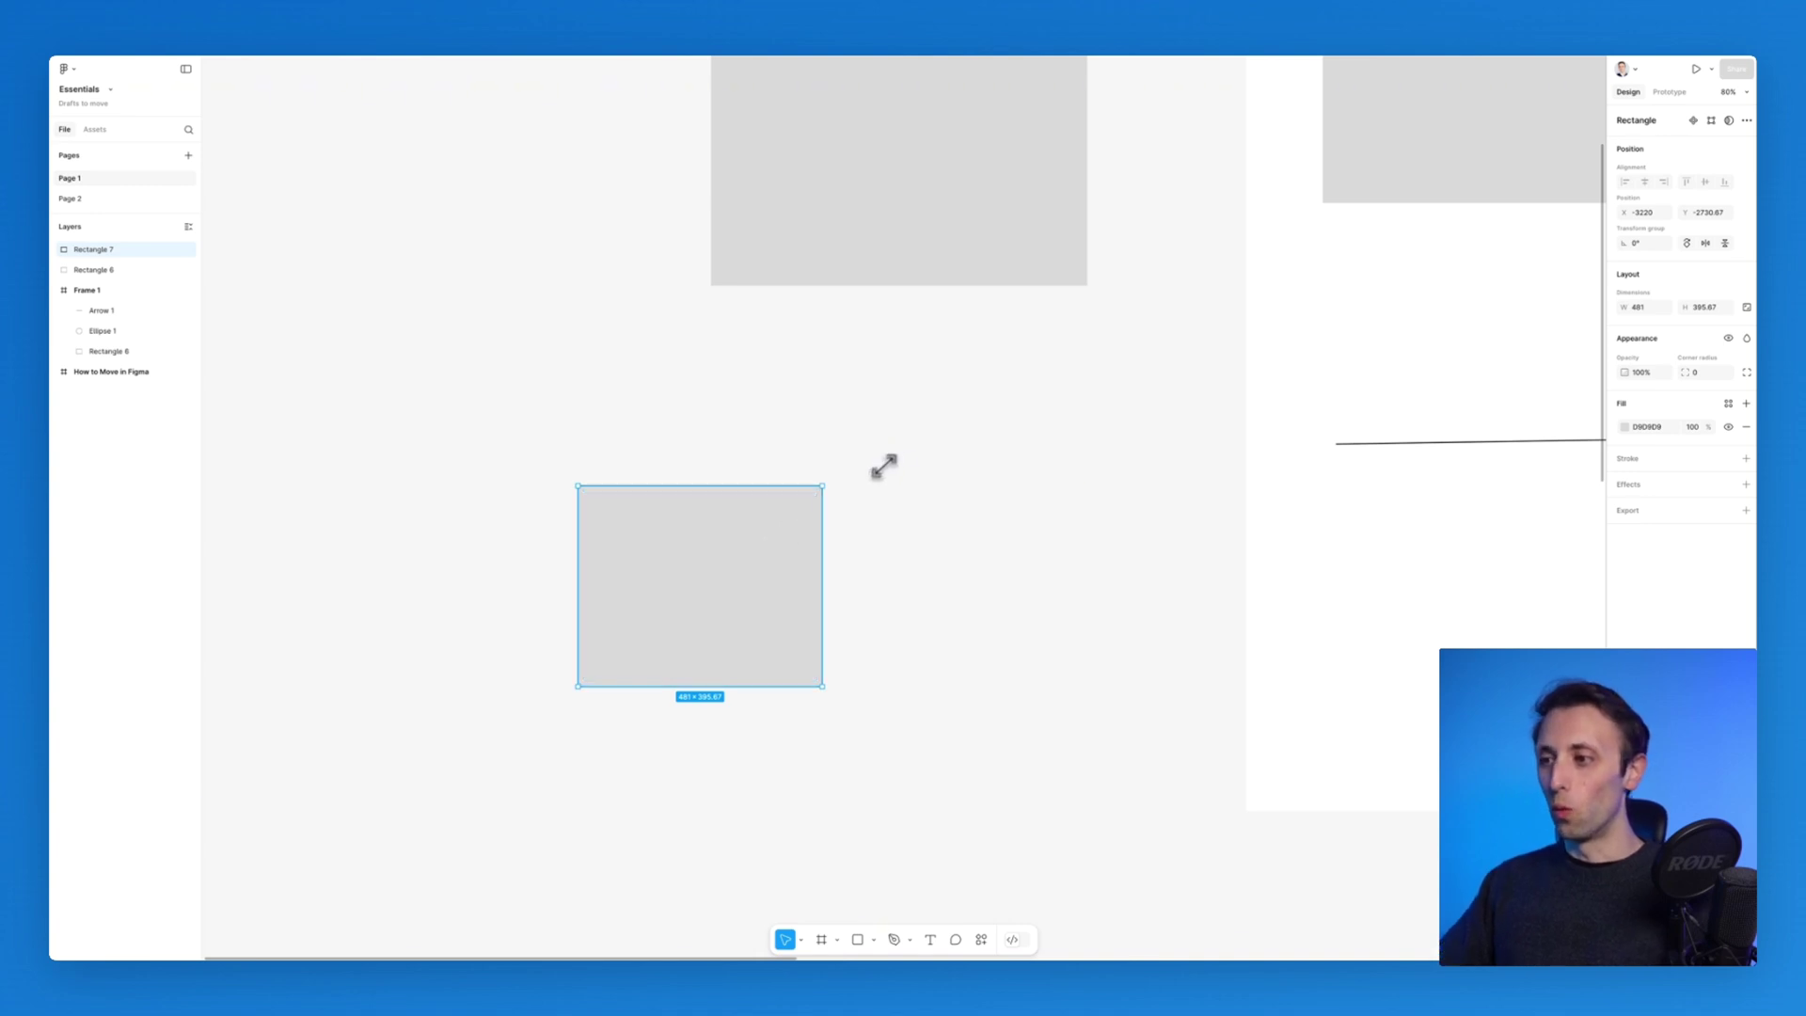
pyautogui.press('BackSpace')
# Add a text box reading 'sadhjhasdjhs', then delete the text layer.
pyautogui.hscroll(3, 899, 455)
pyautogui.scroll(2, 899, 456)
pyautogui.scroll(-3, 898, 455)
pyautogui.hscroll(-2, 898, 456)
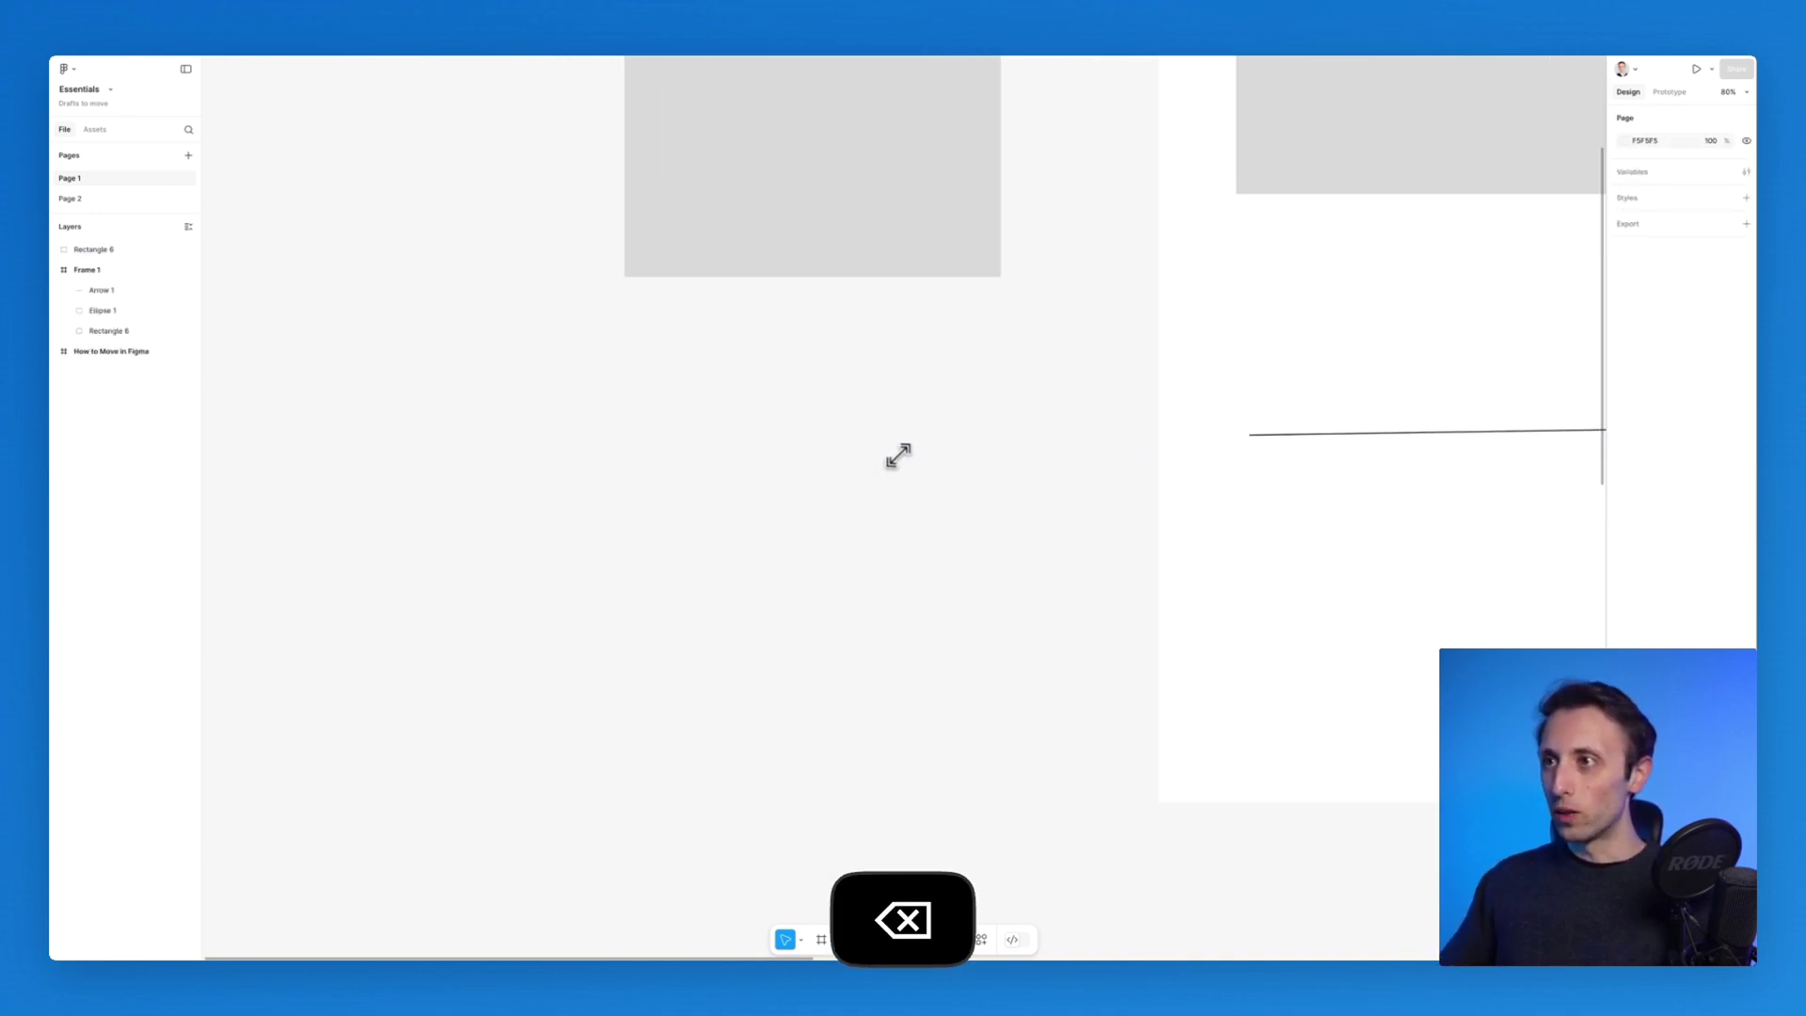
pyautogui.press('t')
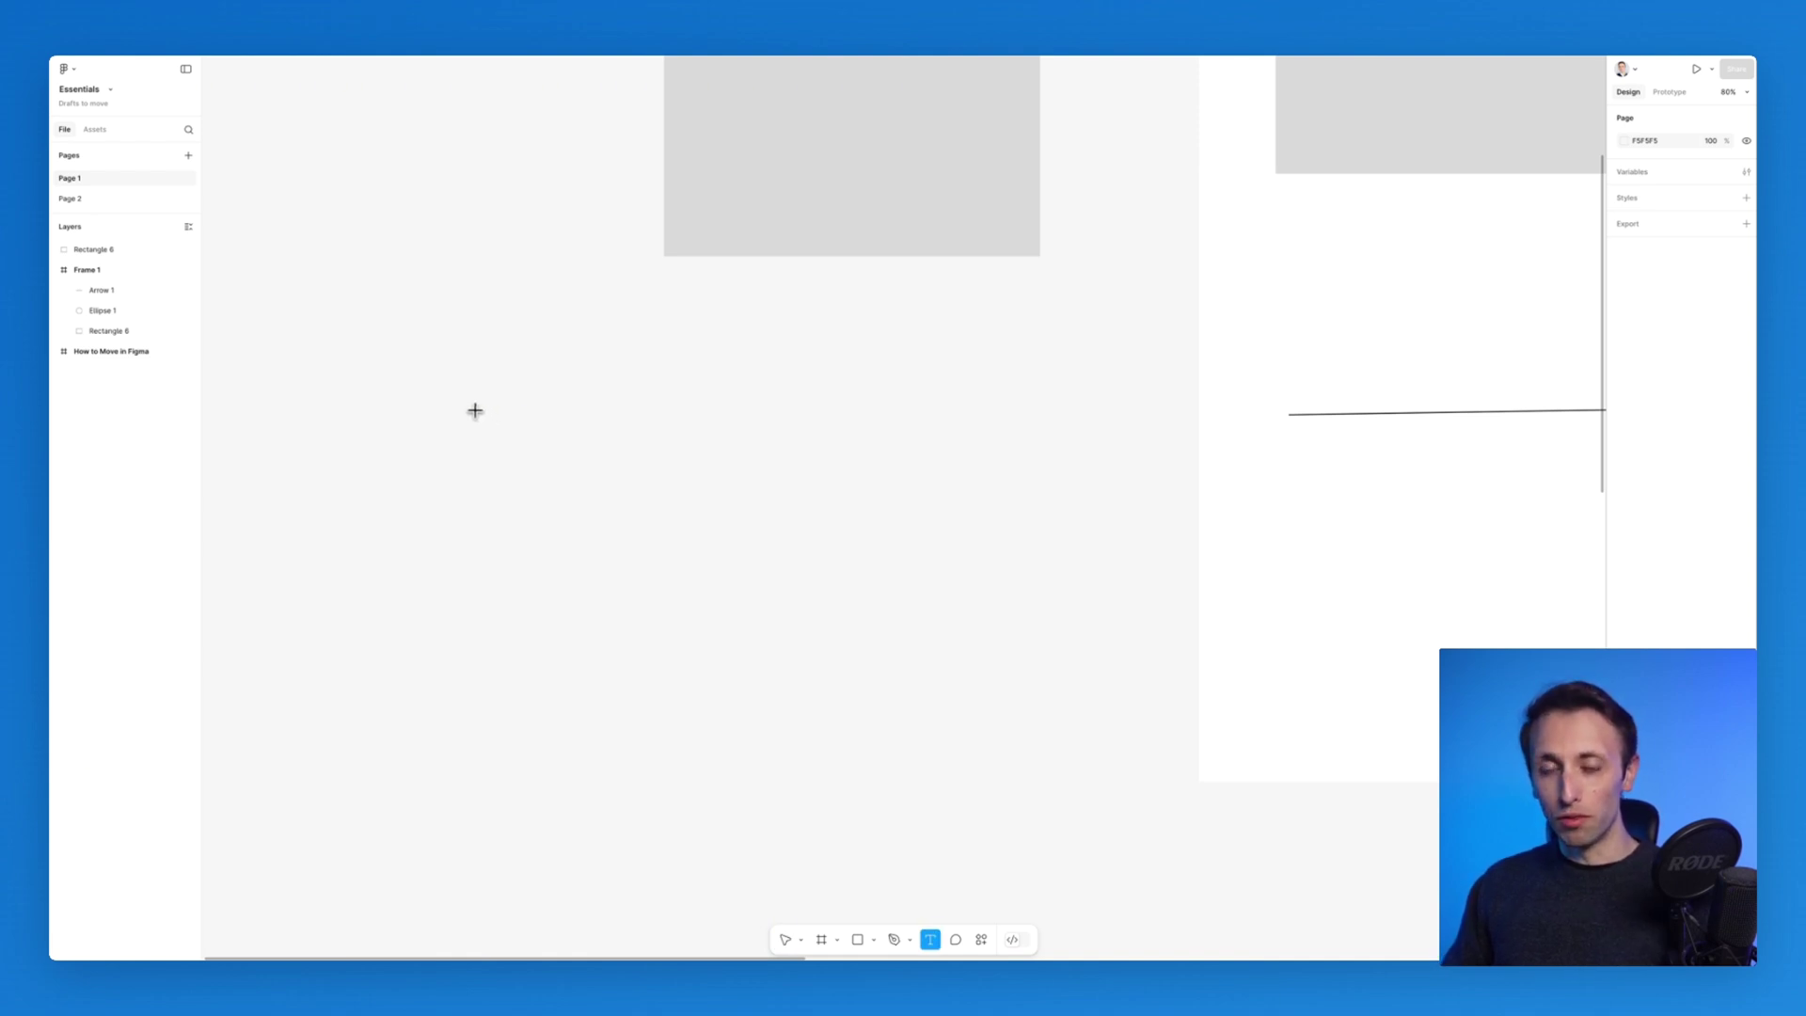
pyautogui.moveTo(476, 411); pyautogui.dragTo(946, 673)
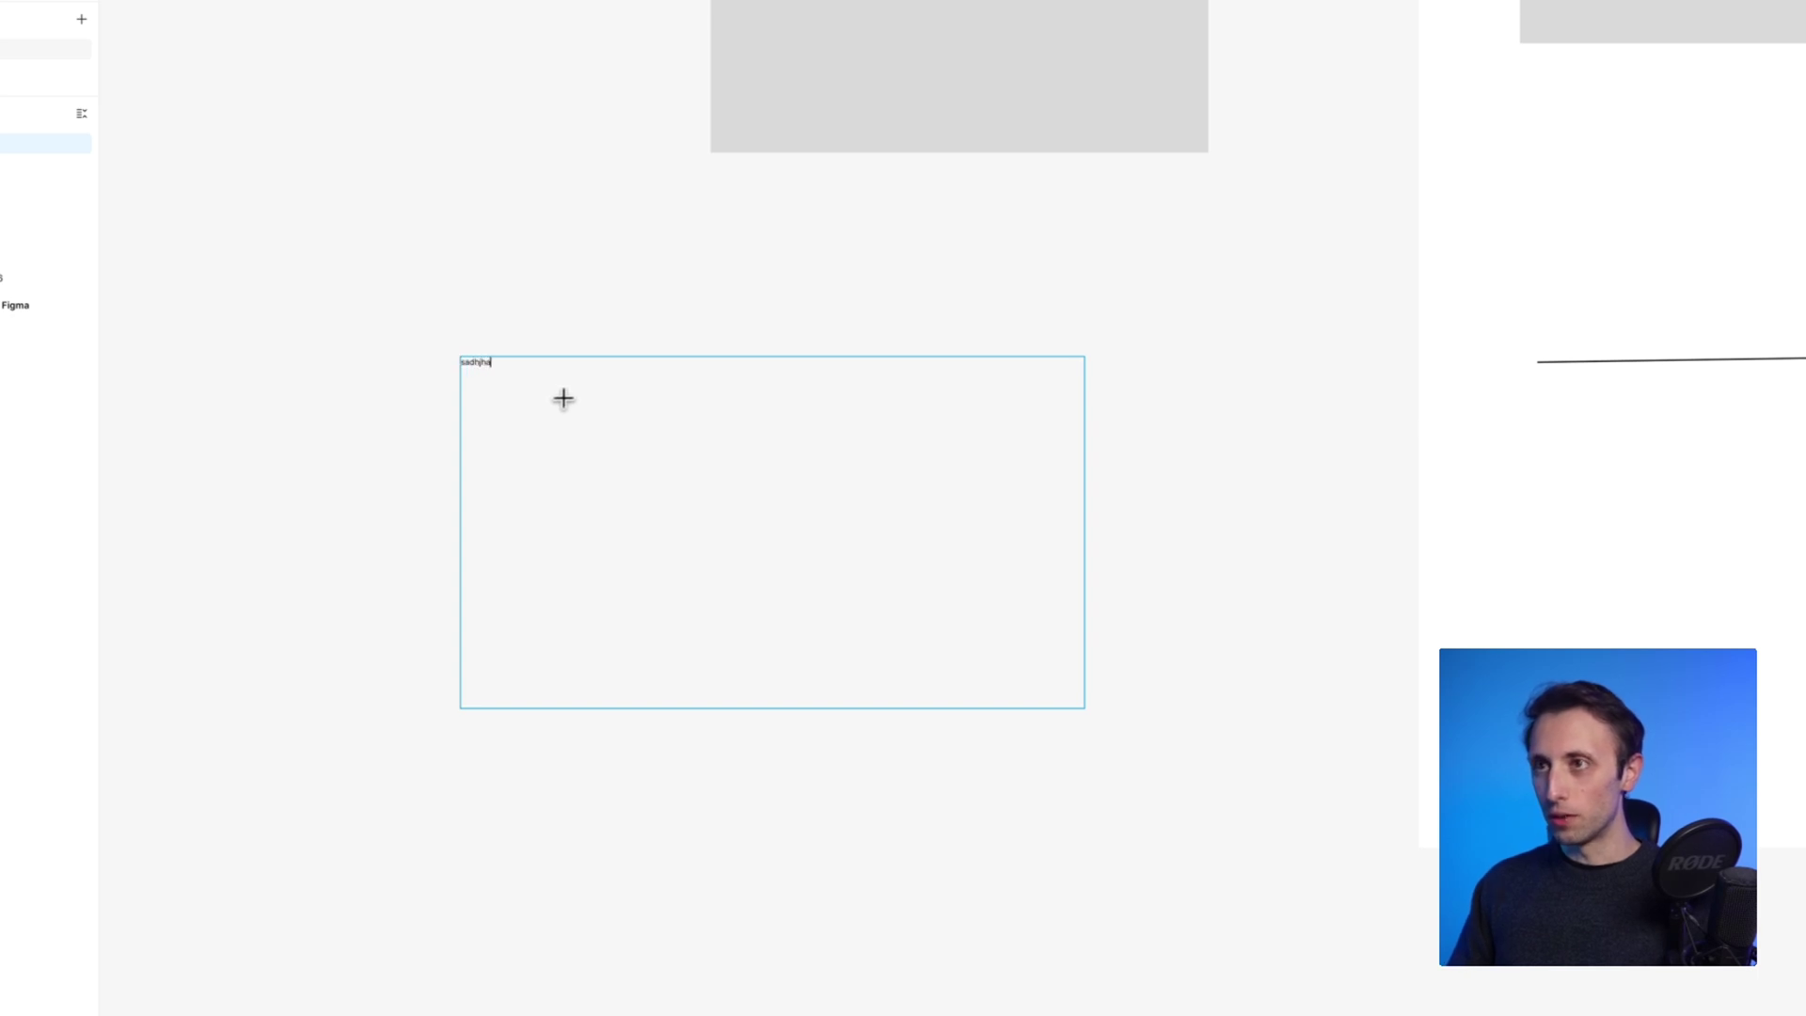
pyautogui.write('sadhjhasdjhs')
pyautogui.press('Escape')
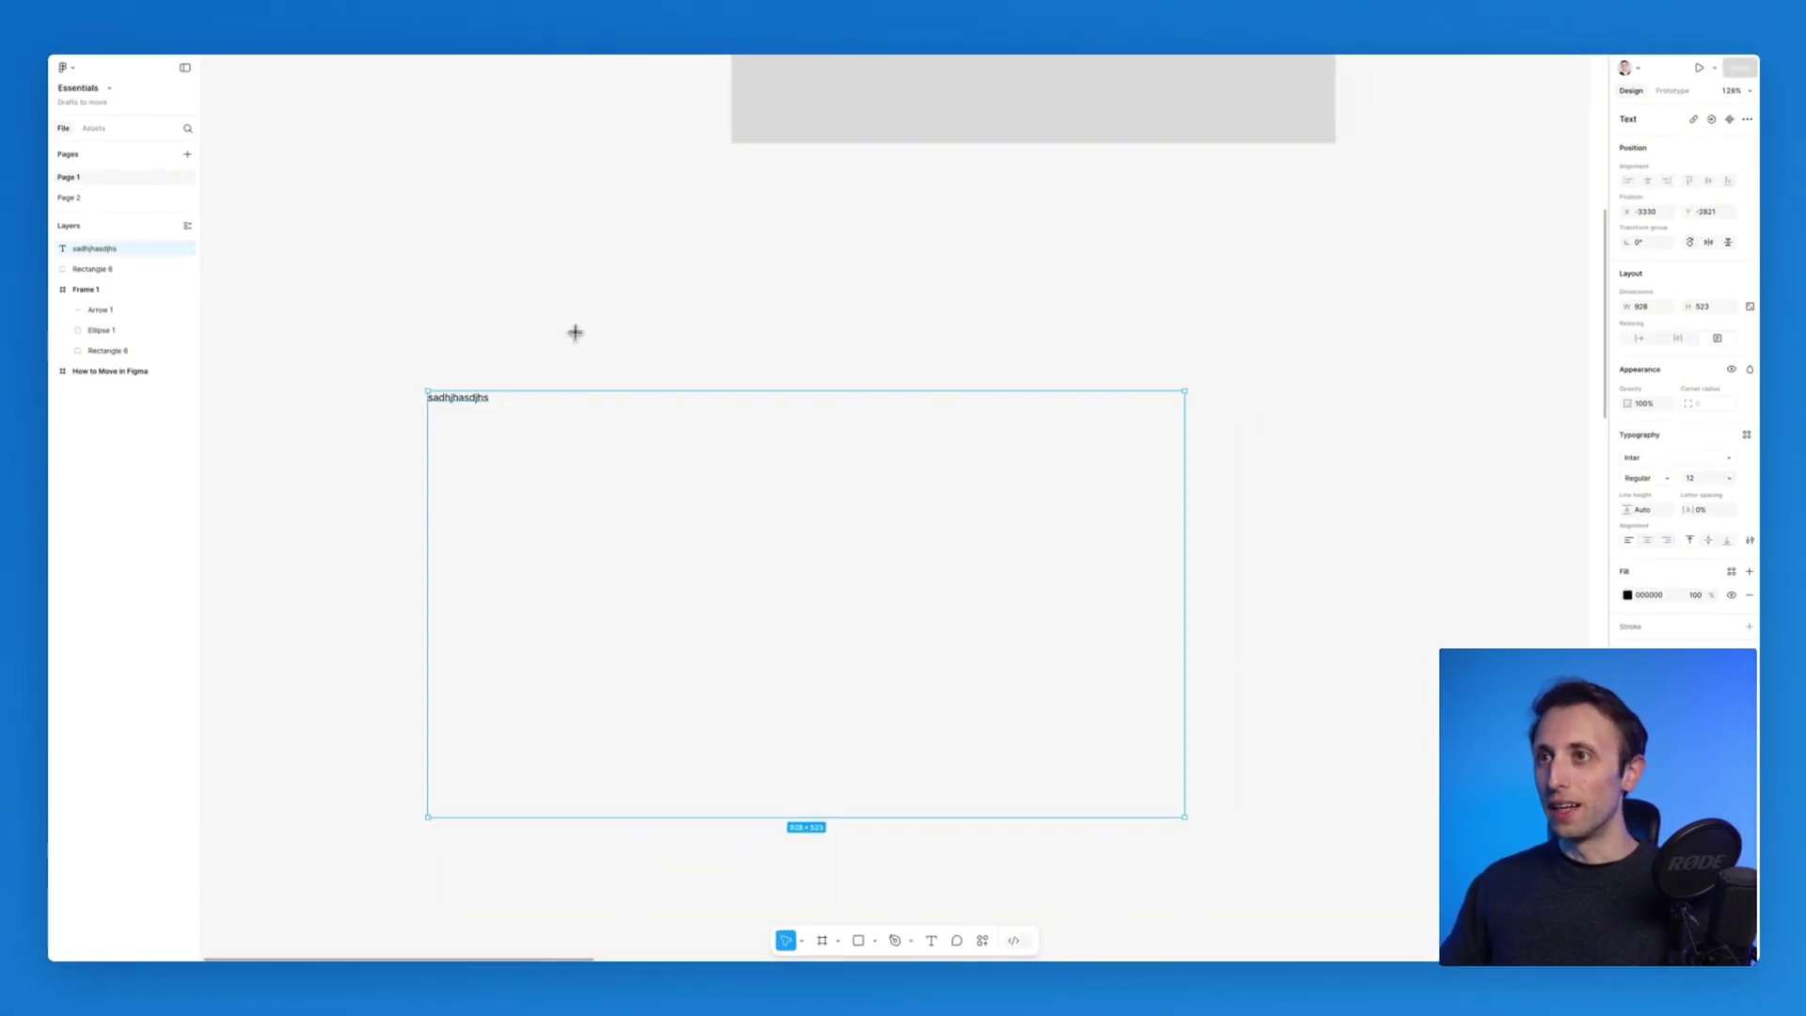
pyautogui.press('BackSpace')
# Place an empty comment pin below the loose rectangle.
pyautogui.scroll(-5, 579, 318)
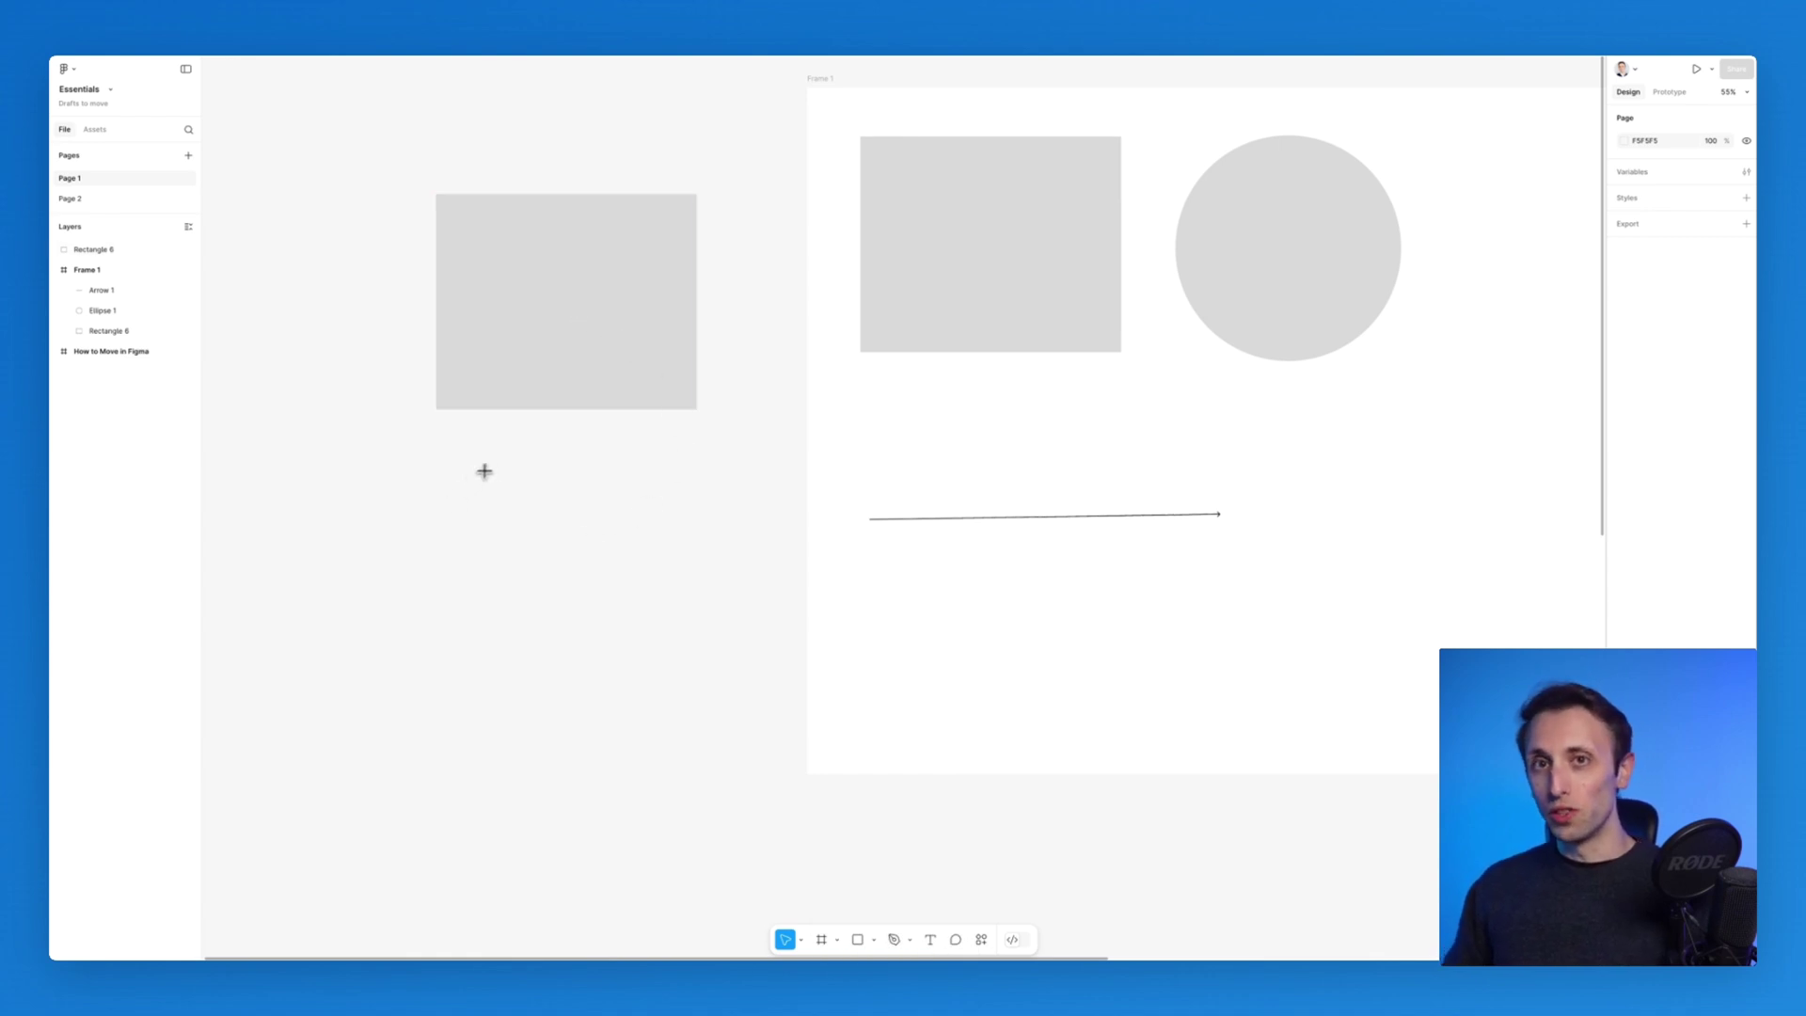
pyautogui.press('c')
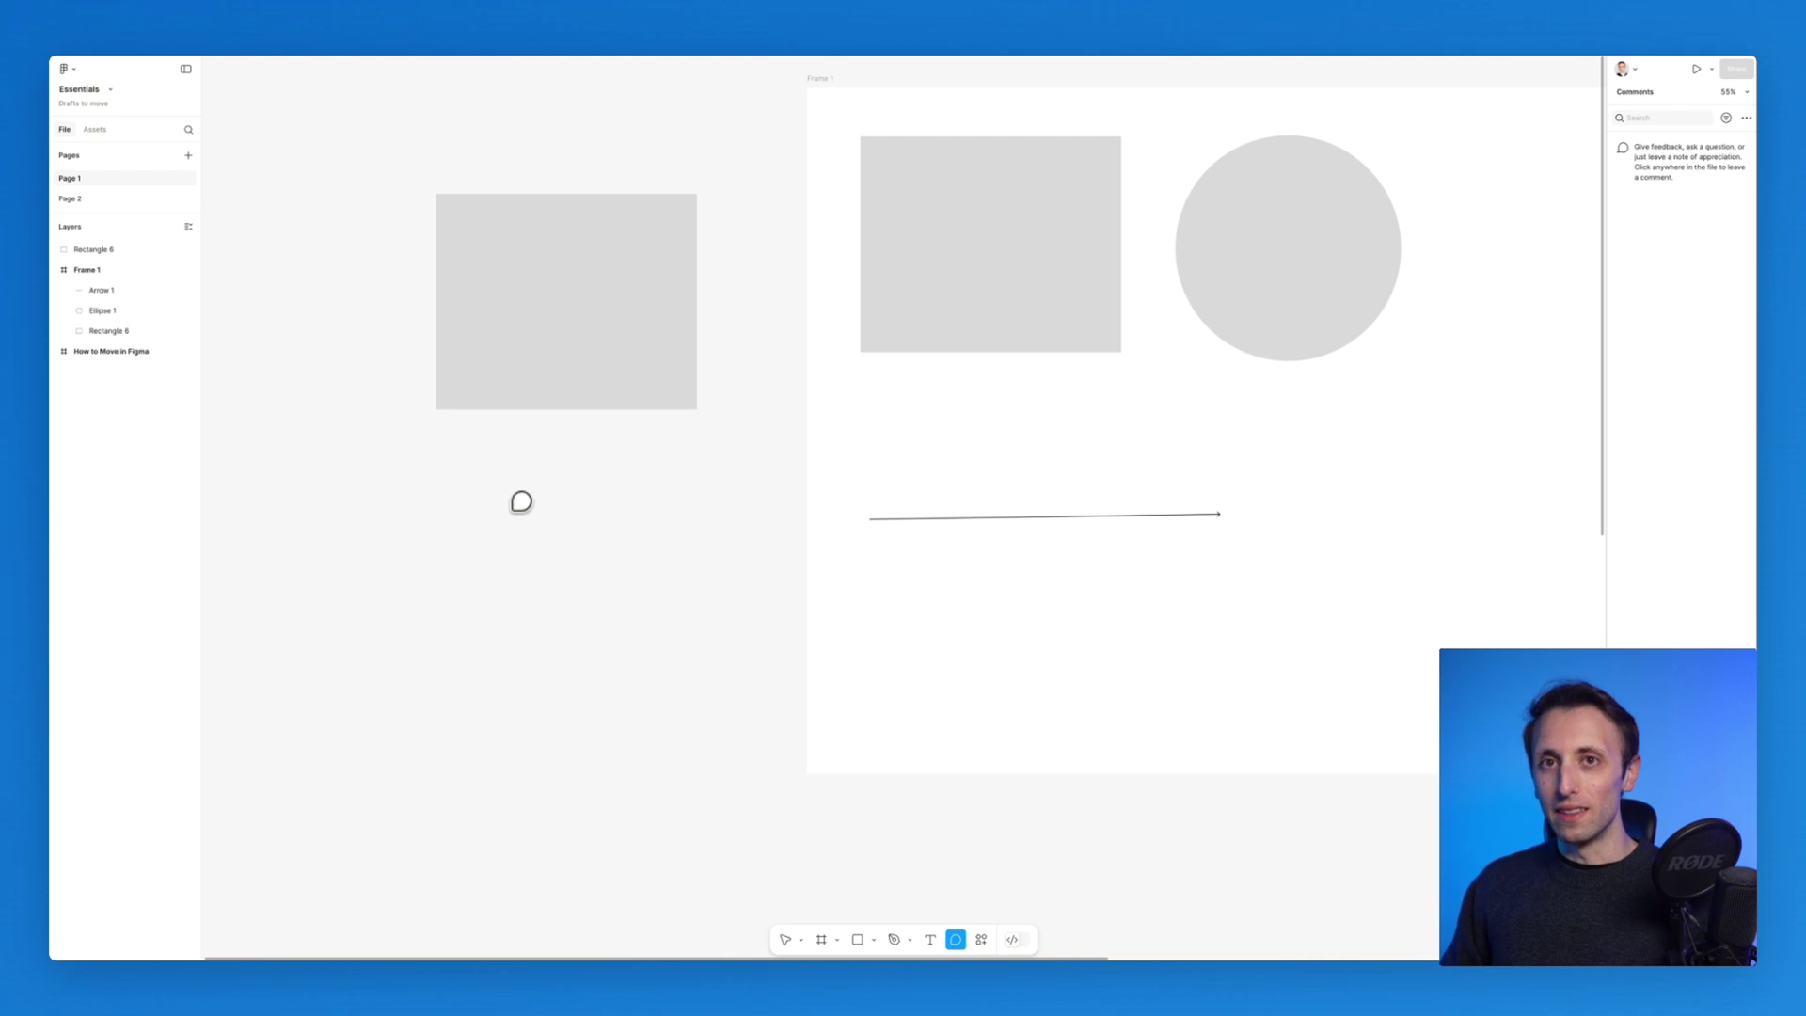
pyautogui.click(514, 510)
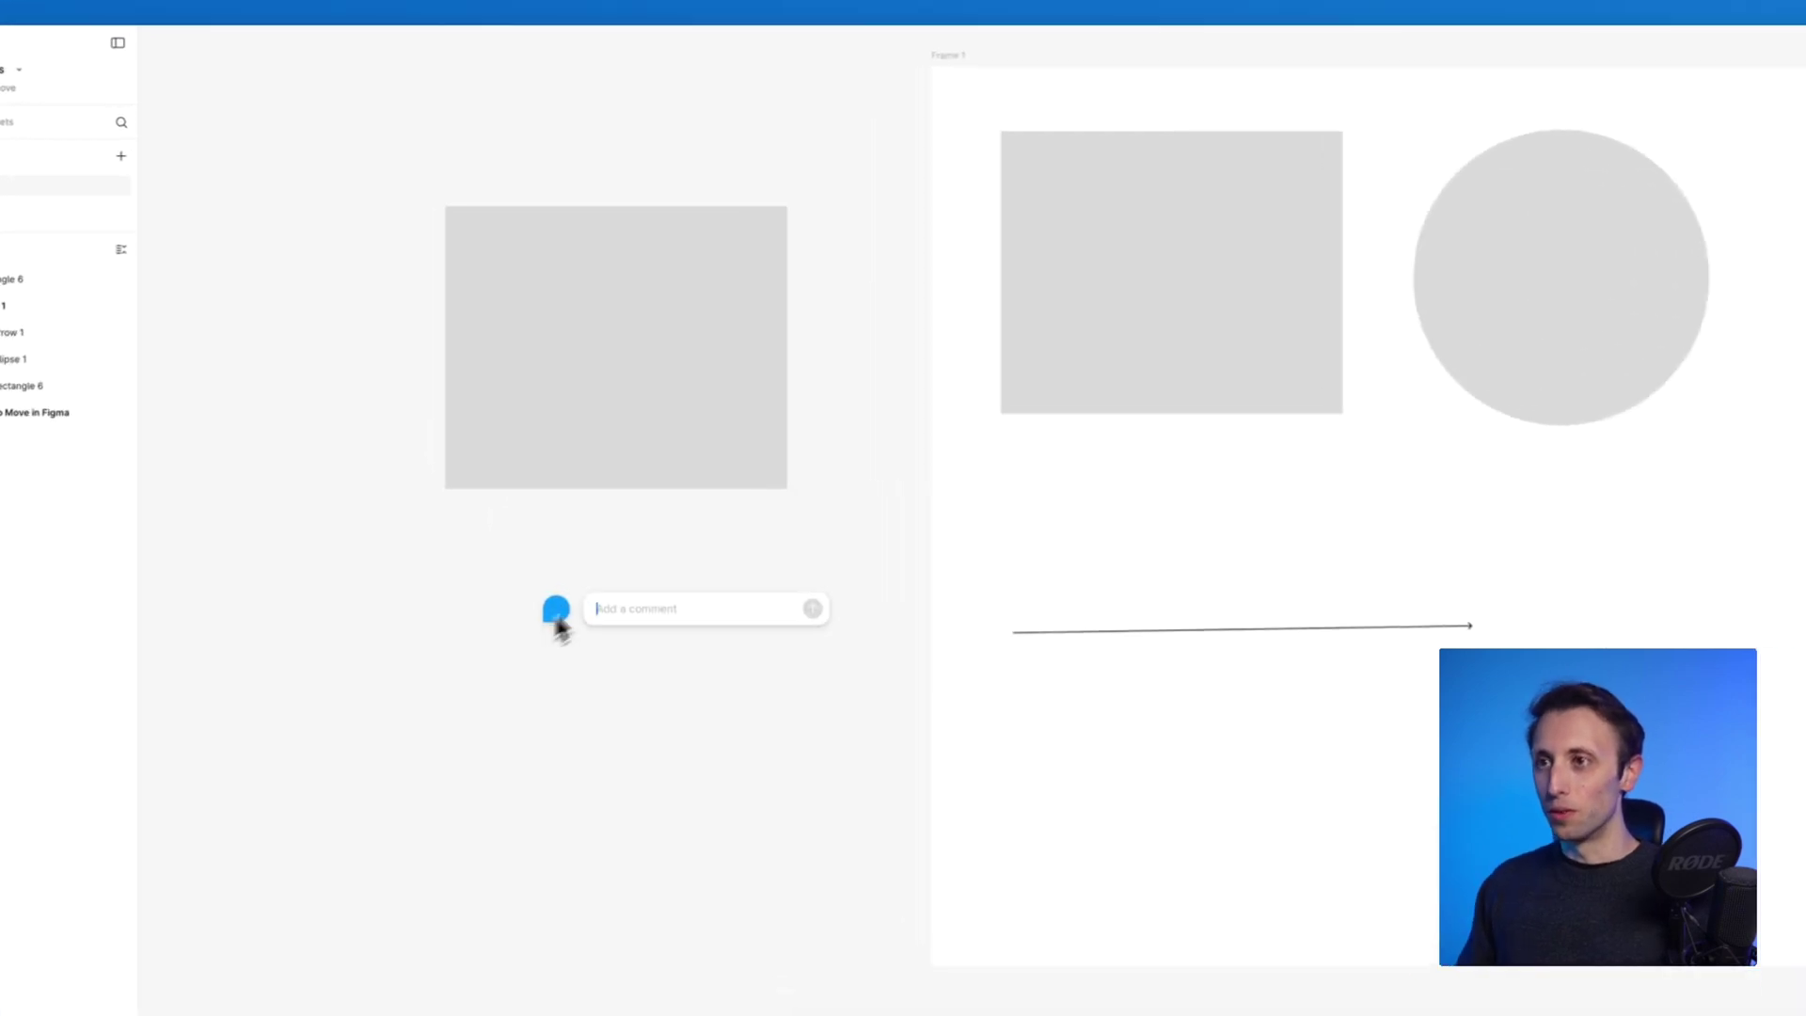
# Discard the empty comment and delete the loose rectangle outside the frame.
pyautogui.press('Escape')
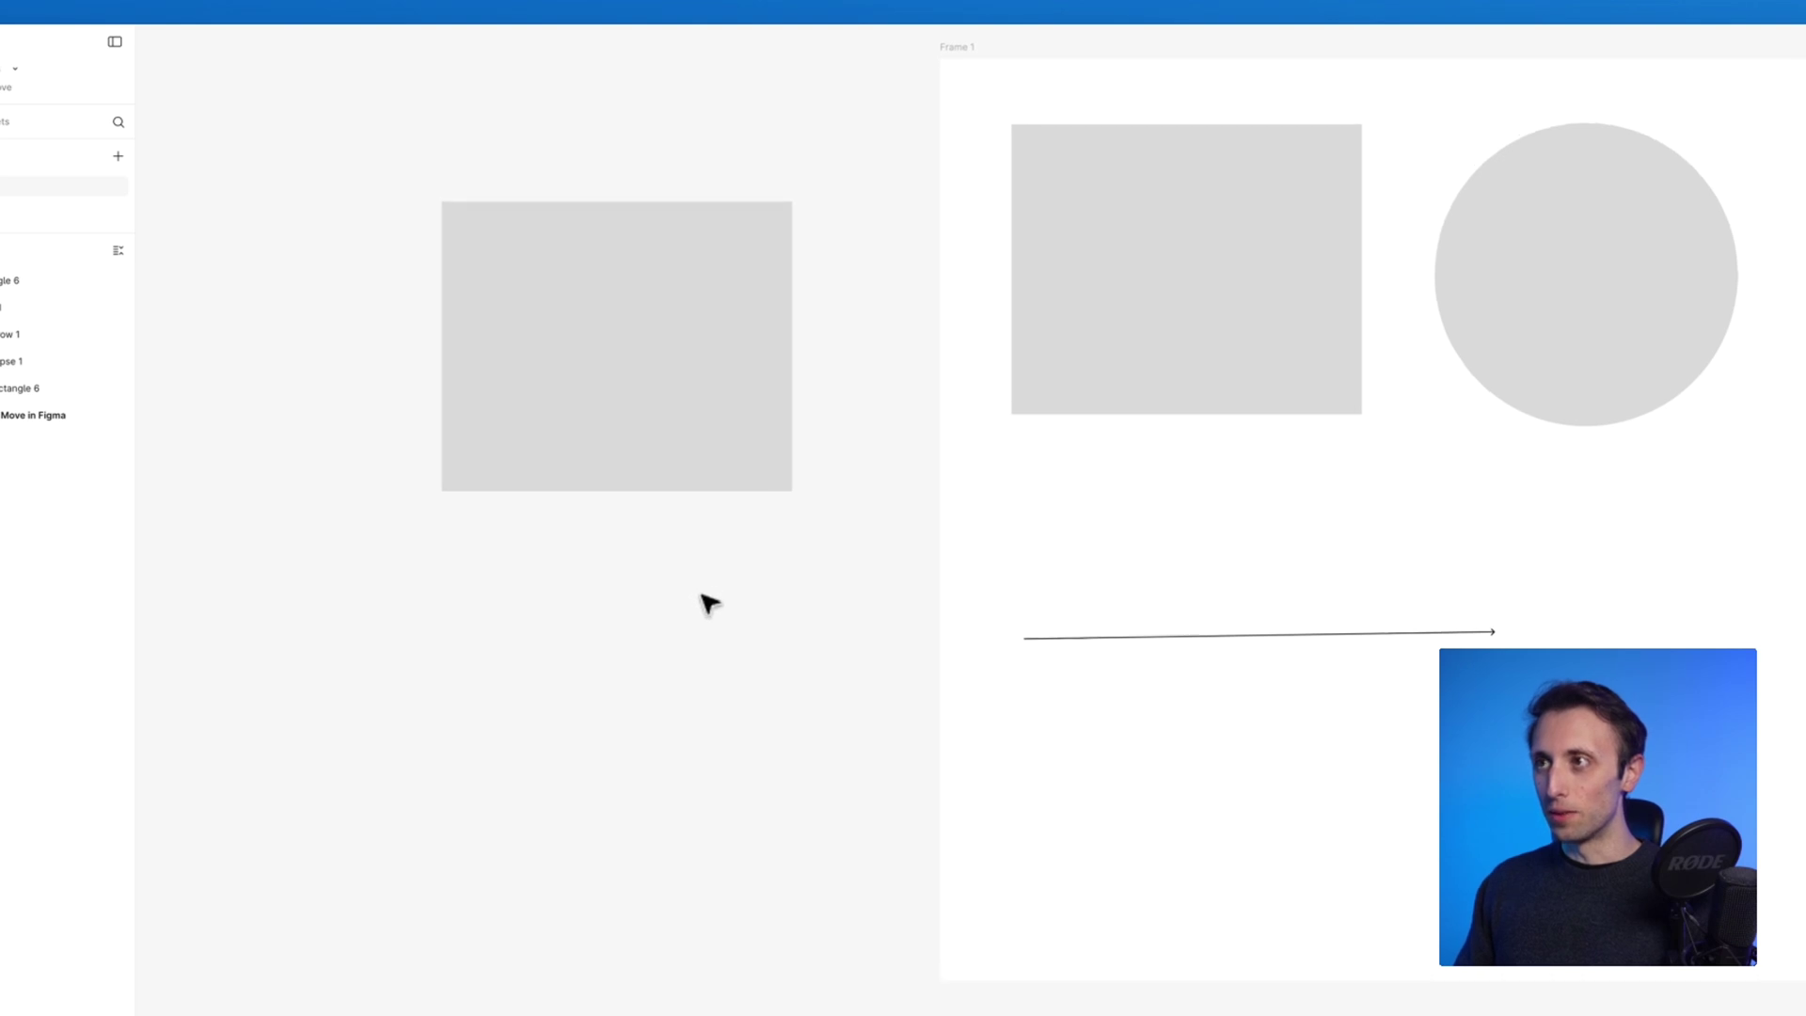
pyautogui.scroll(-2, 705, 605)
pyautogui.click(645, 455)
pyautogui.press('BackSpace')
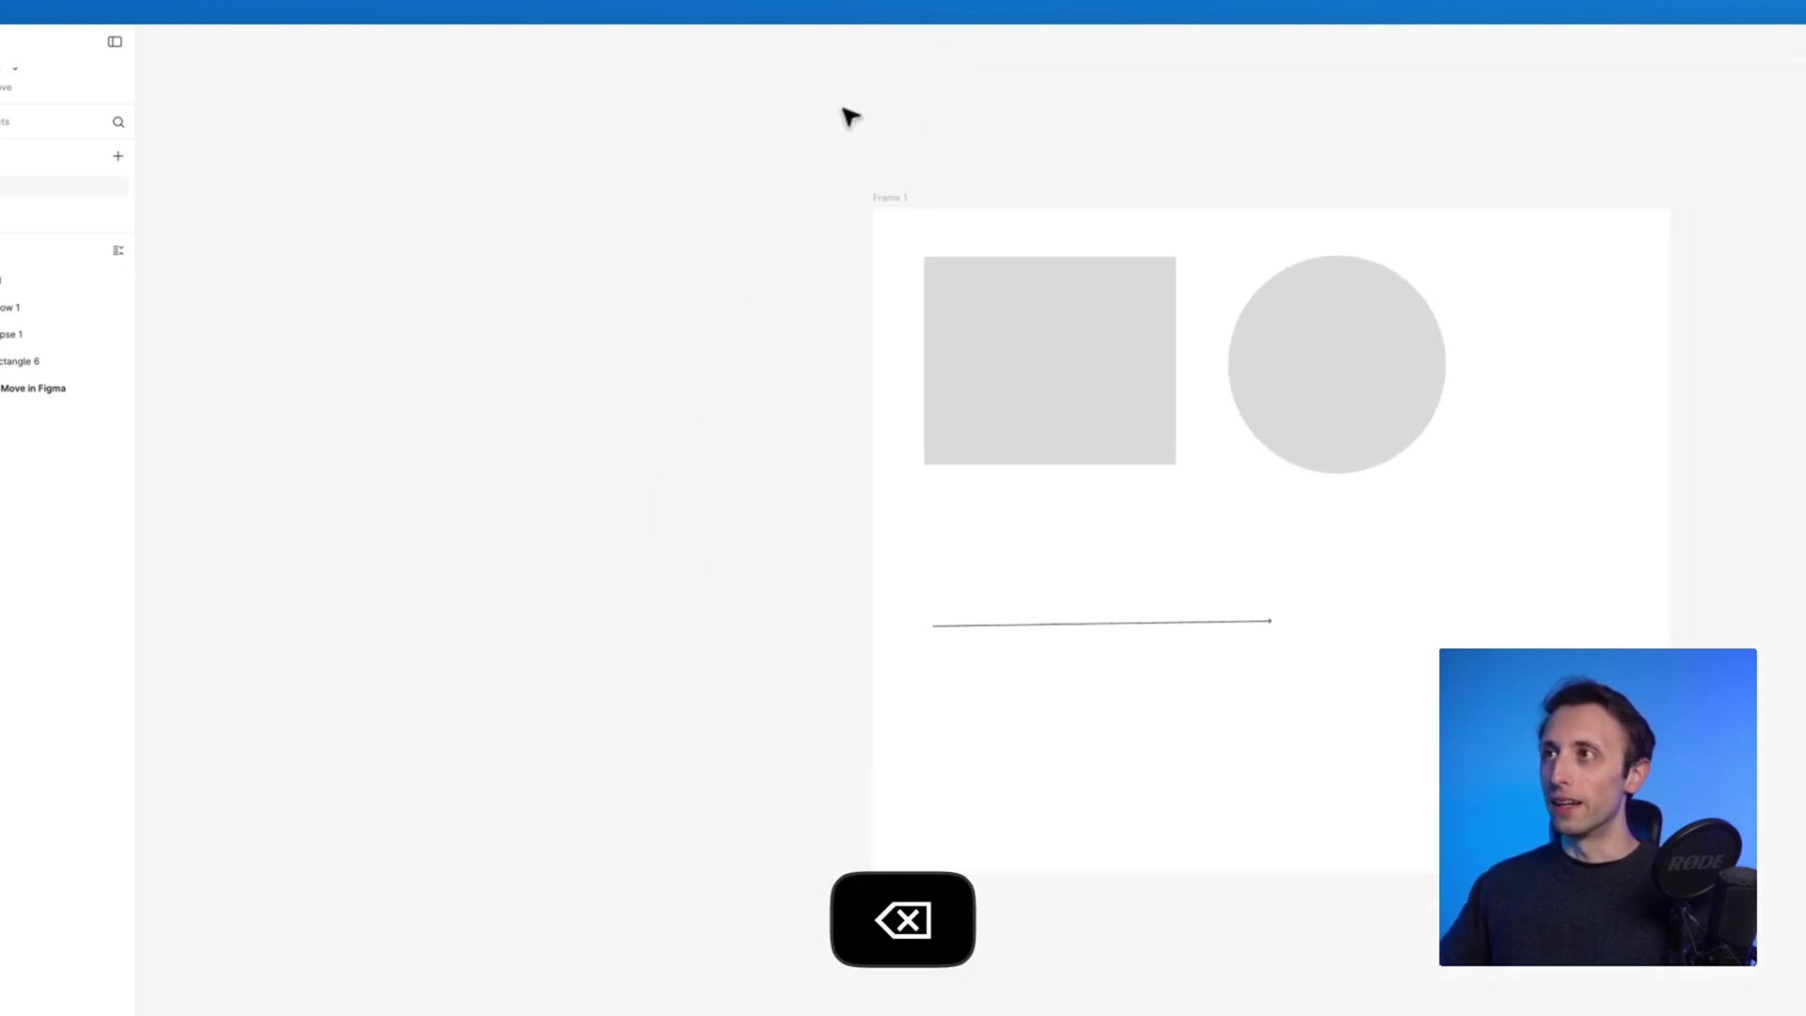
# Select Frame 1 as a whole by its title.
pyautogui.hscroll(2, 863, 110)
pyautogui.scroll(1, 862, 110)
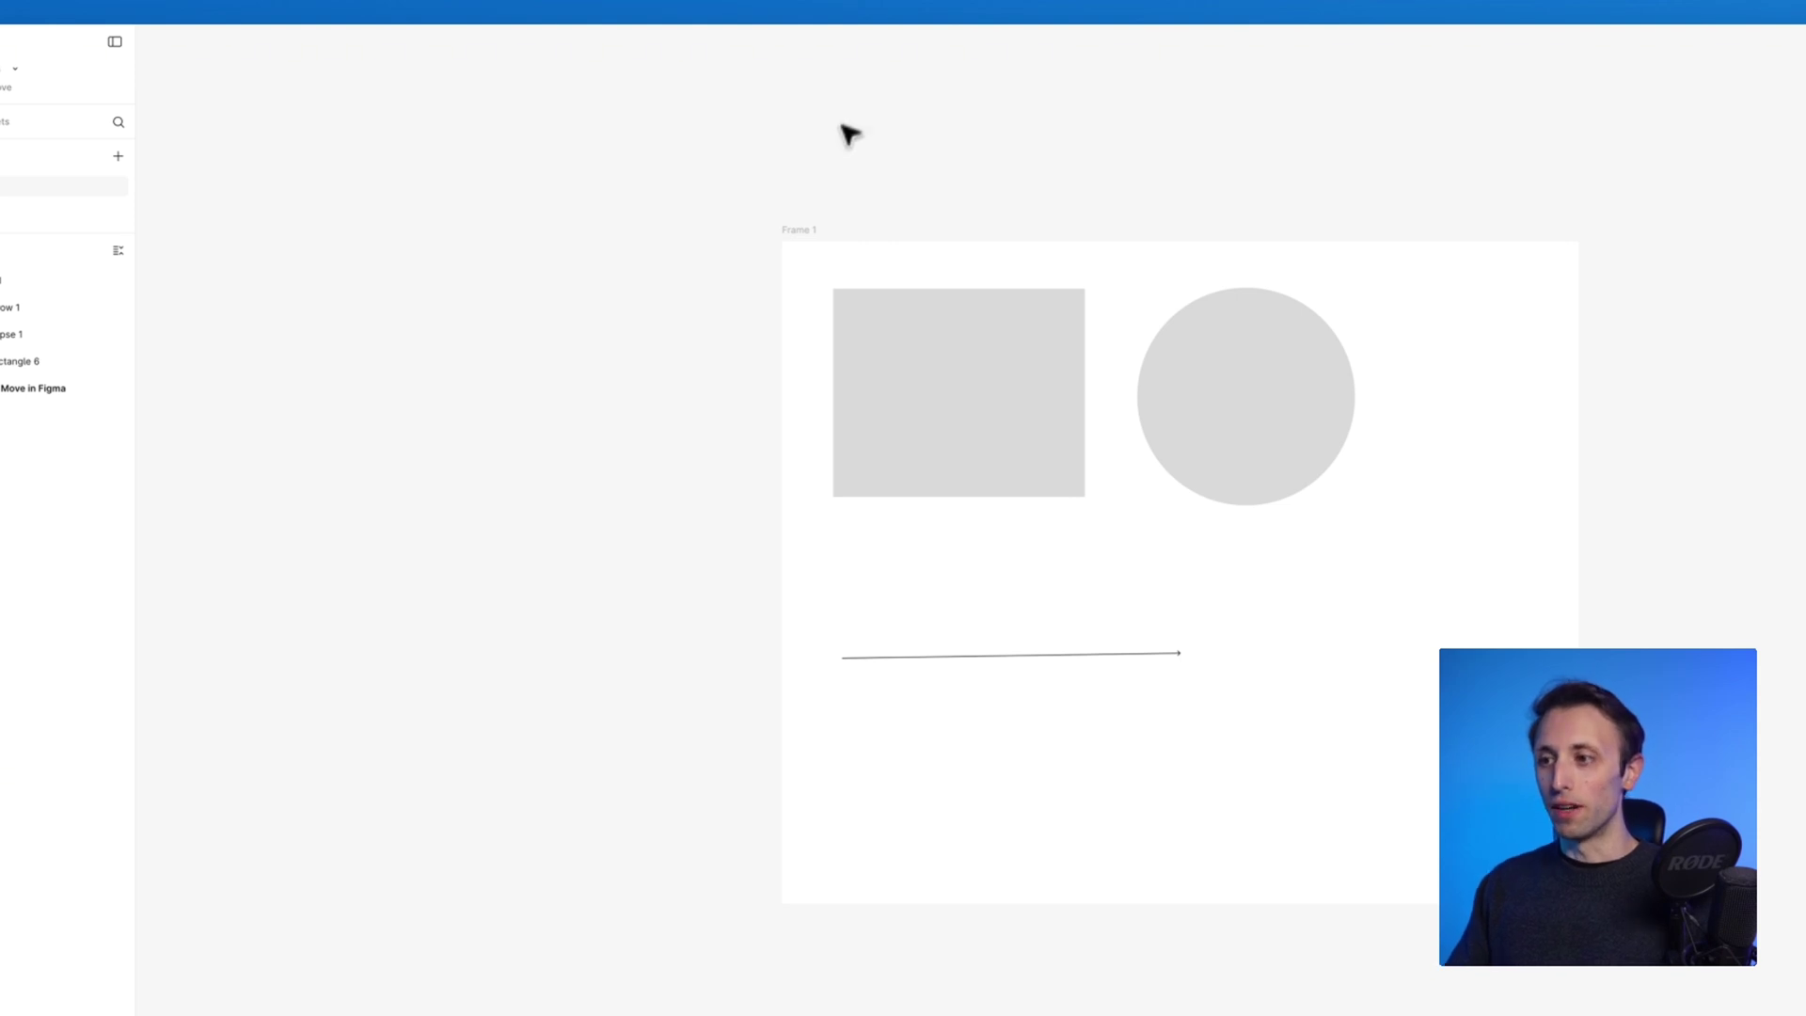
pyautogui.click(831, 249)
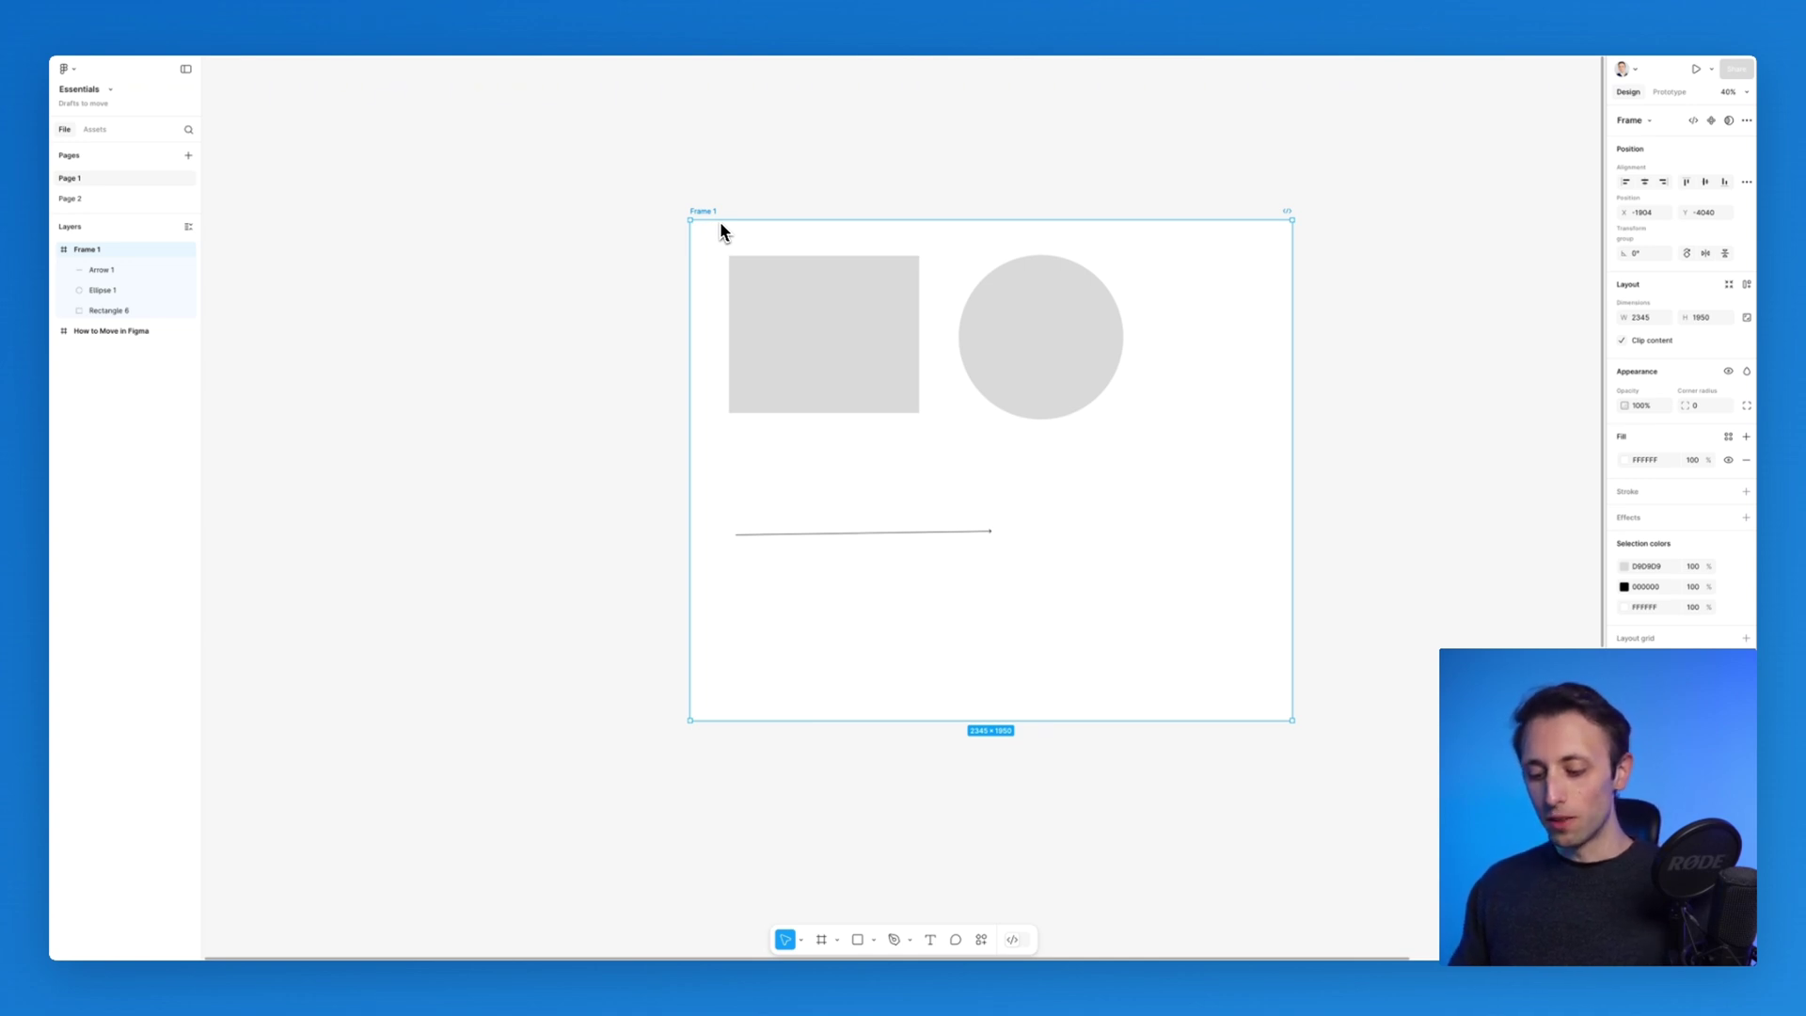
pyautogui.hotkey('shift', 's')
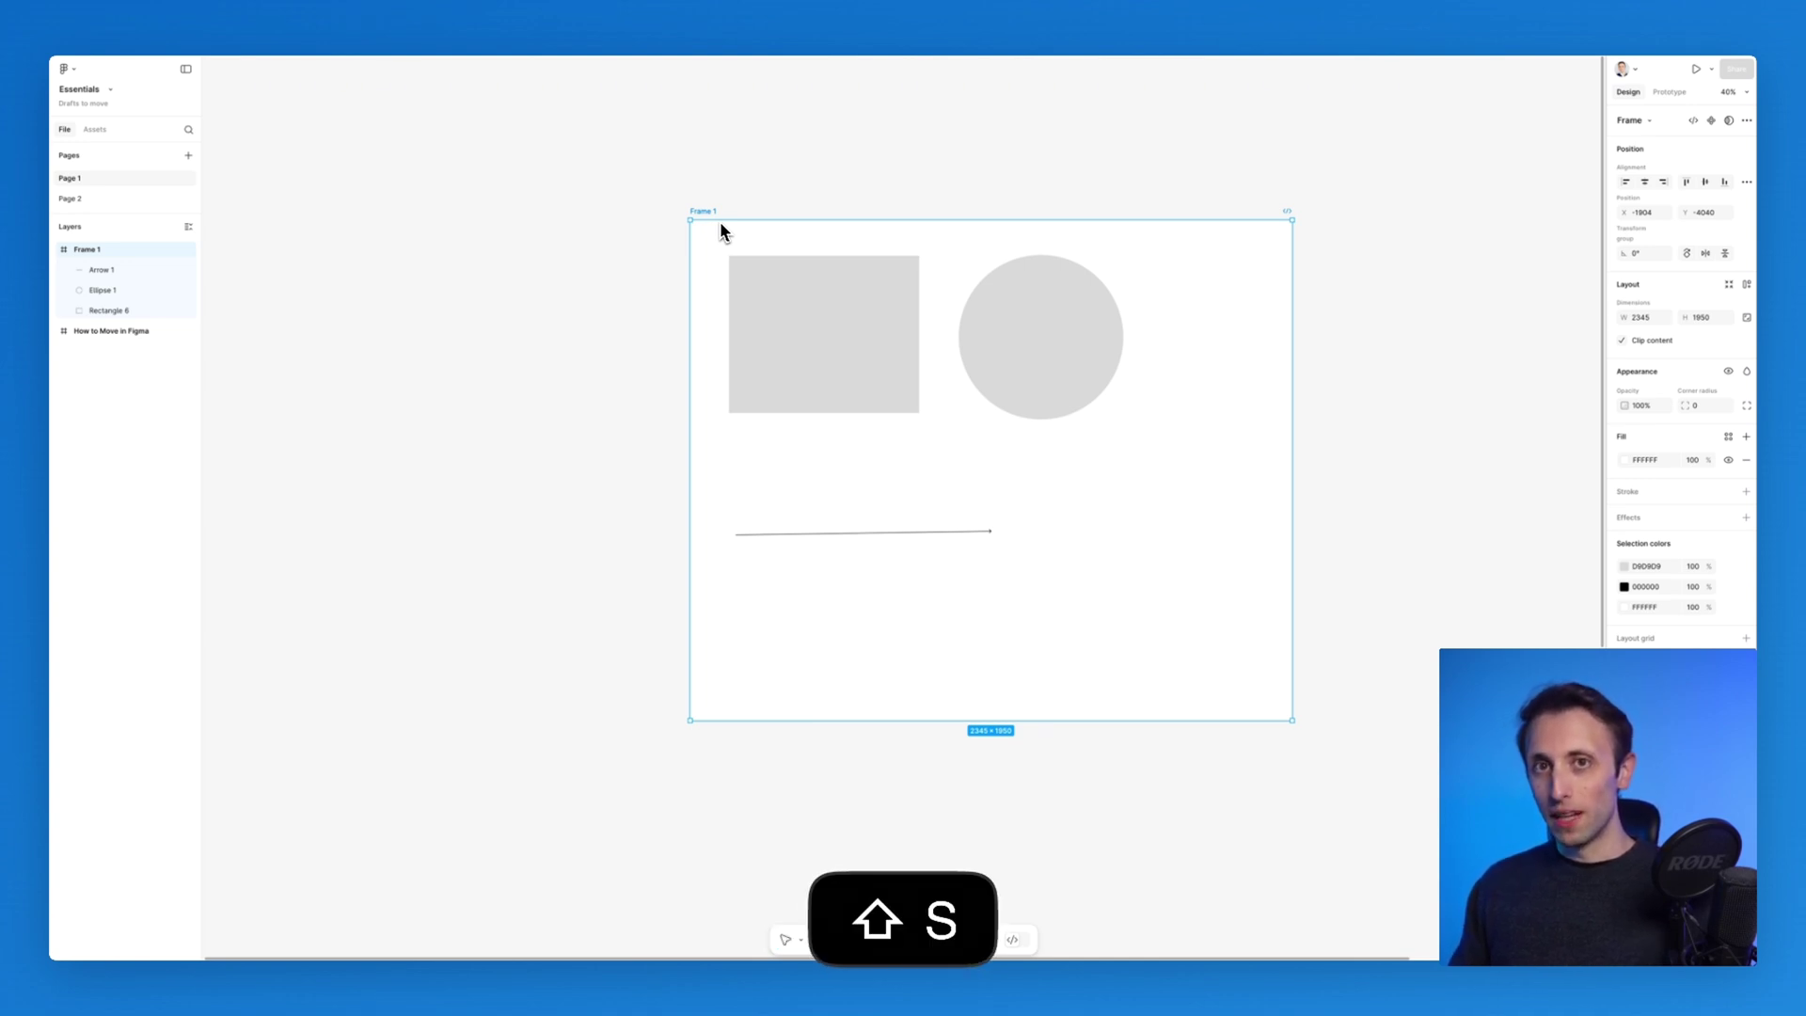
pyautogui.moveTo(607, 152); pyautogui.dragTo(1170, 701)
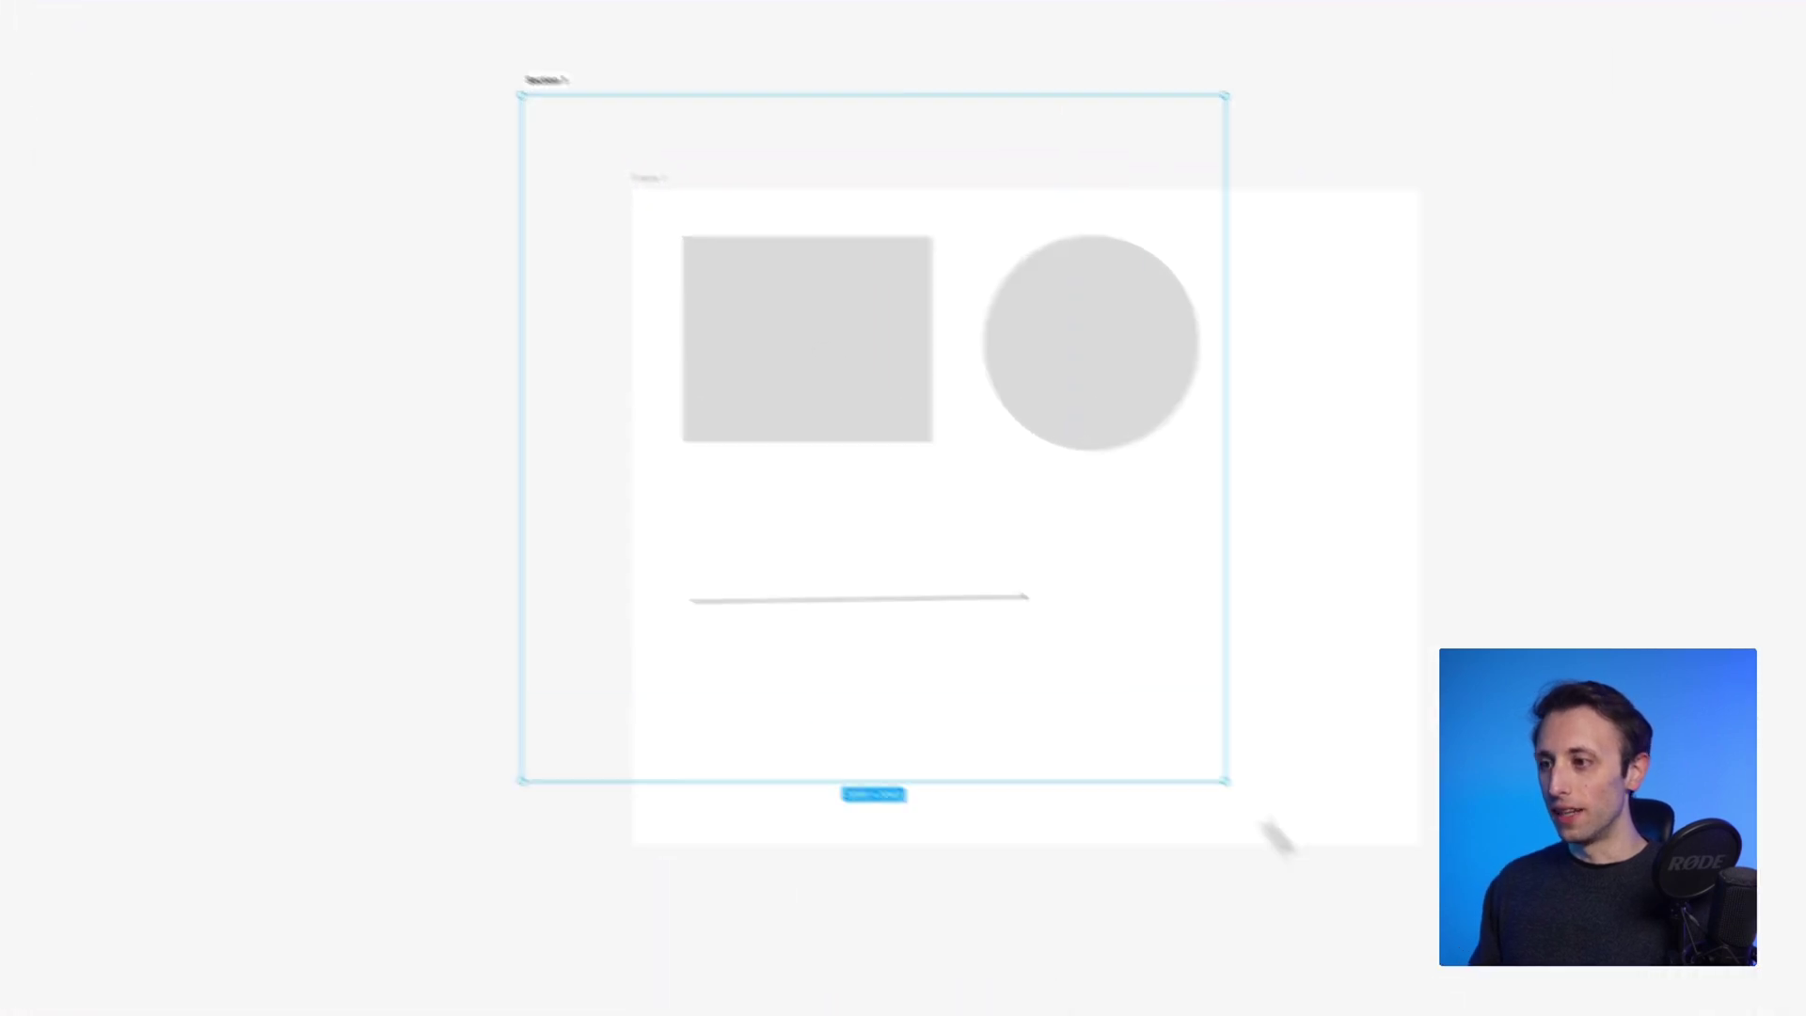
pyautogui.moveTo(1276, 836); pyautogui.dragTo(1407, 859)
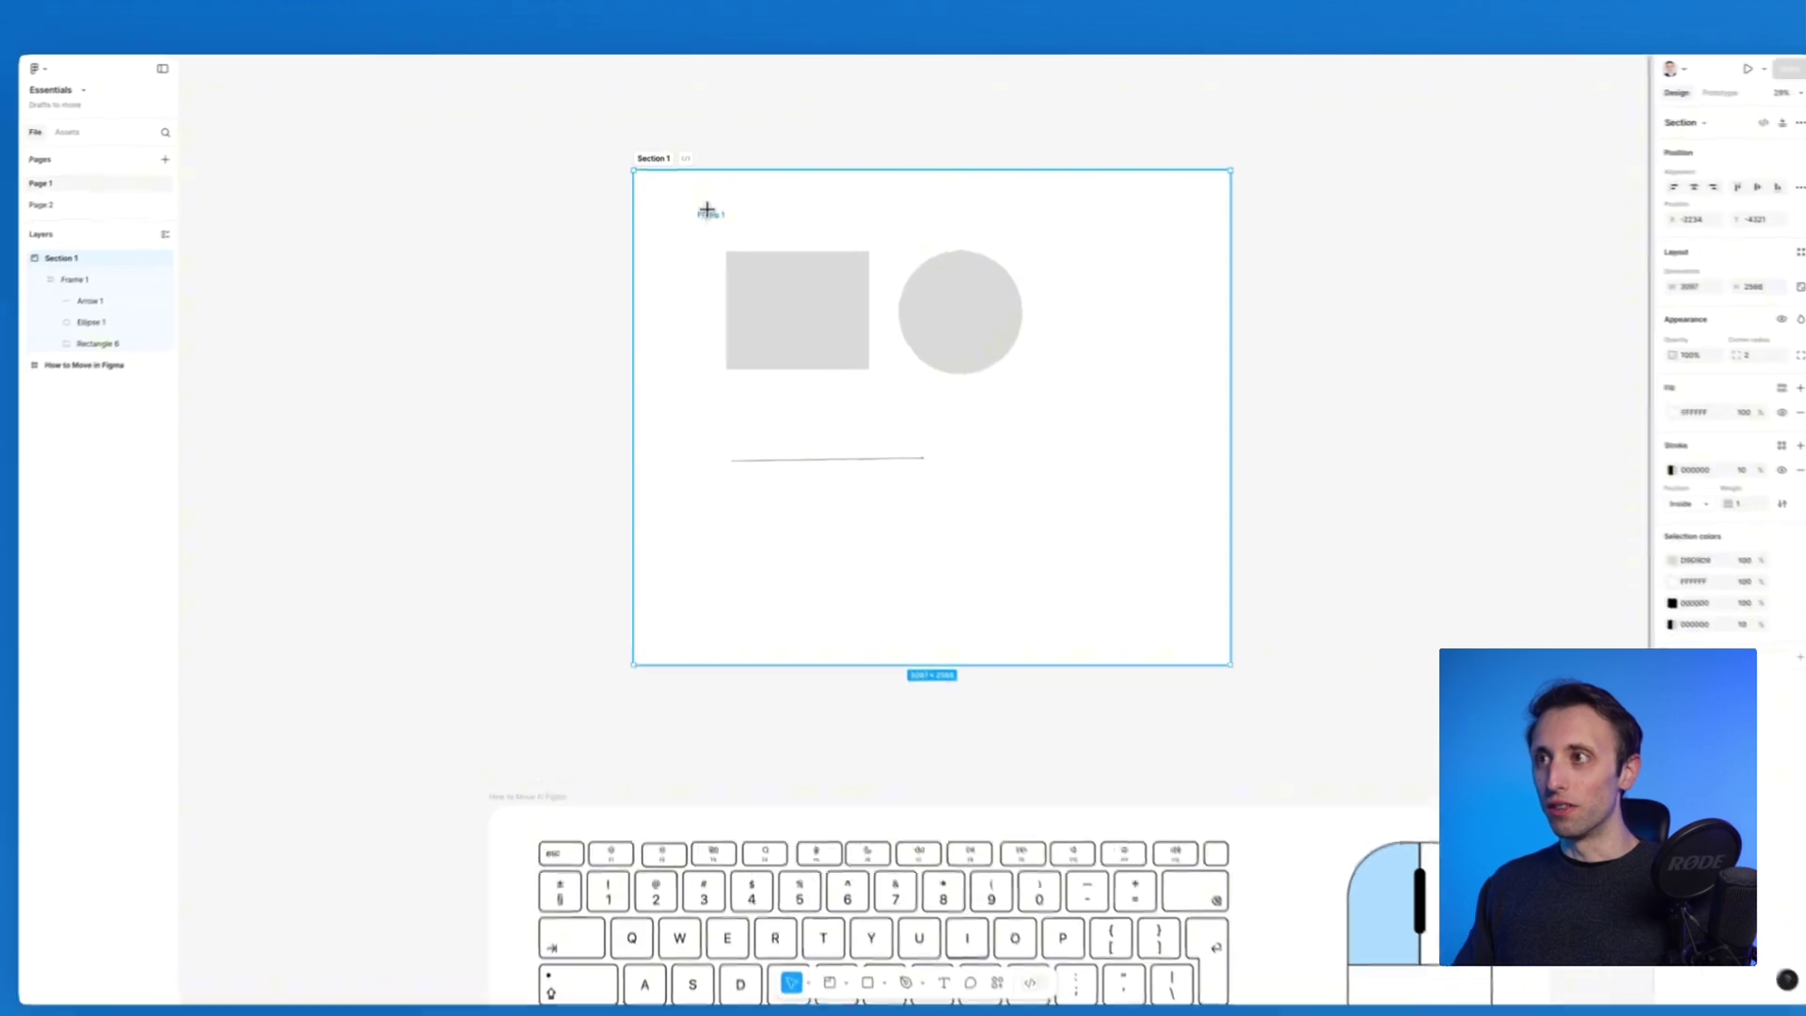
pyautogui.scroll(2, 826, 141)
pyautogui.hscroll(2, 826, 141)
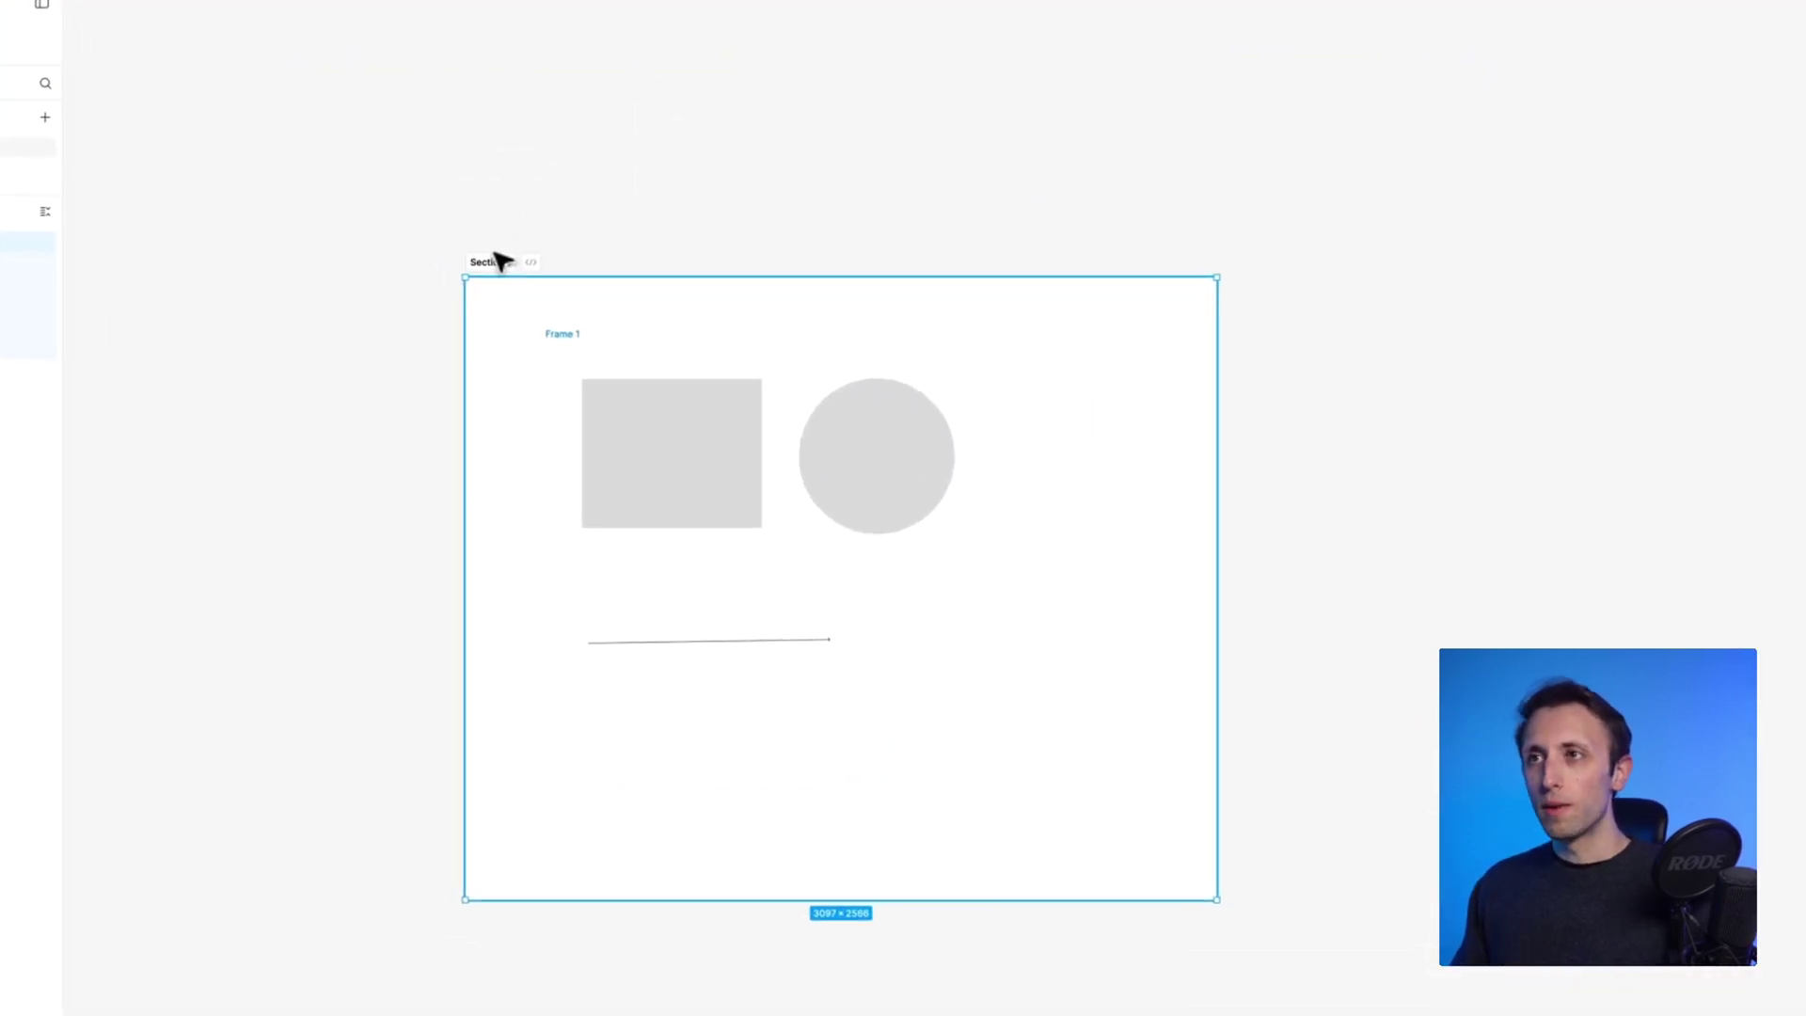
pyautogui.press('super+z')
pyautogui.press('super+z')
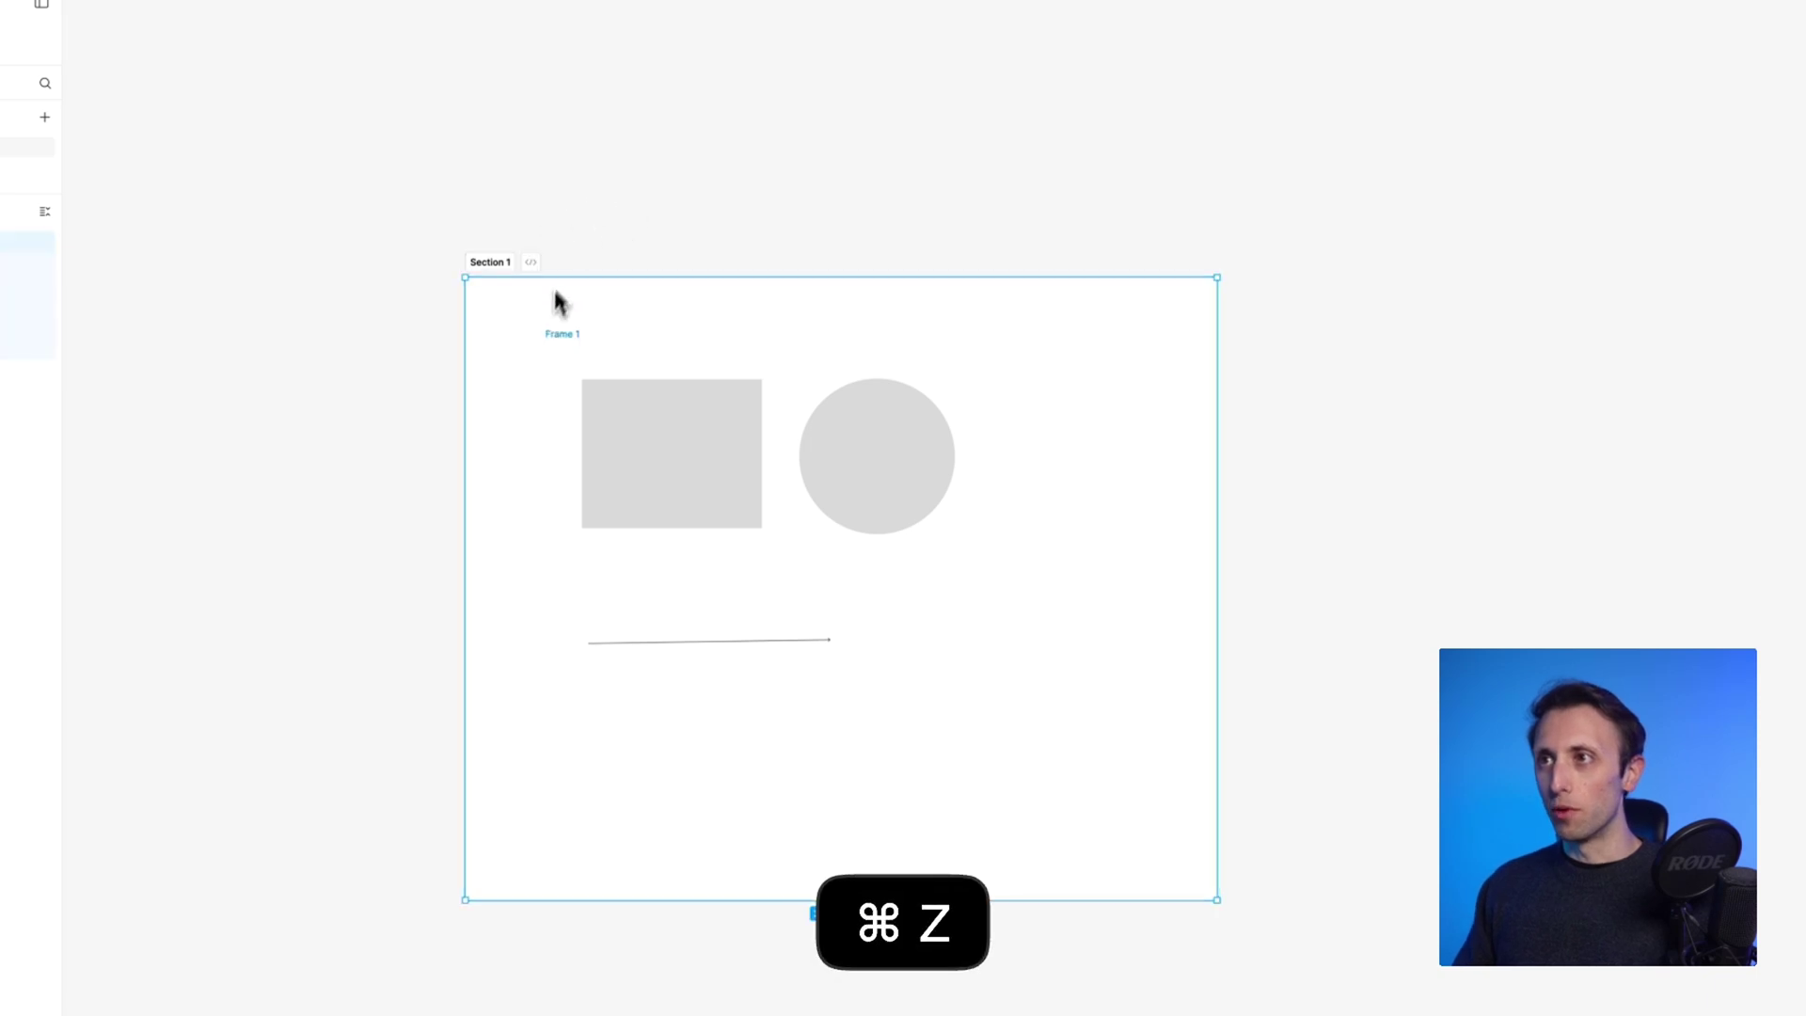
pyautogui.press('super+z')
pyautogui.scroll(2, 696, 311)
pyautogui.press('super+z')
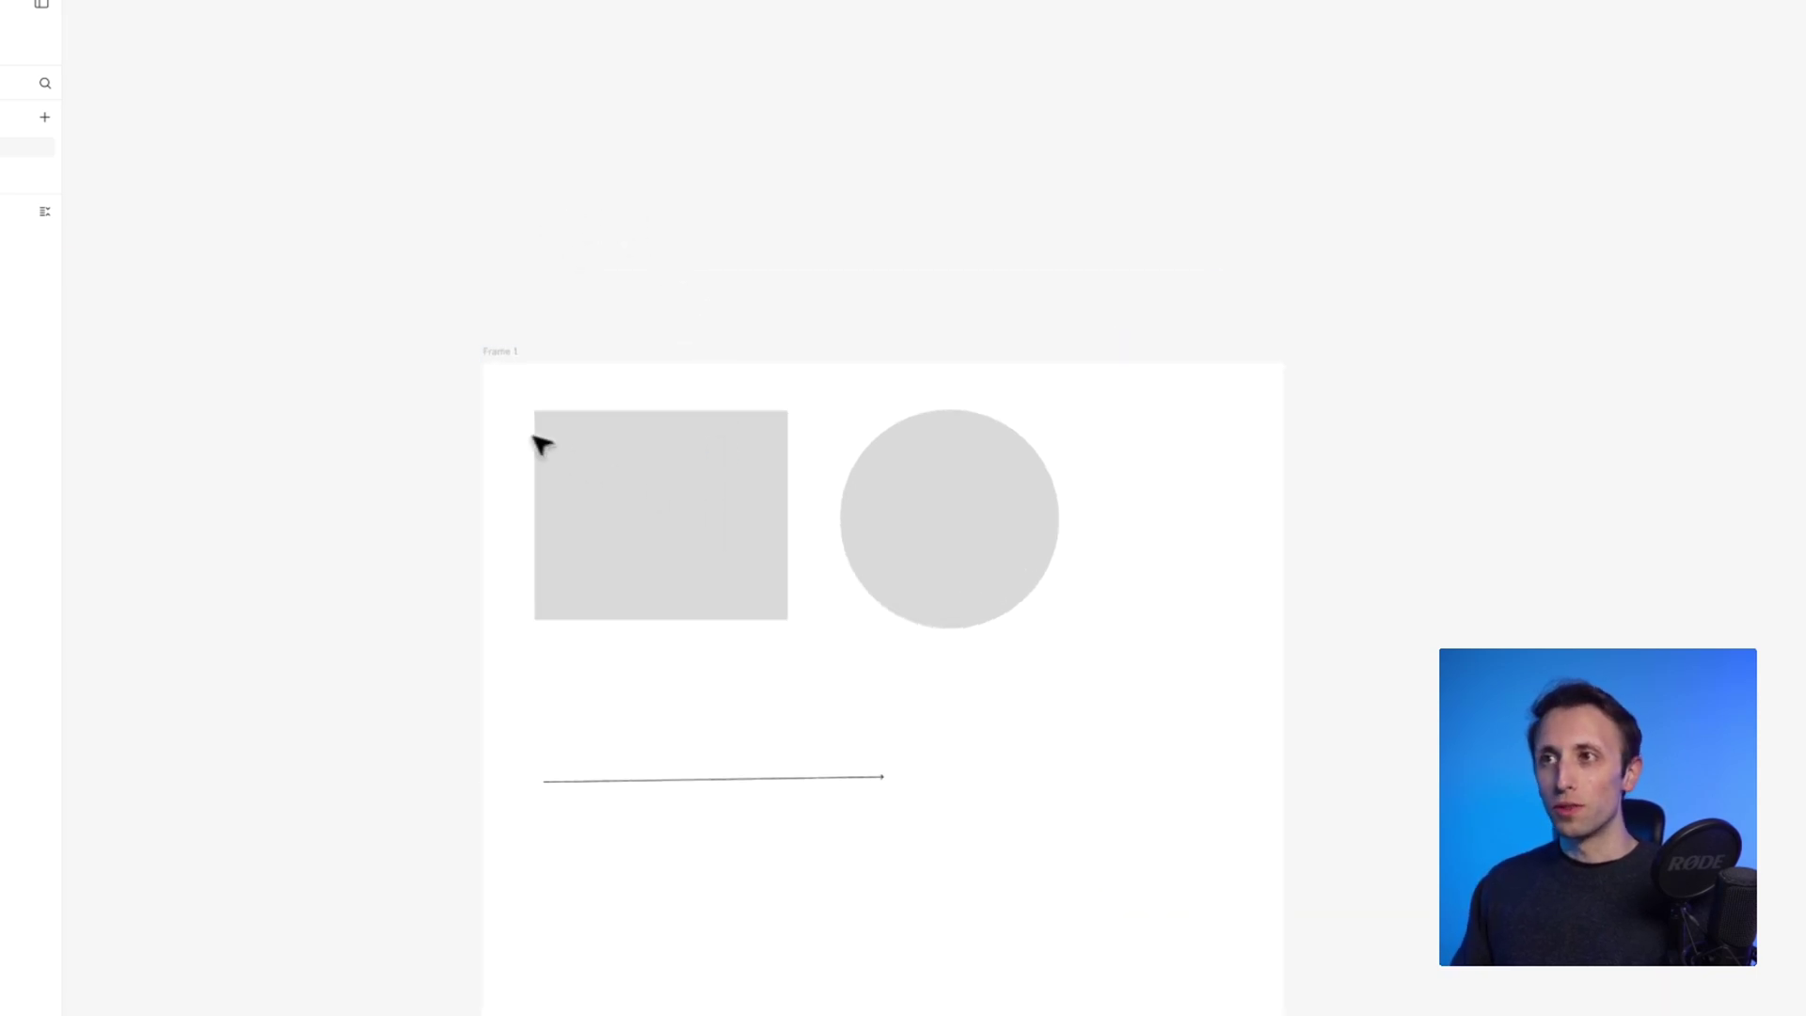
pyautogui.moveTo(516, 409); pyautogui.dragTo(1127, 659)
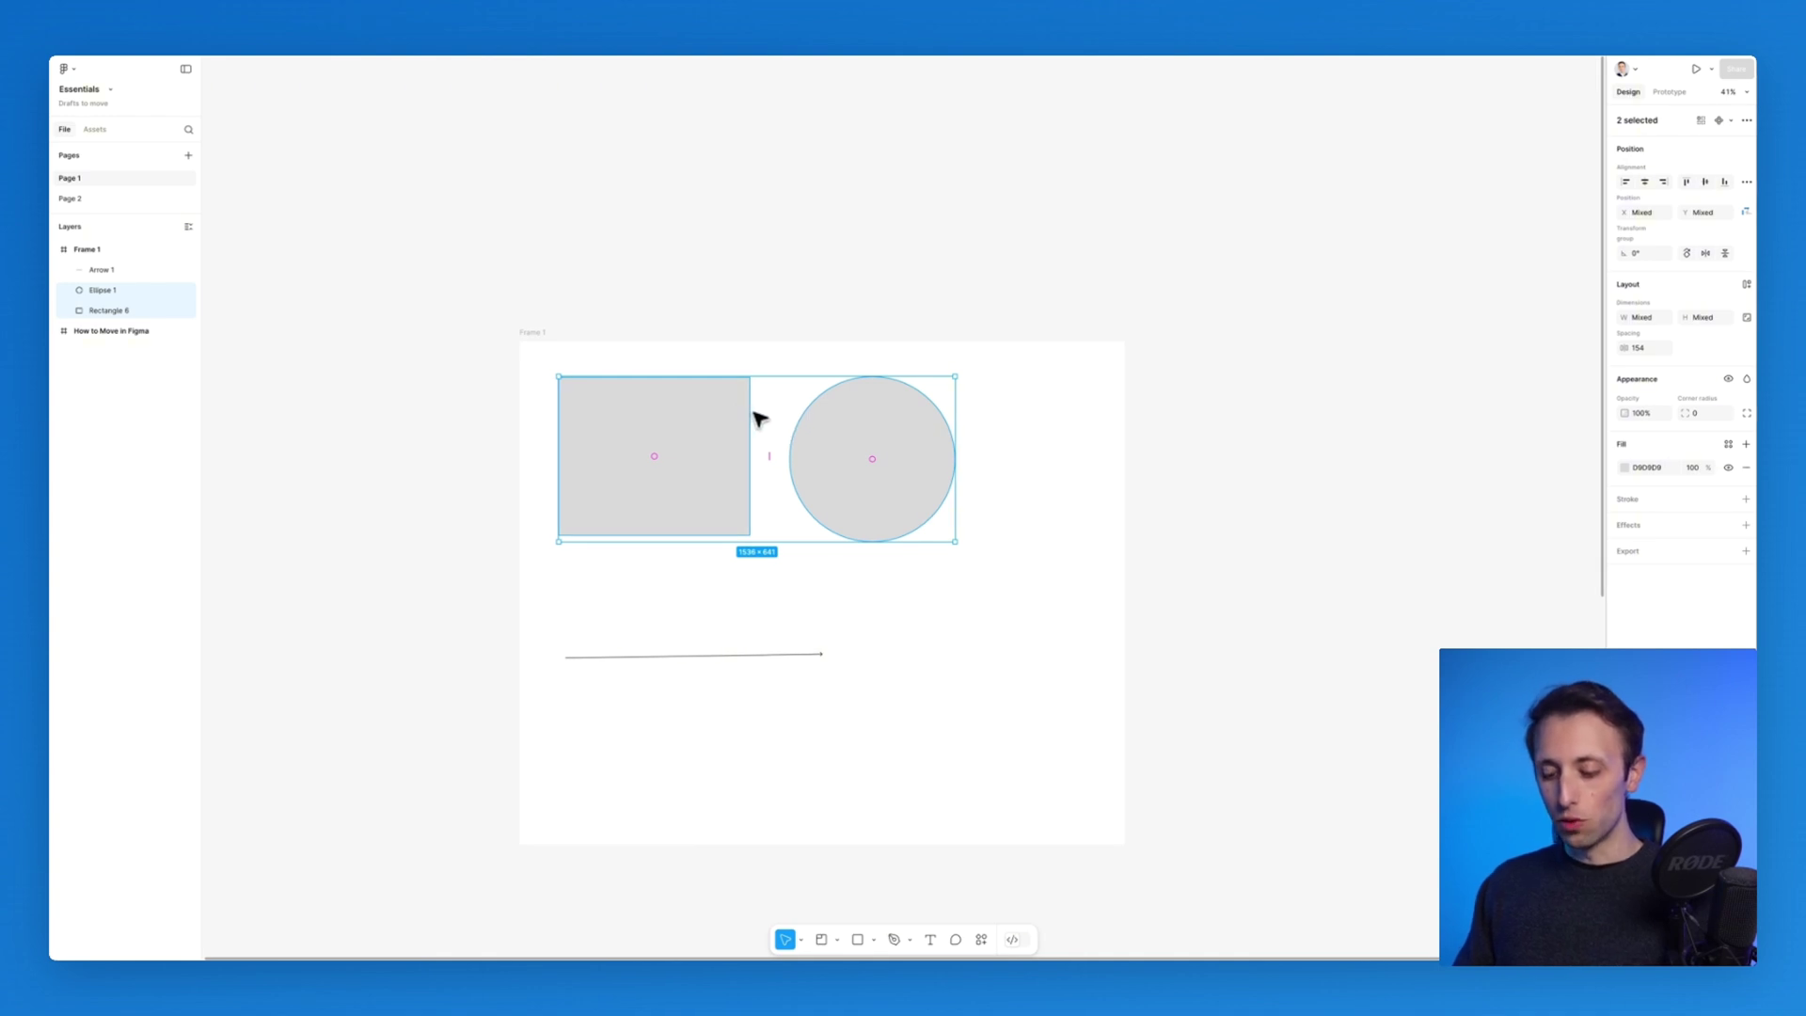
pyautogui.hotkey('shift', 'a')
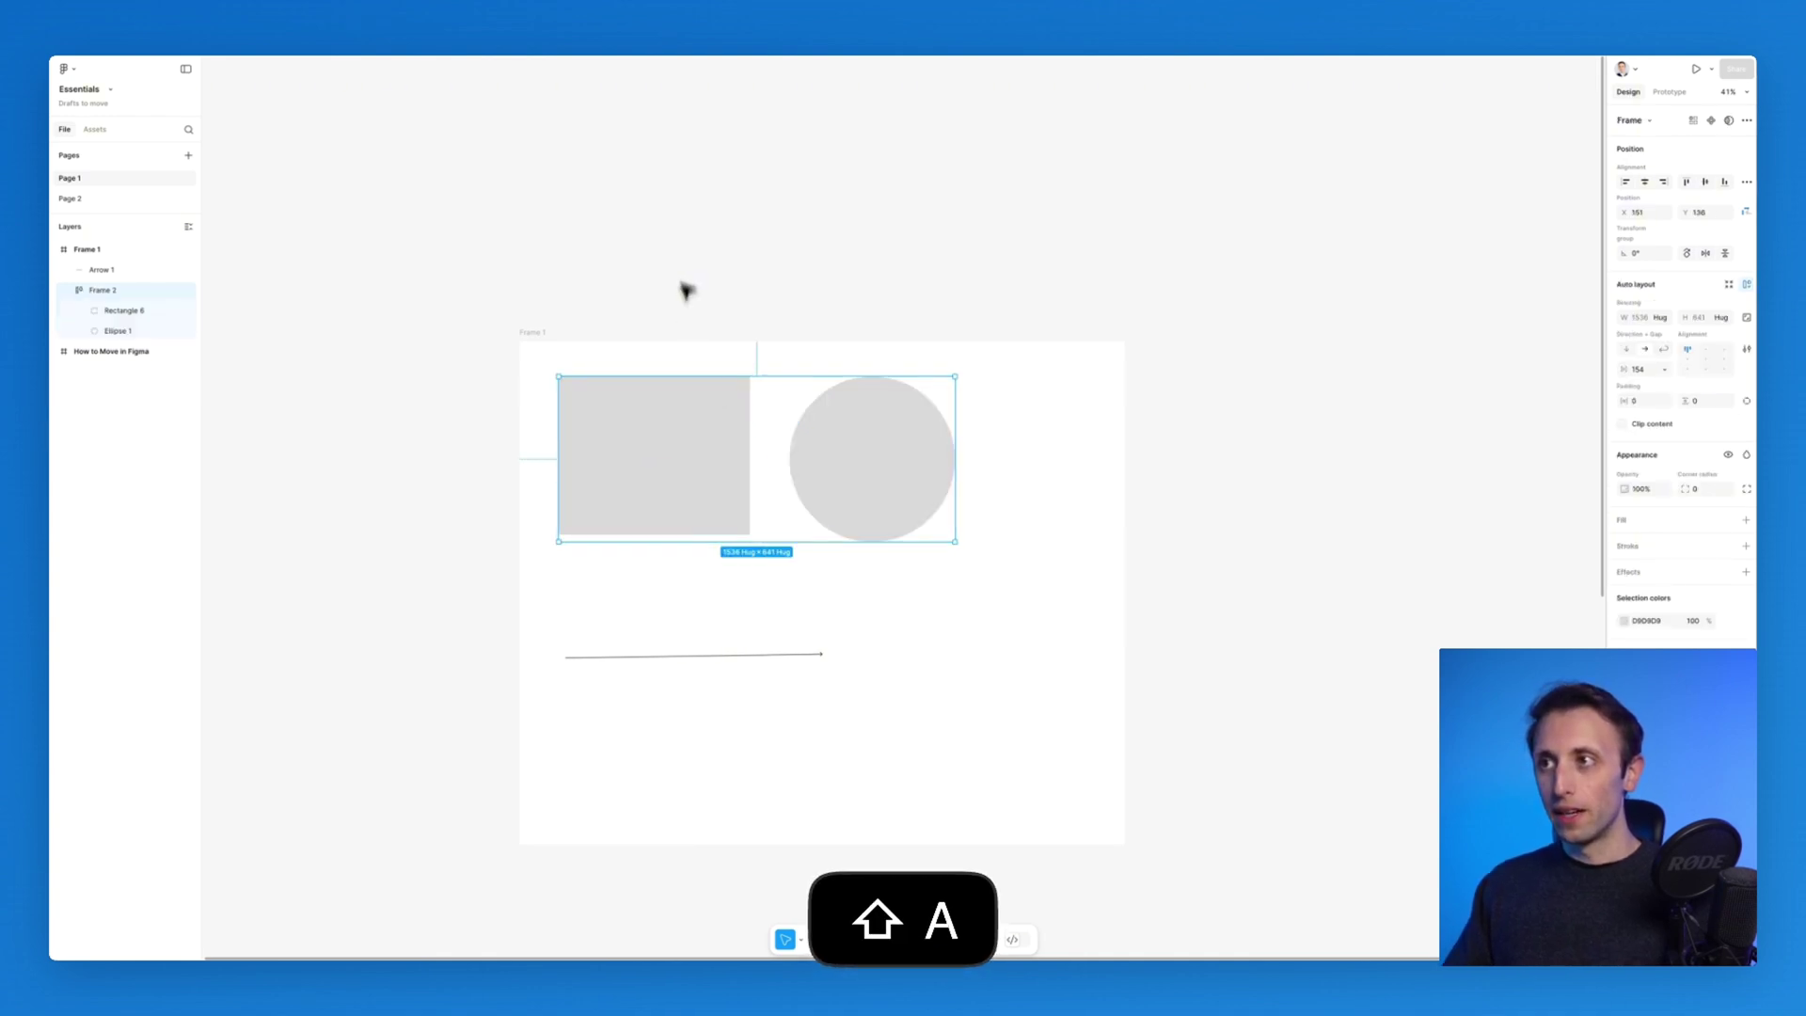
pyautogui.click(628, 445)
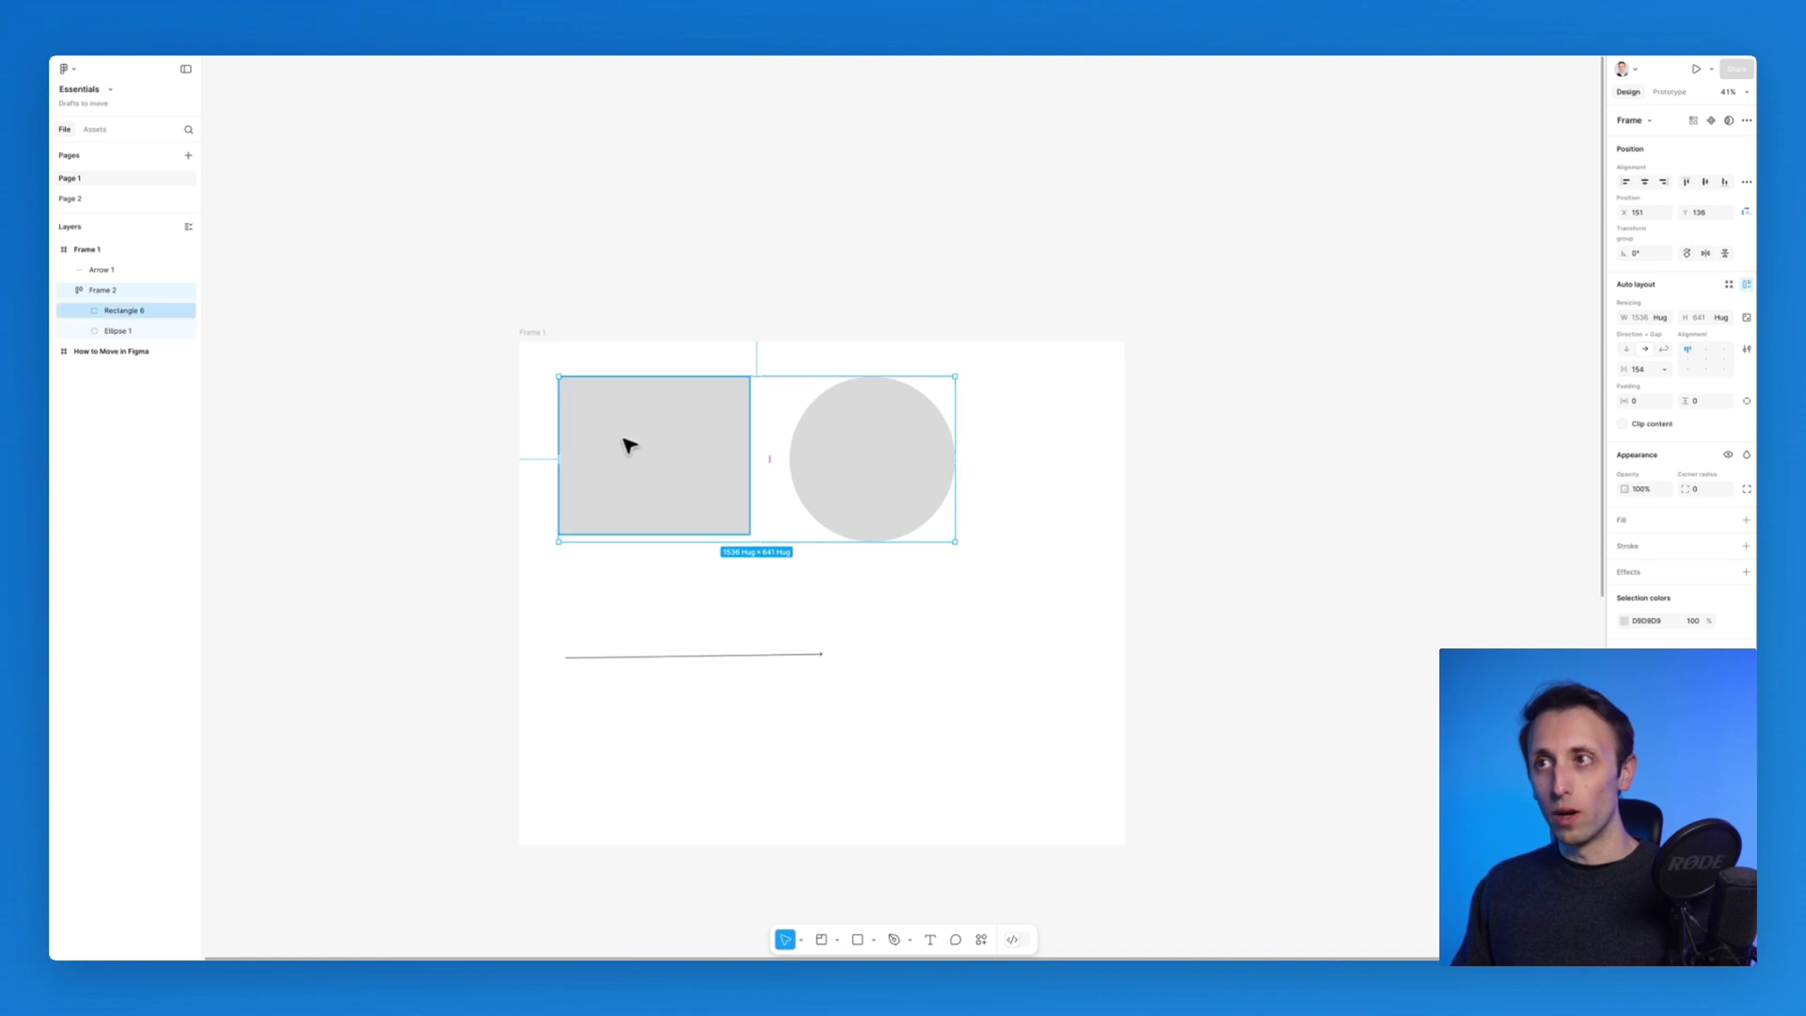
pyautogui.press('super+z')
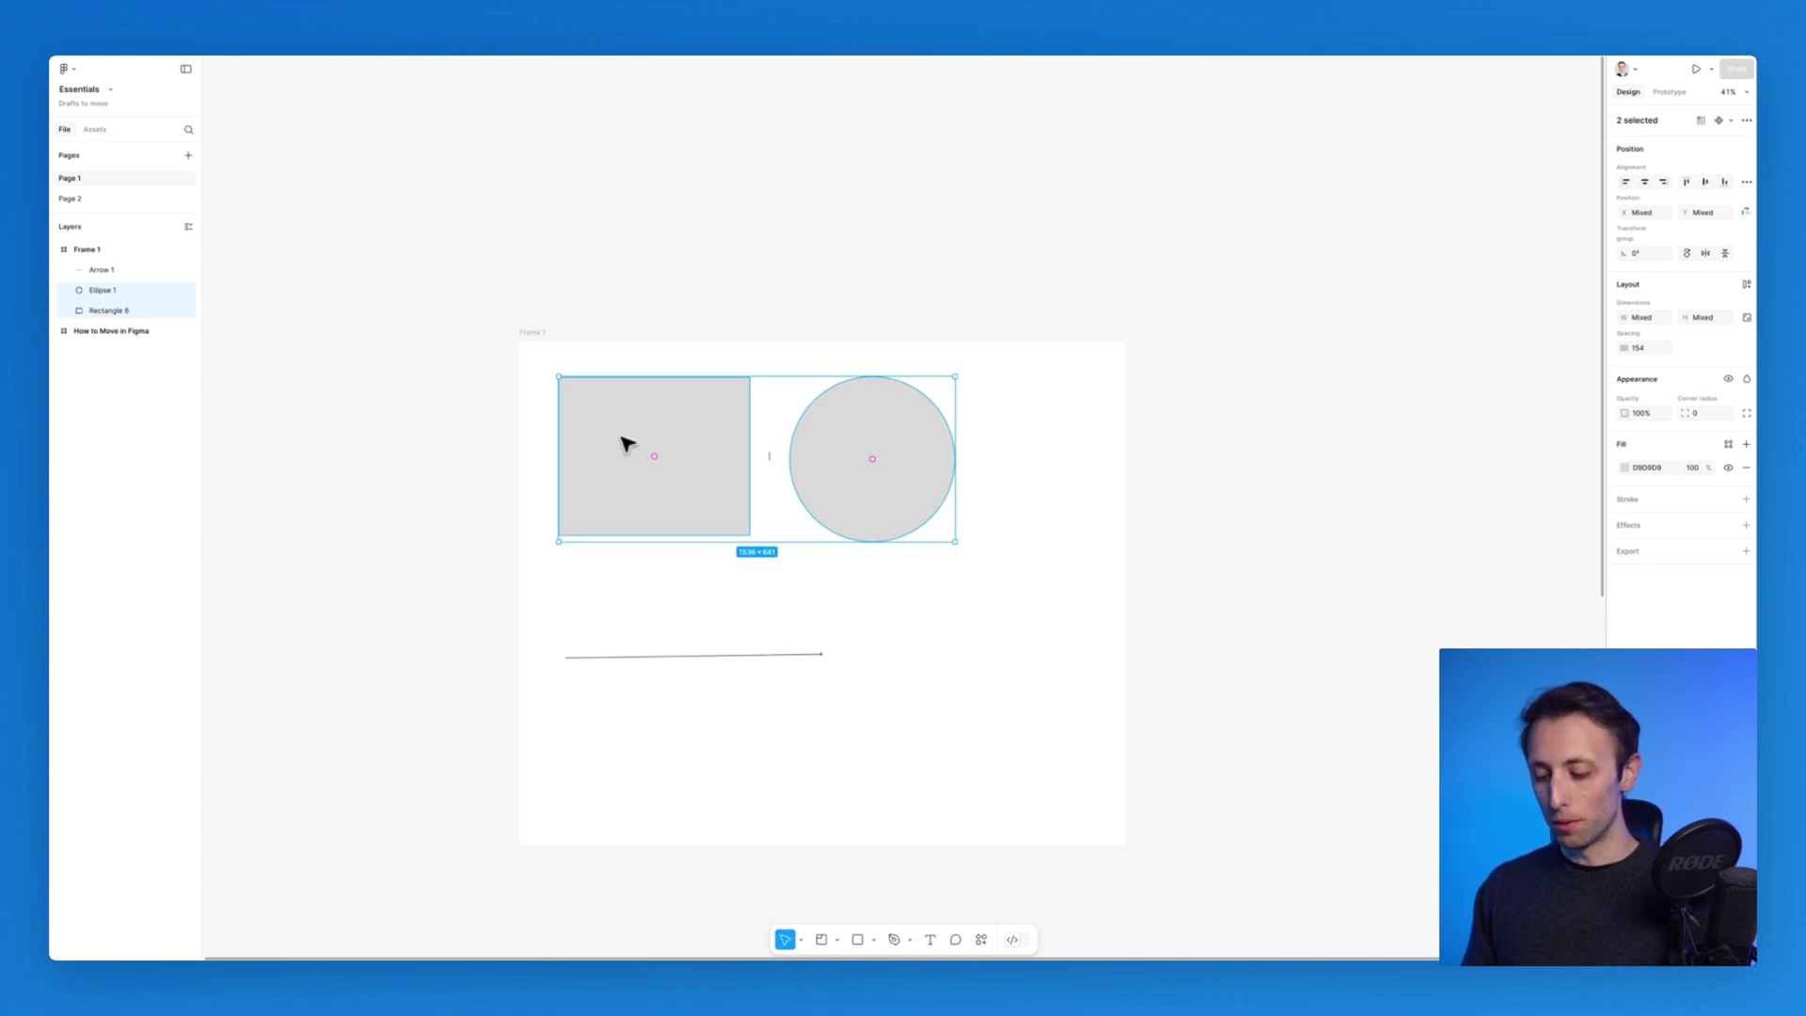
pyautogui.press('super+g')
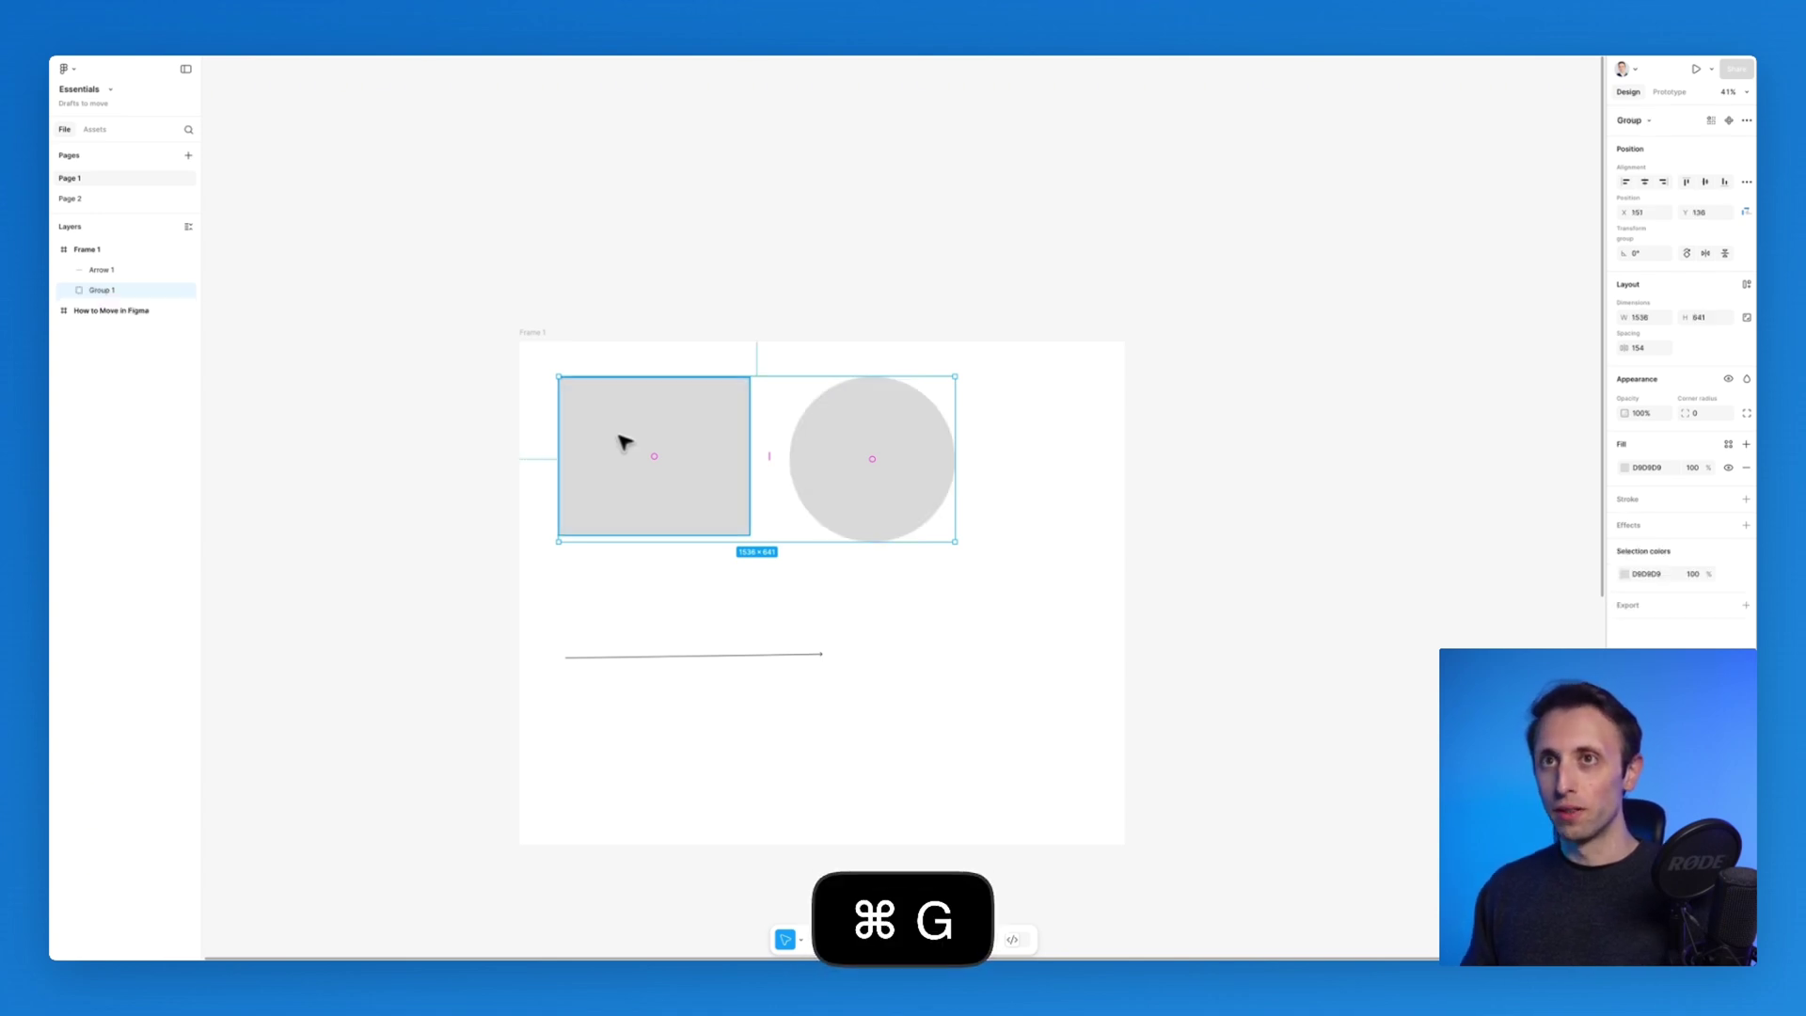
pyautogui.scroll(3, 767, 399)
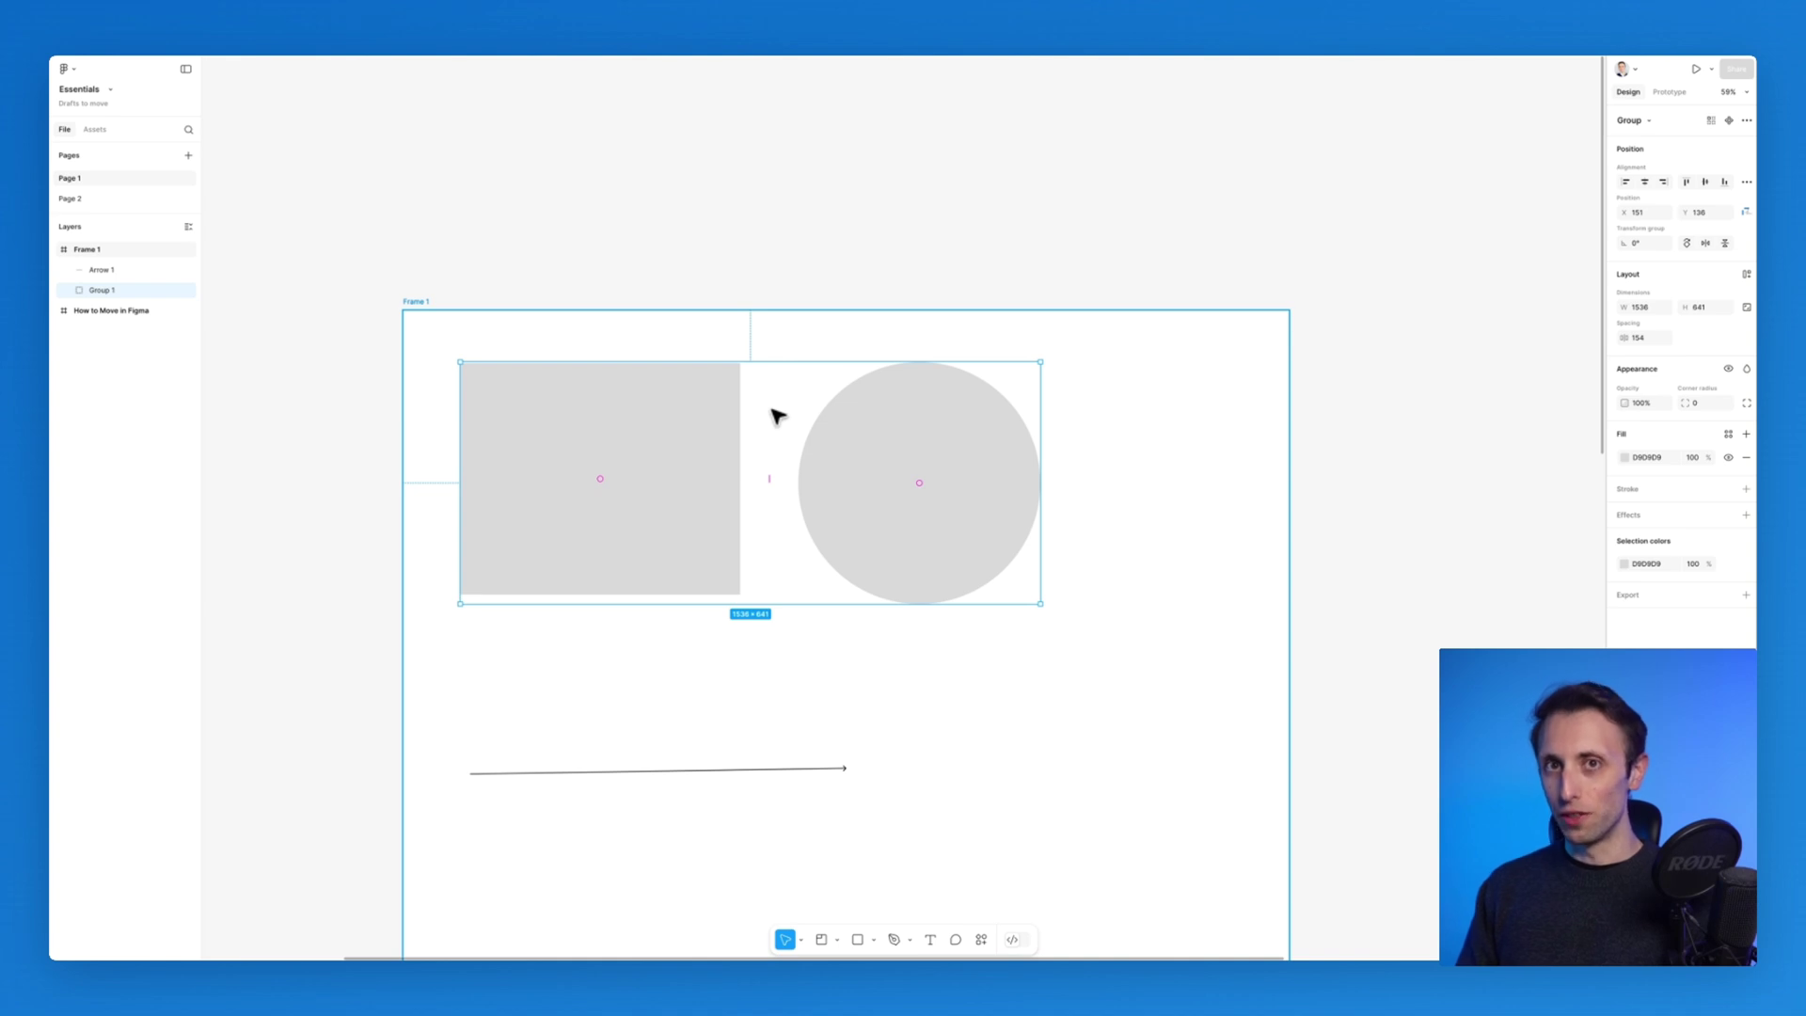
pyautogui.press('super+shift+g')
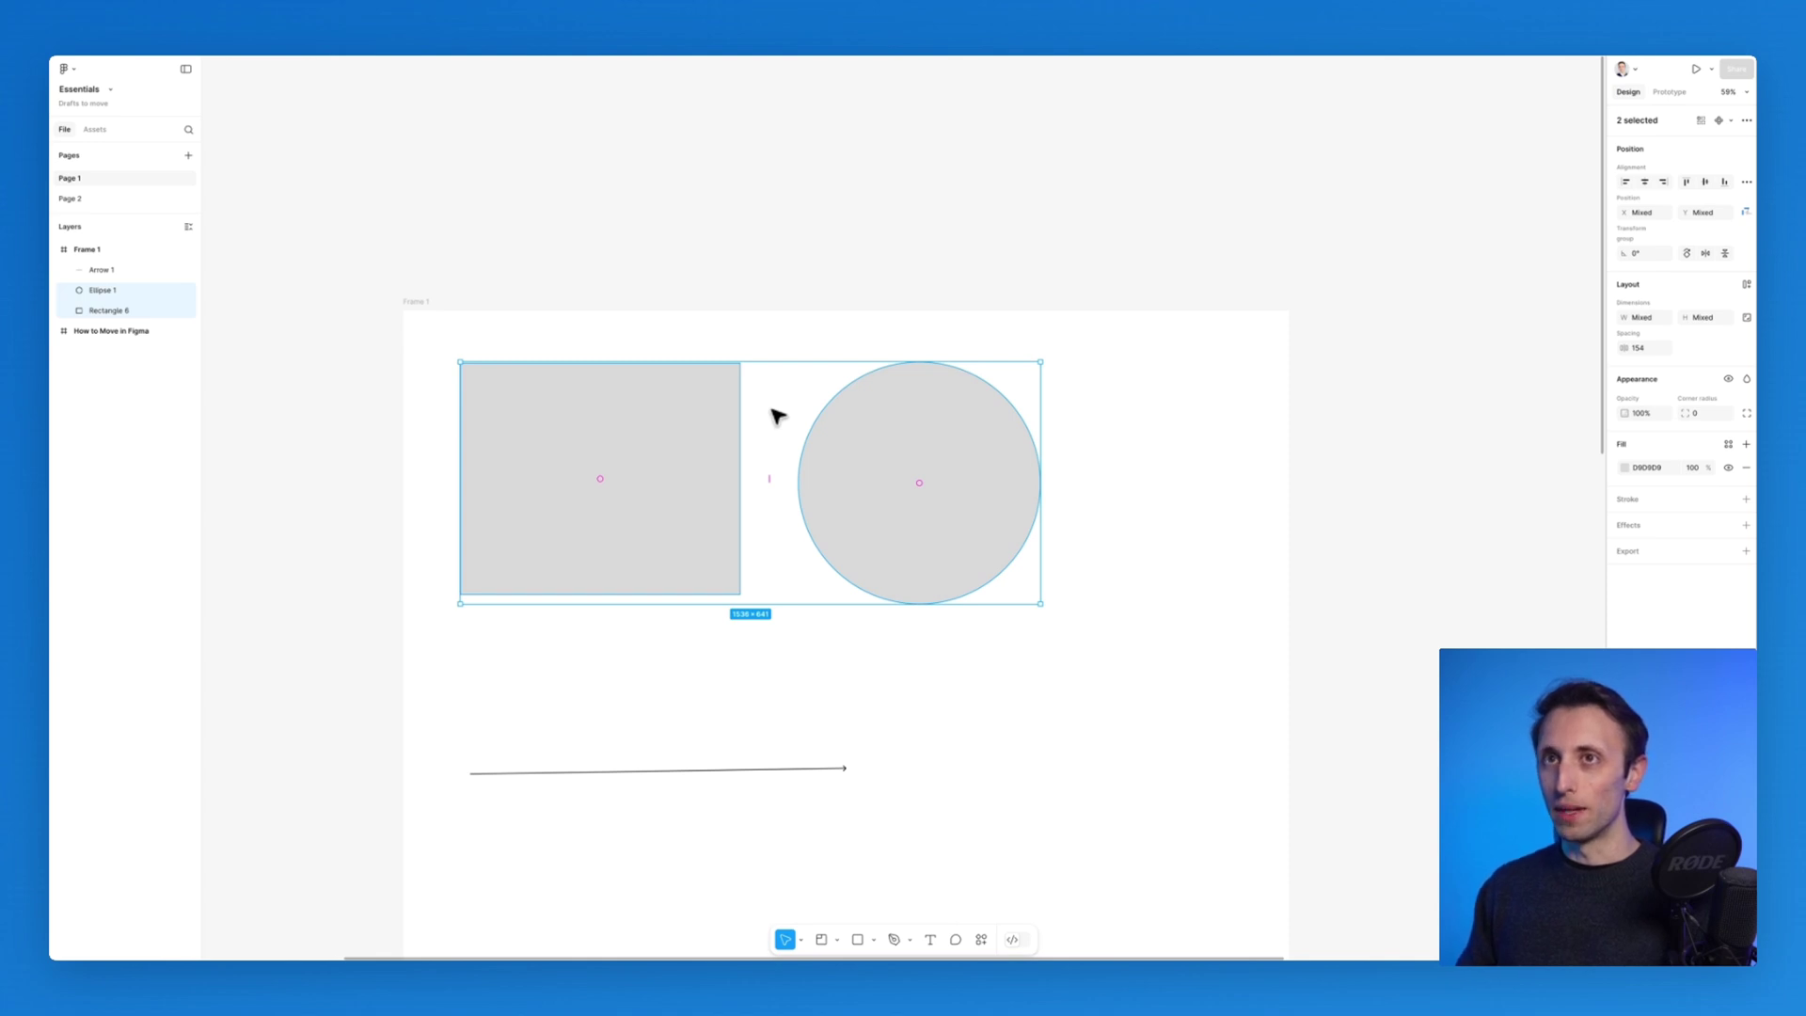
pyautogui.click(664, 270)
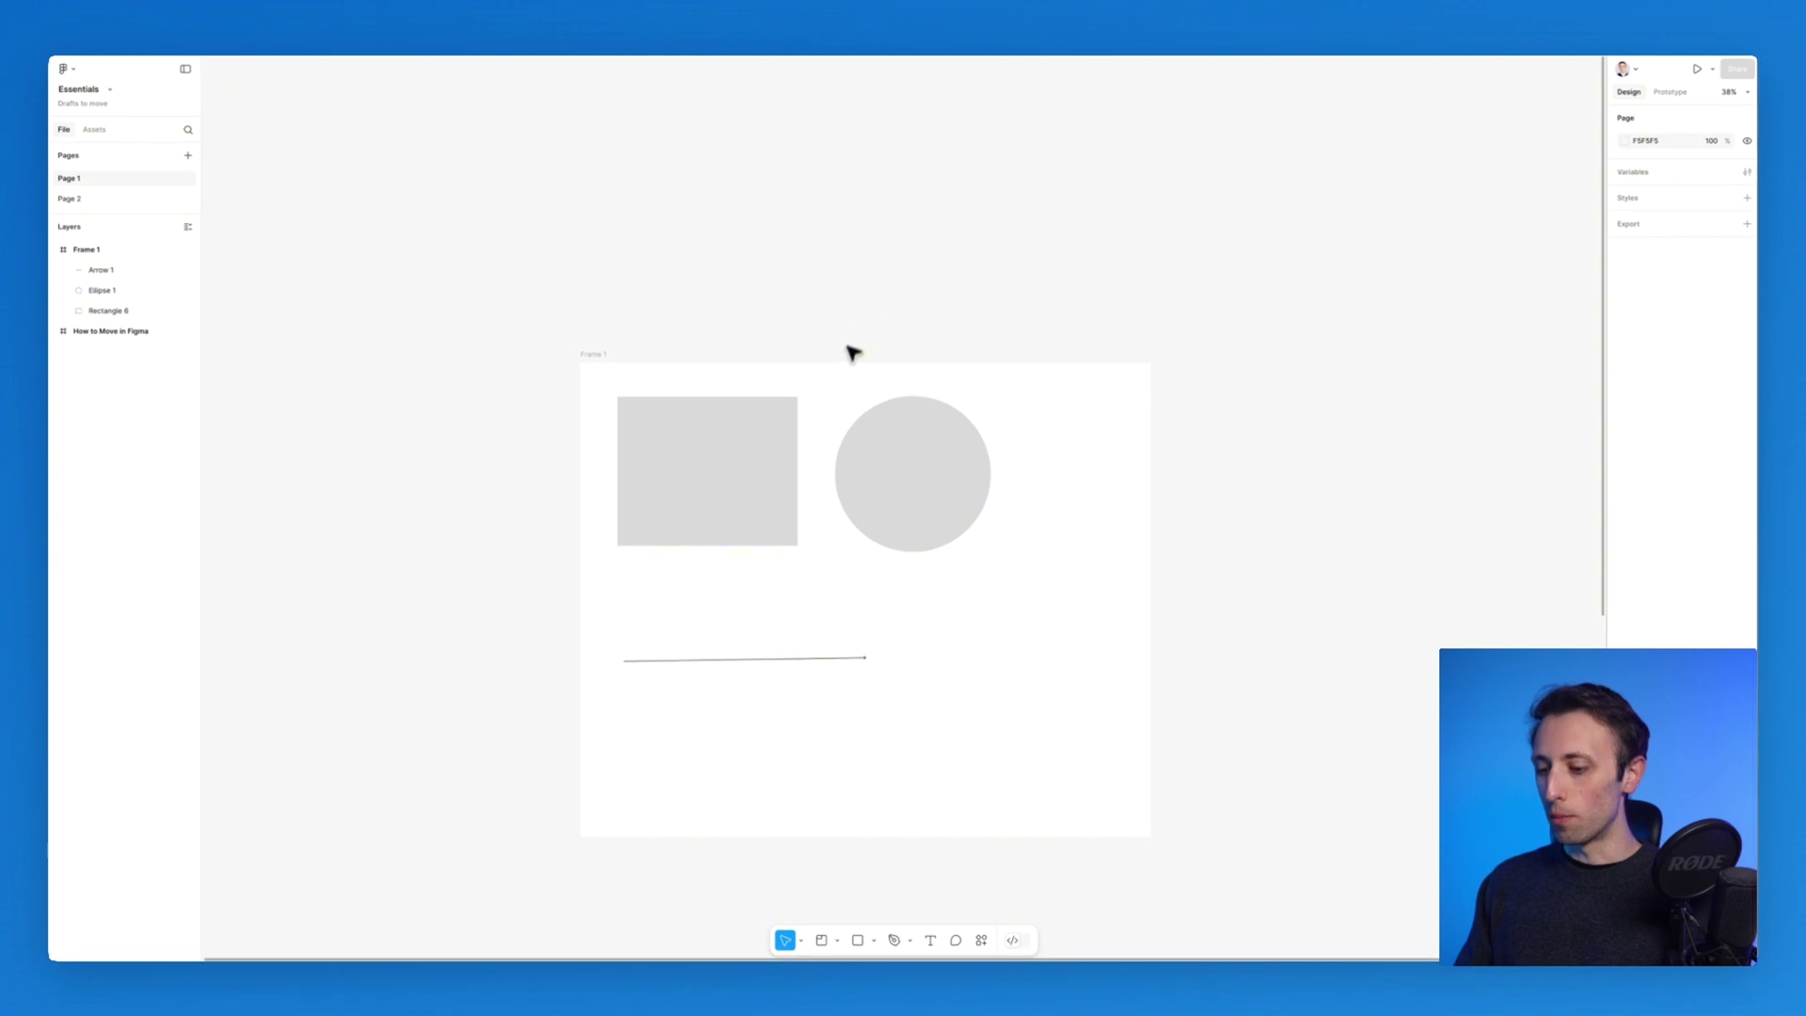
# Sample the rectangle's #D9D9D9 fill with the eyedropper, then deselect the rectangle.
pyautogui.scroll(3, 892, 436)
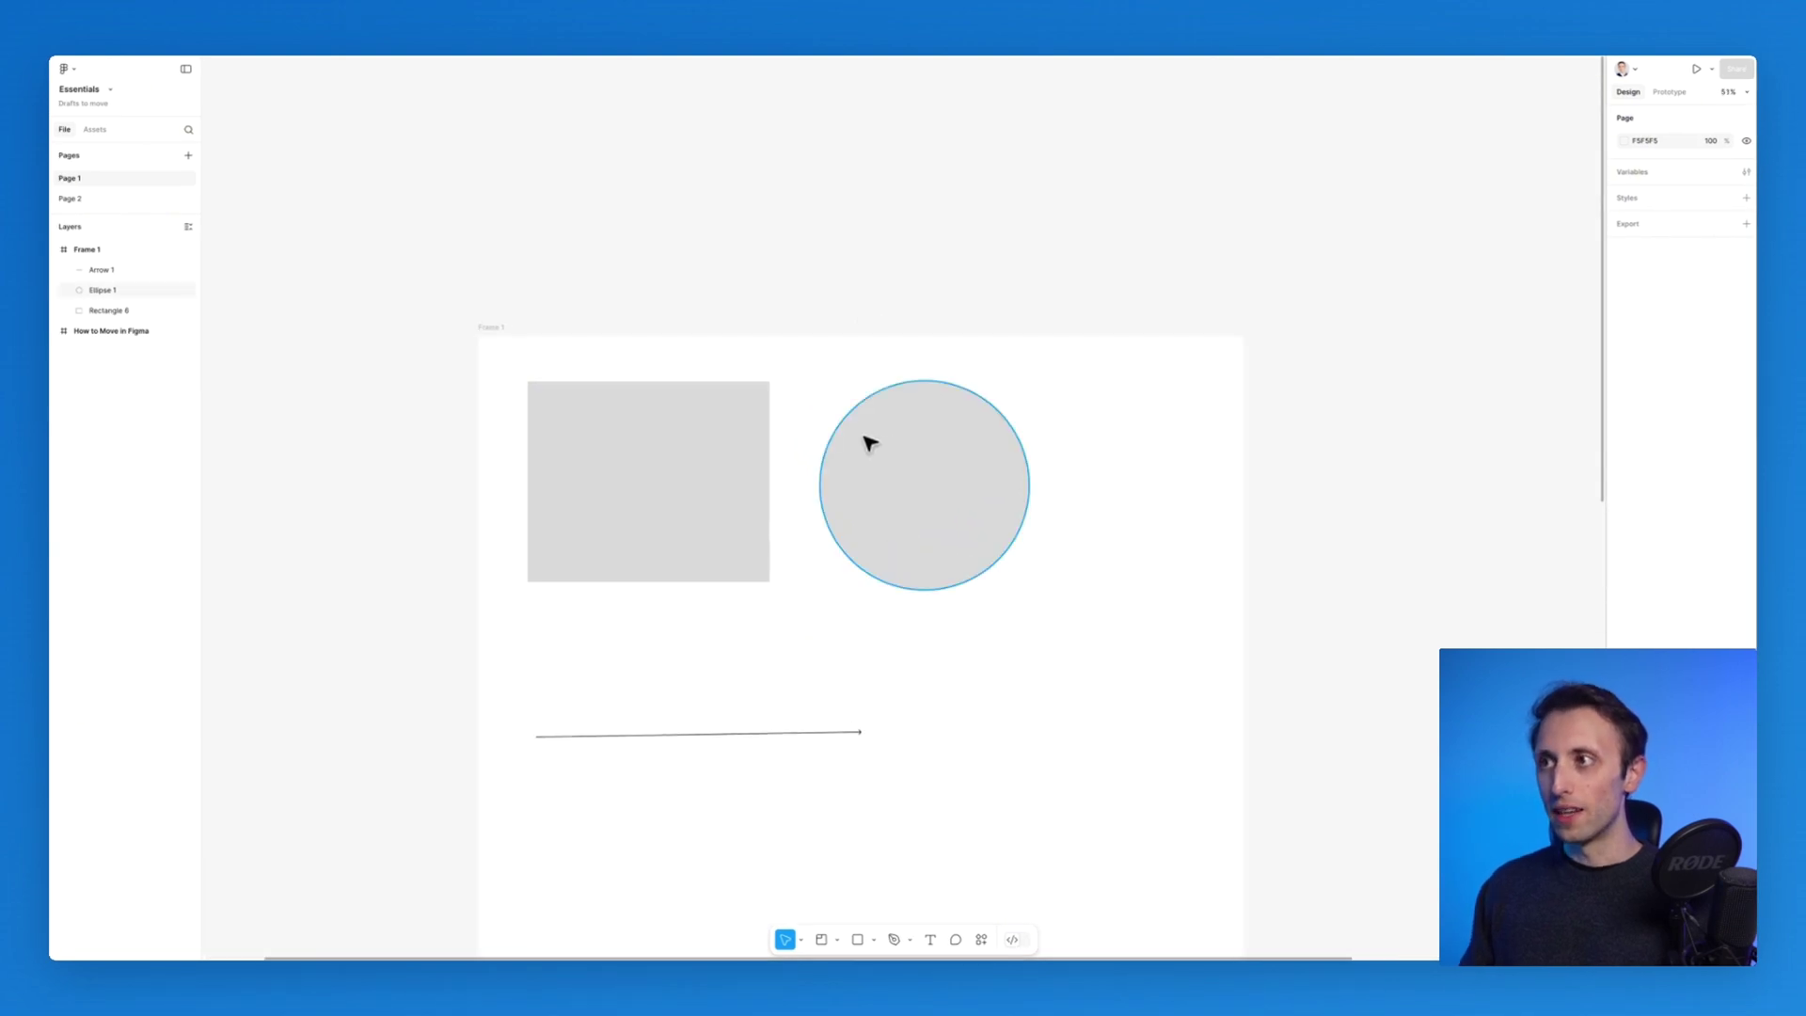
pyautogui.press('i')
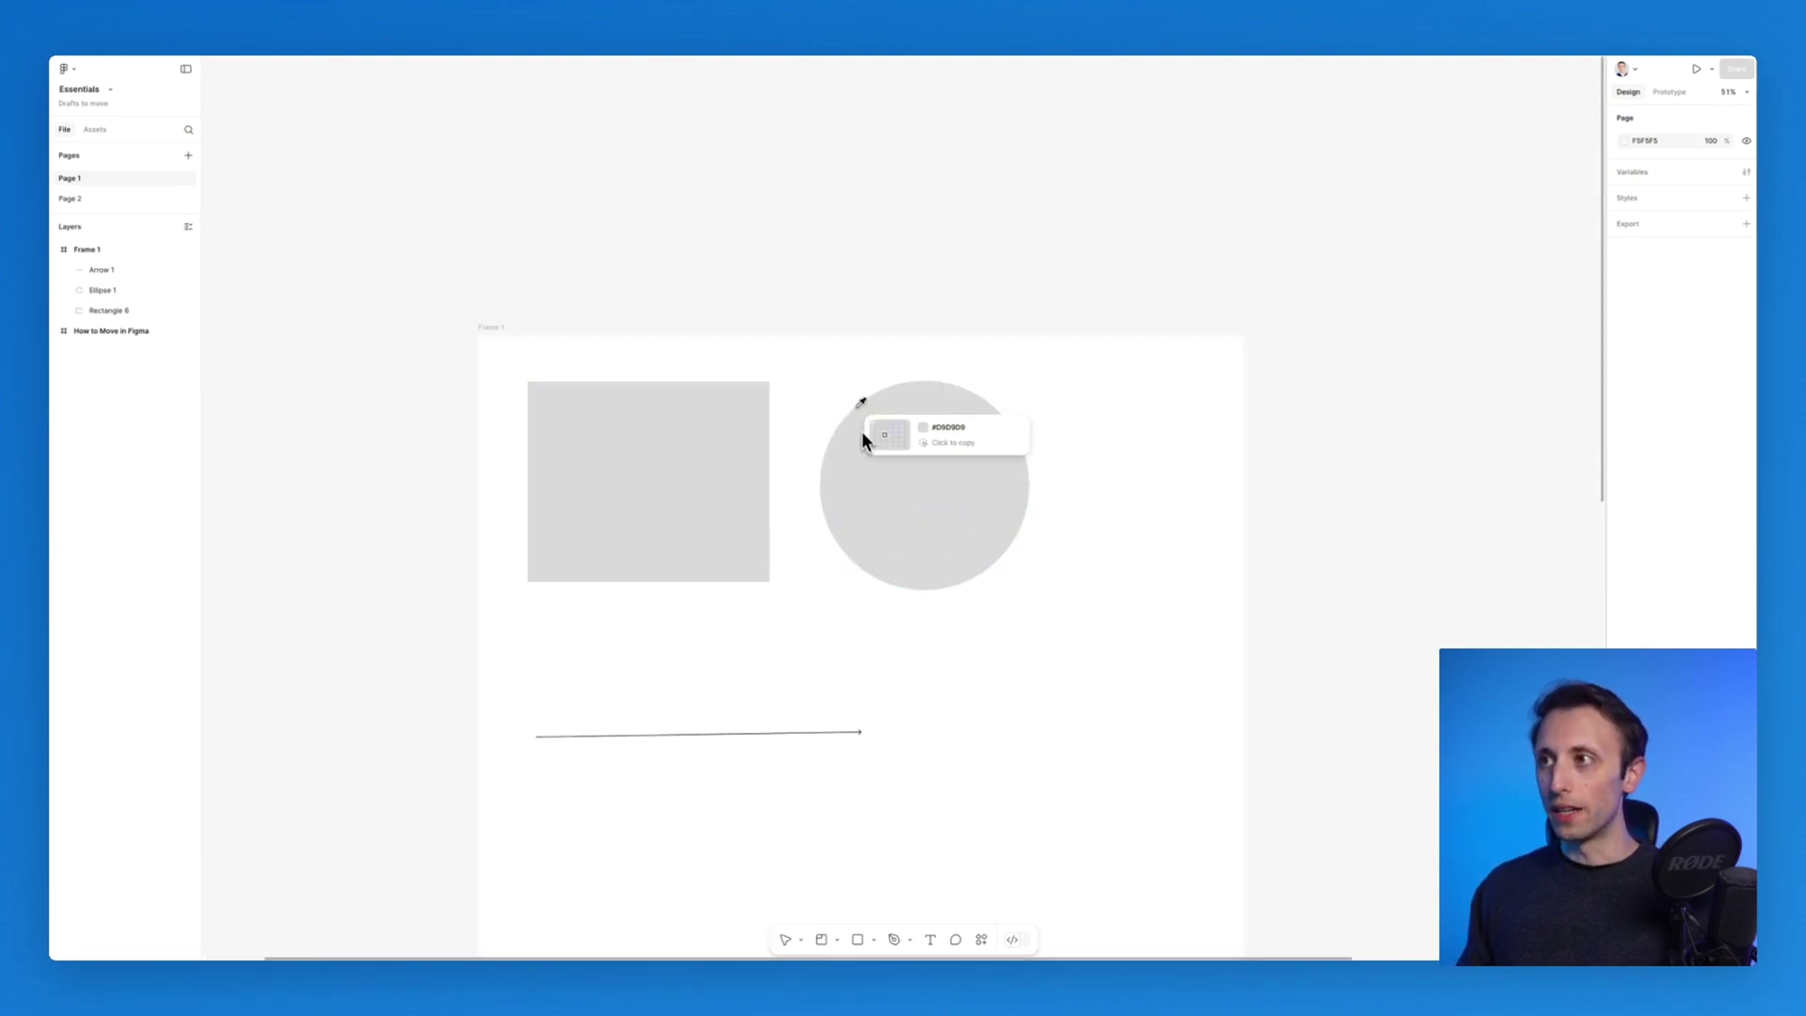
pyautogui.click(696, 435)
pyautogui.click(631, 313)
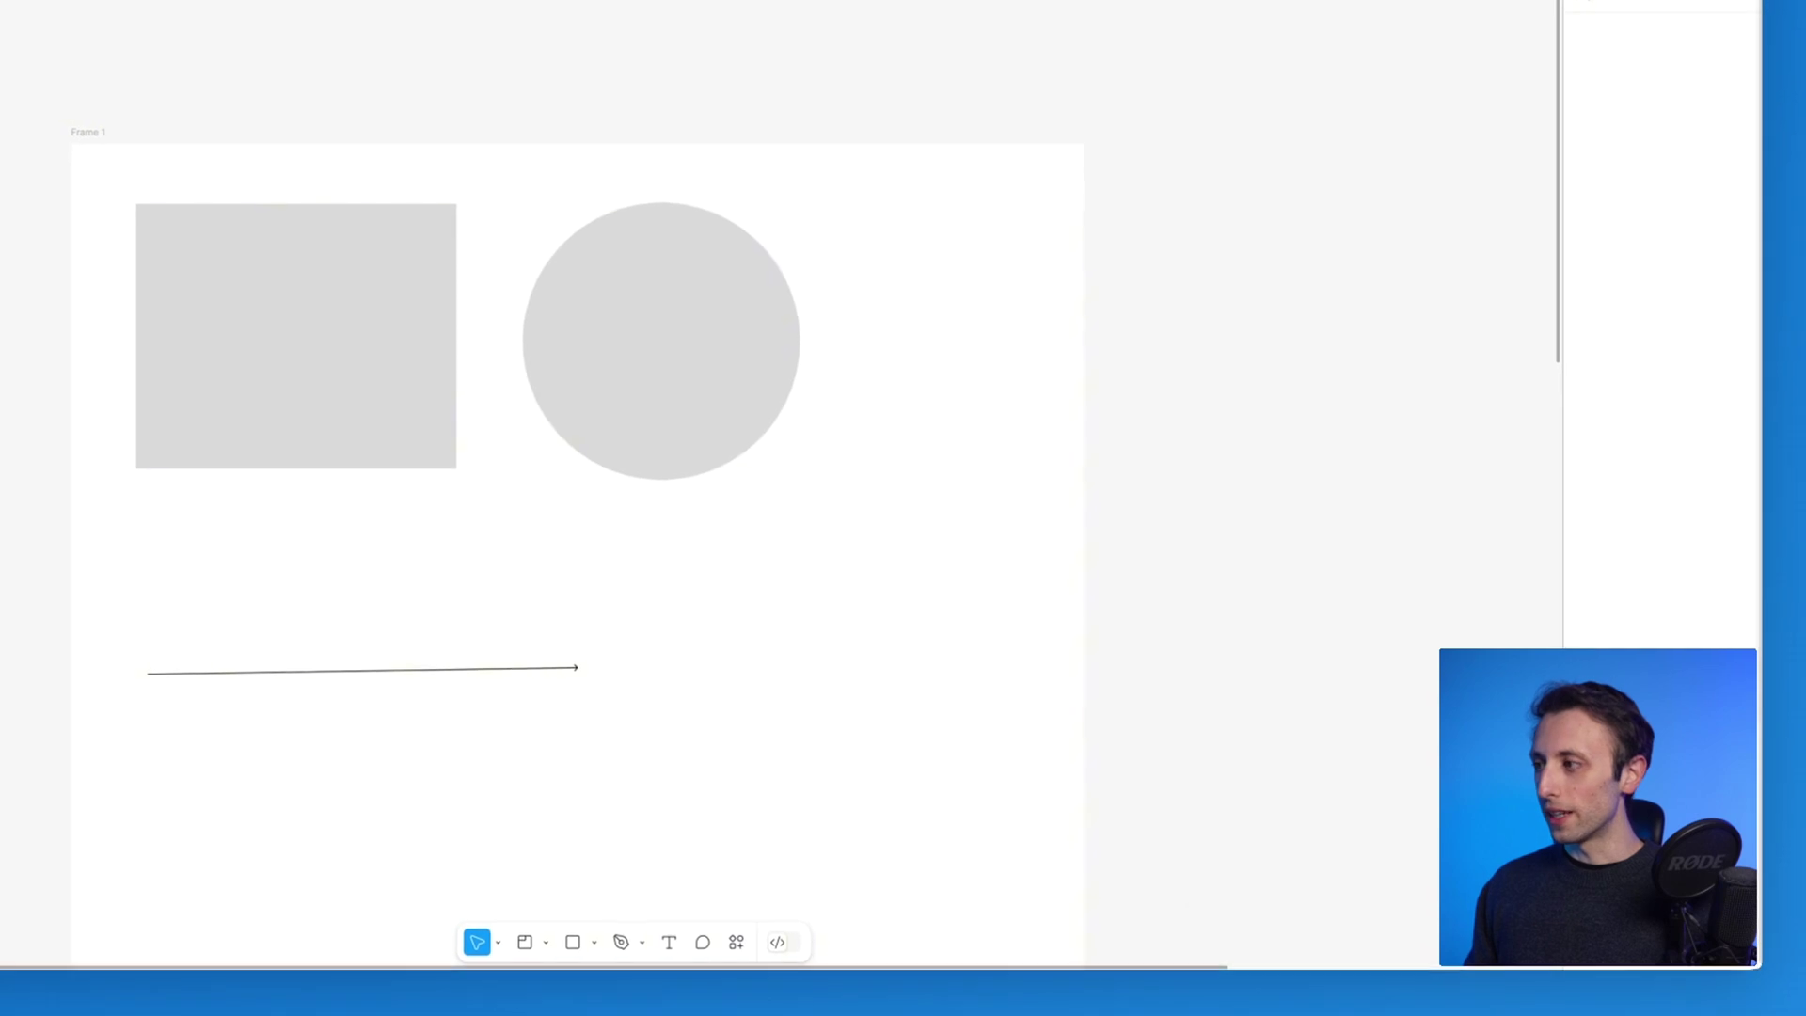
# Open Keyboard shortcuts from the Help menu and browse Tools, View, Zoom, Text, ending on Shape.
pyautogui.click(1784, 972)
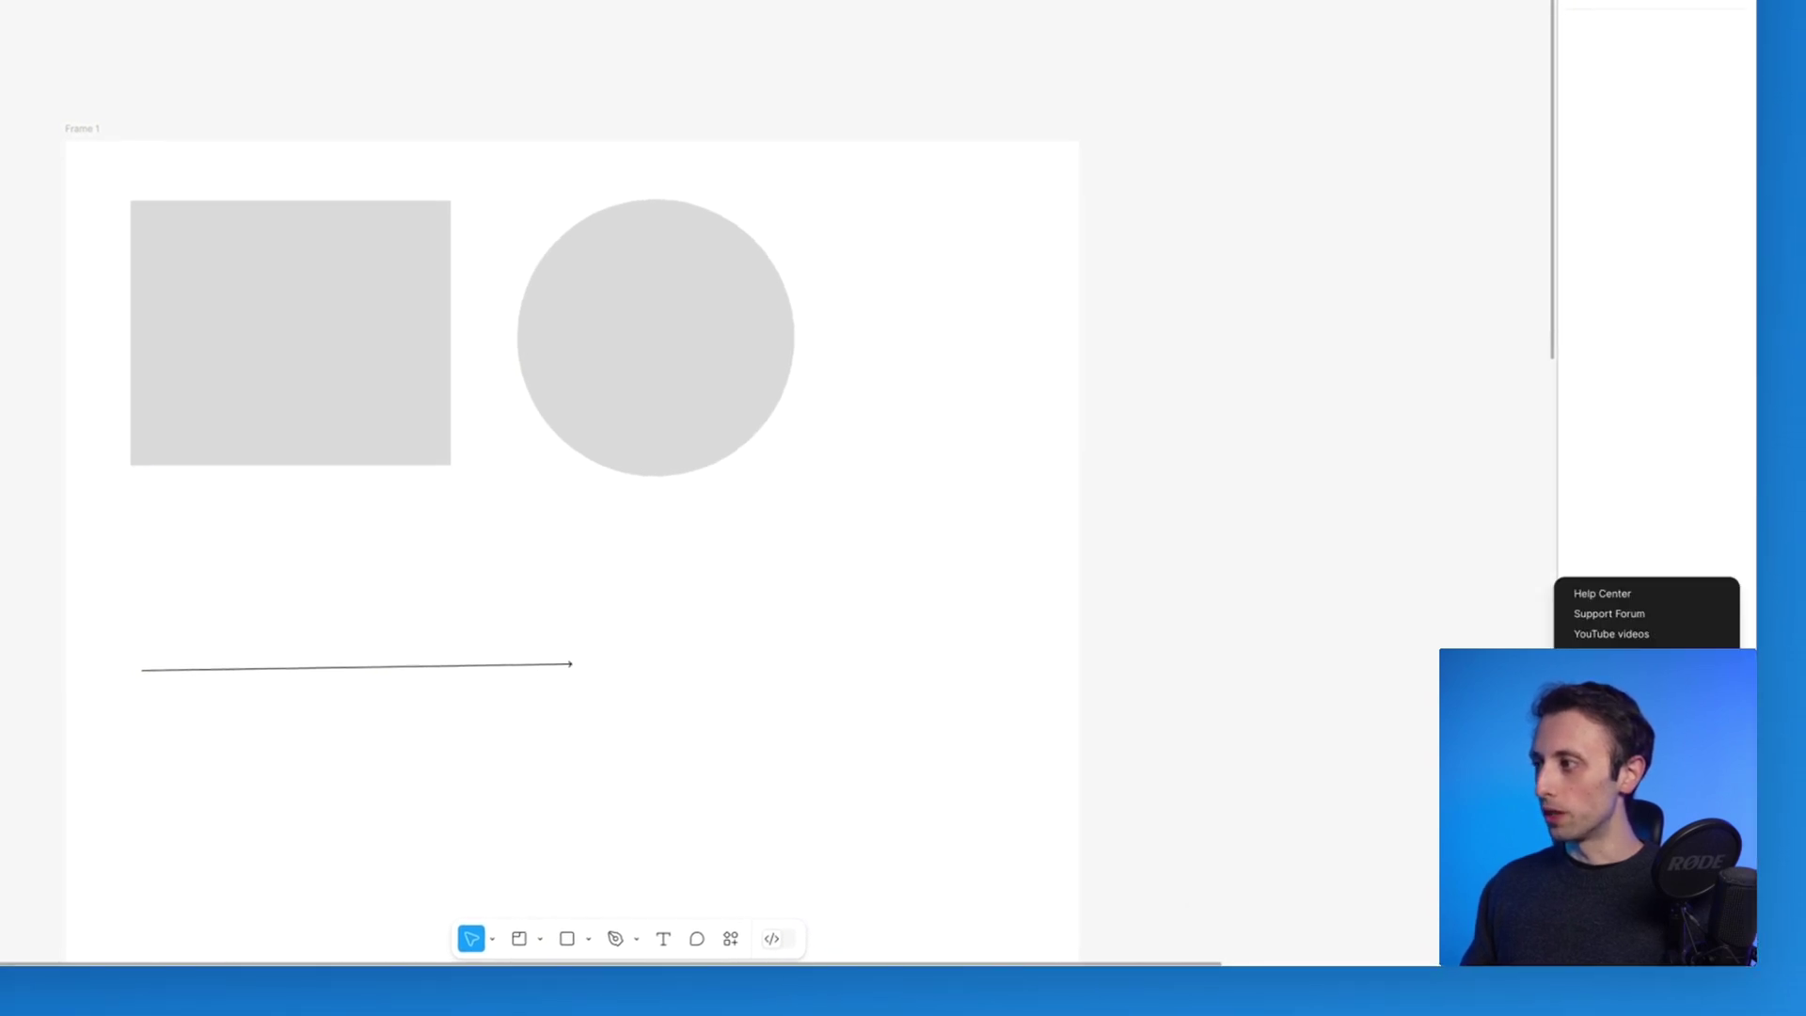
pyautogui.click(1618, 694)
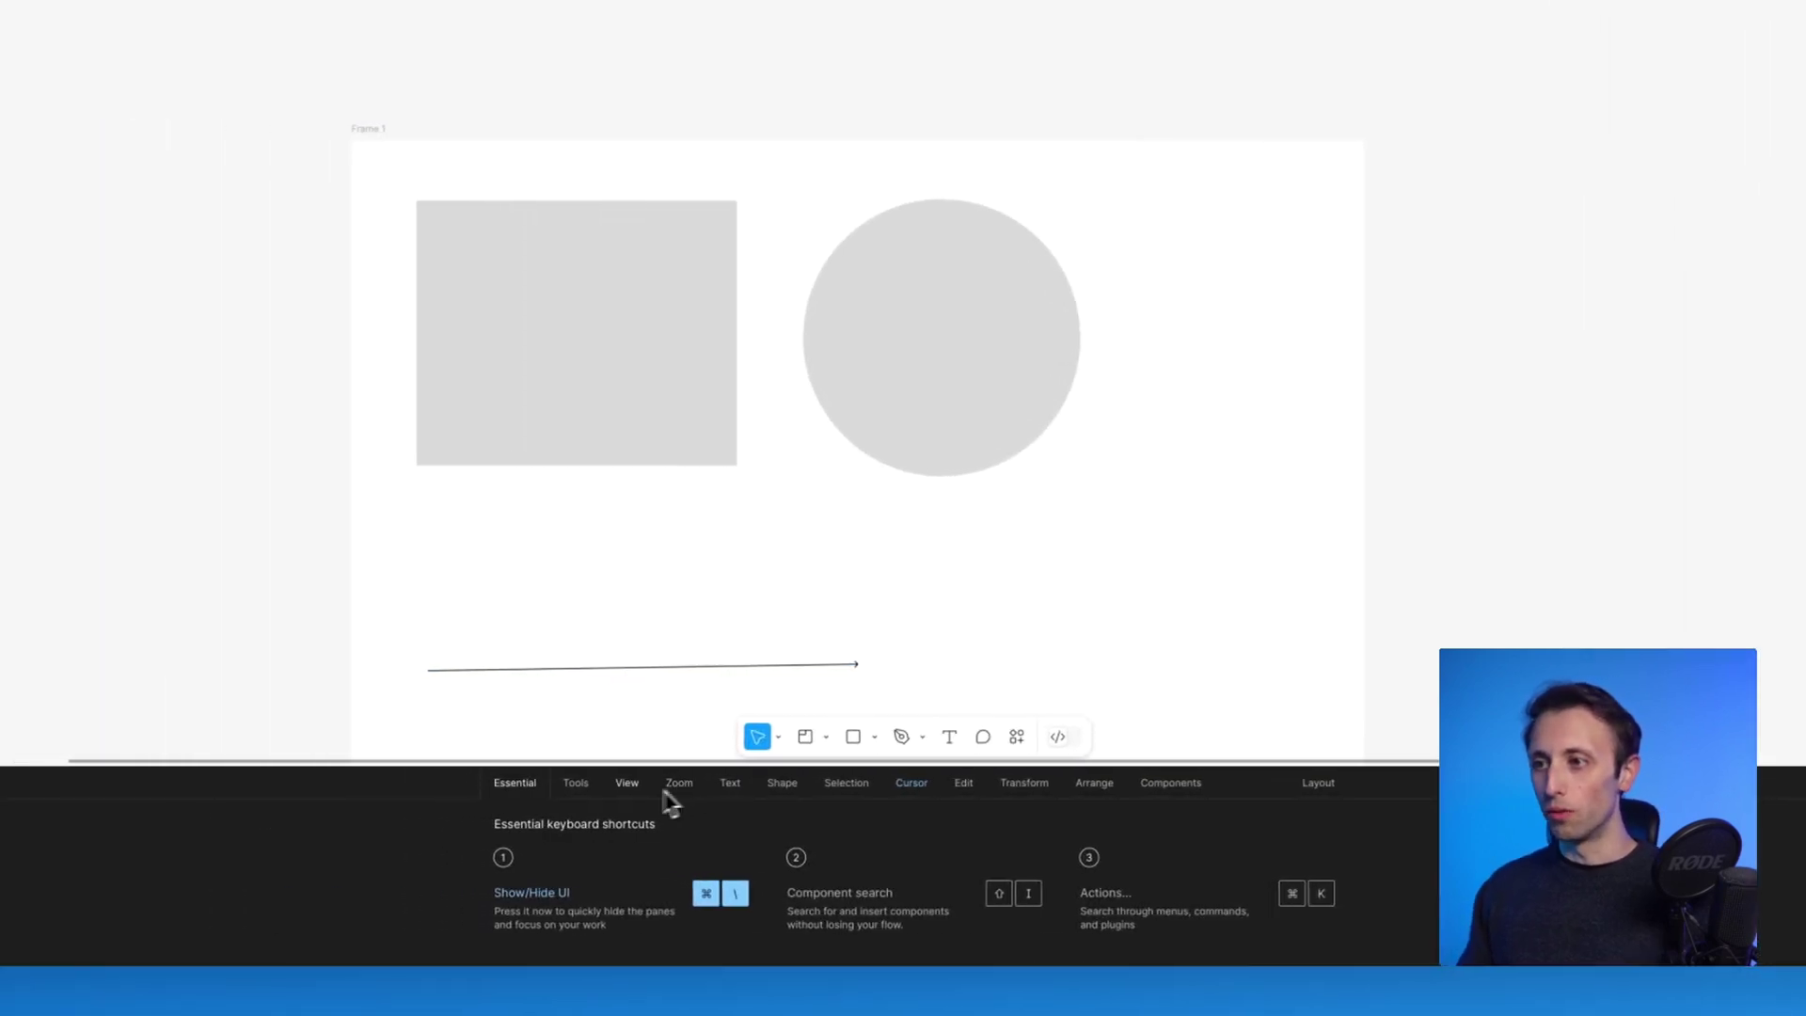
pyautogui.click(591, 790)
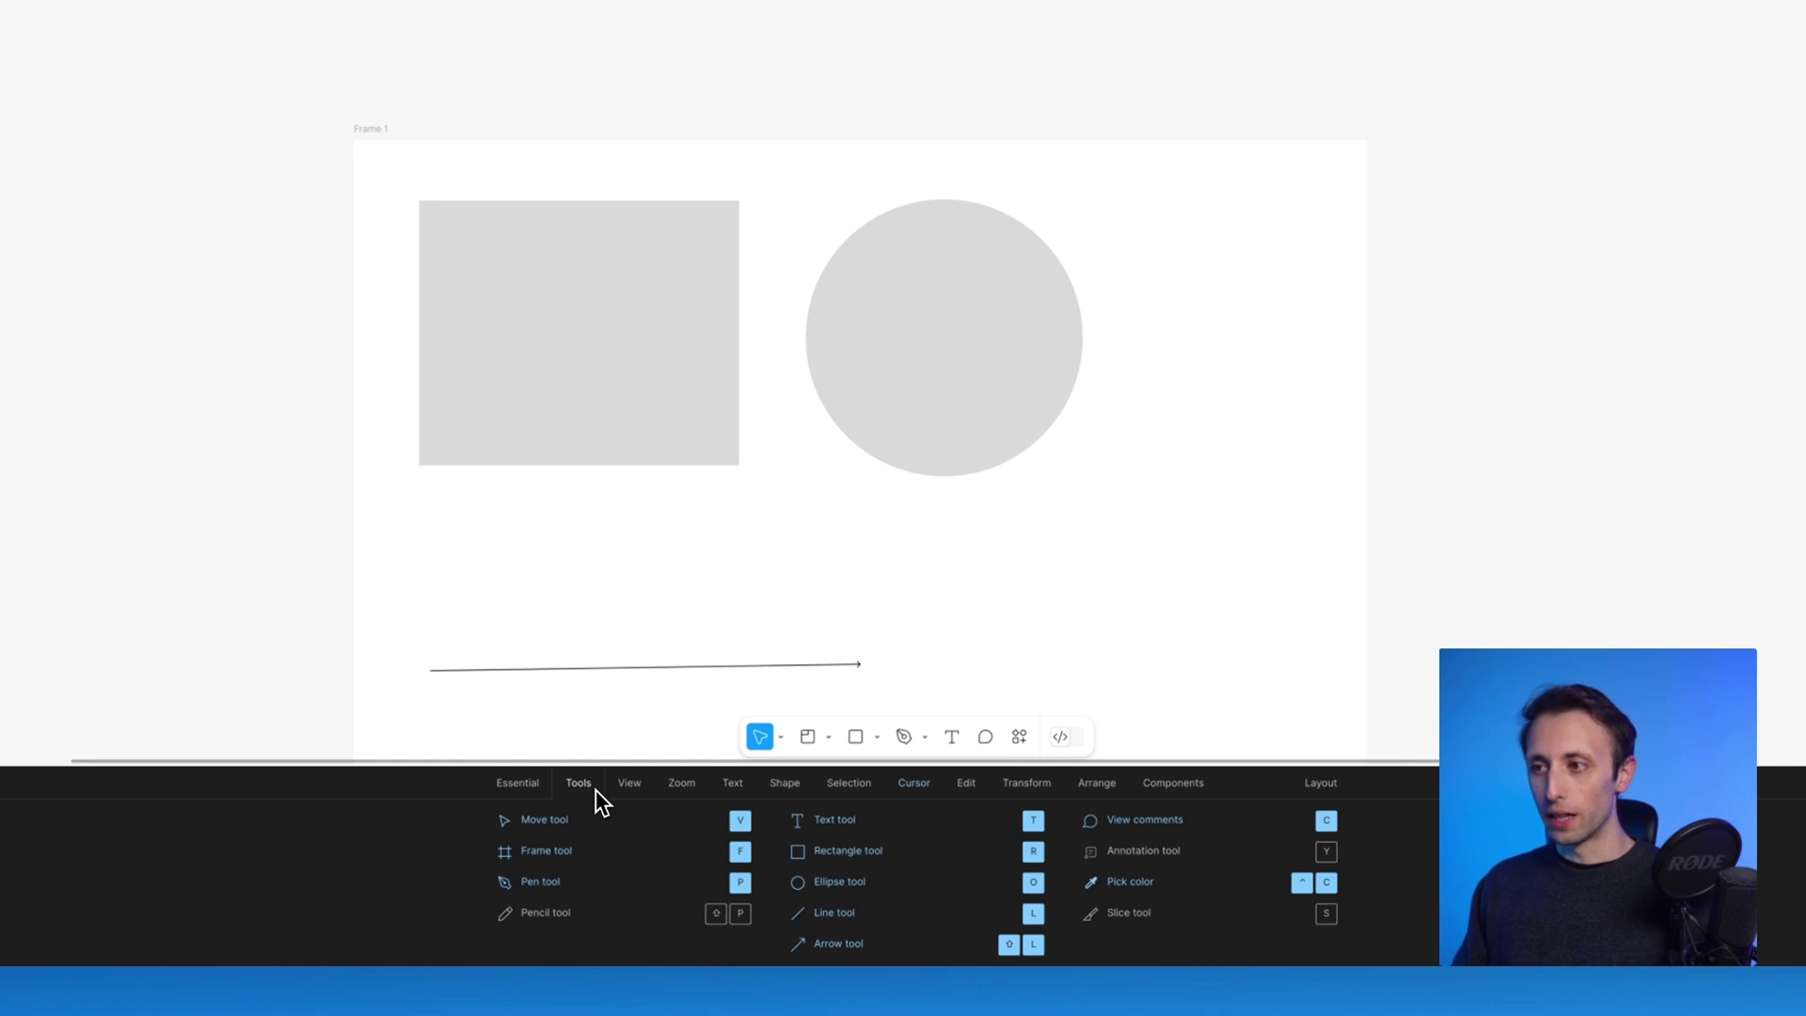
pyautogui.click(632, 786)
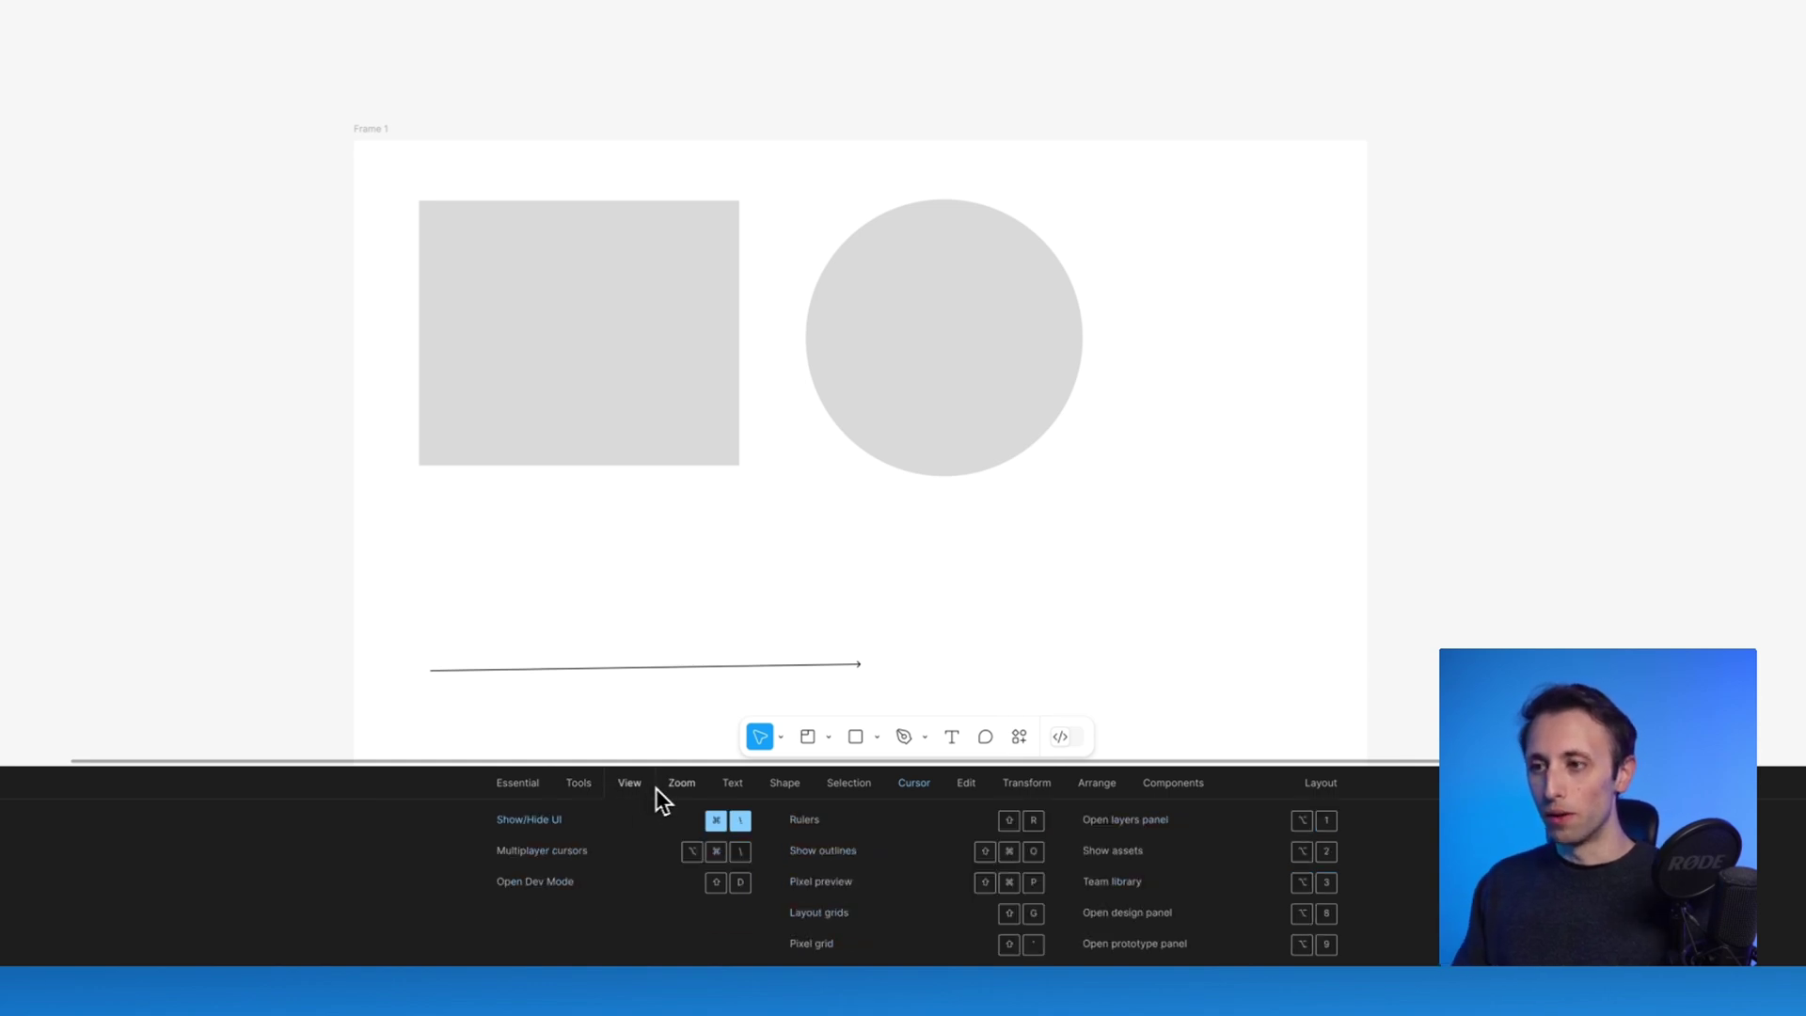
pyautogui.click(676, 788)
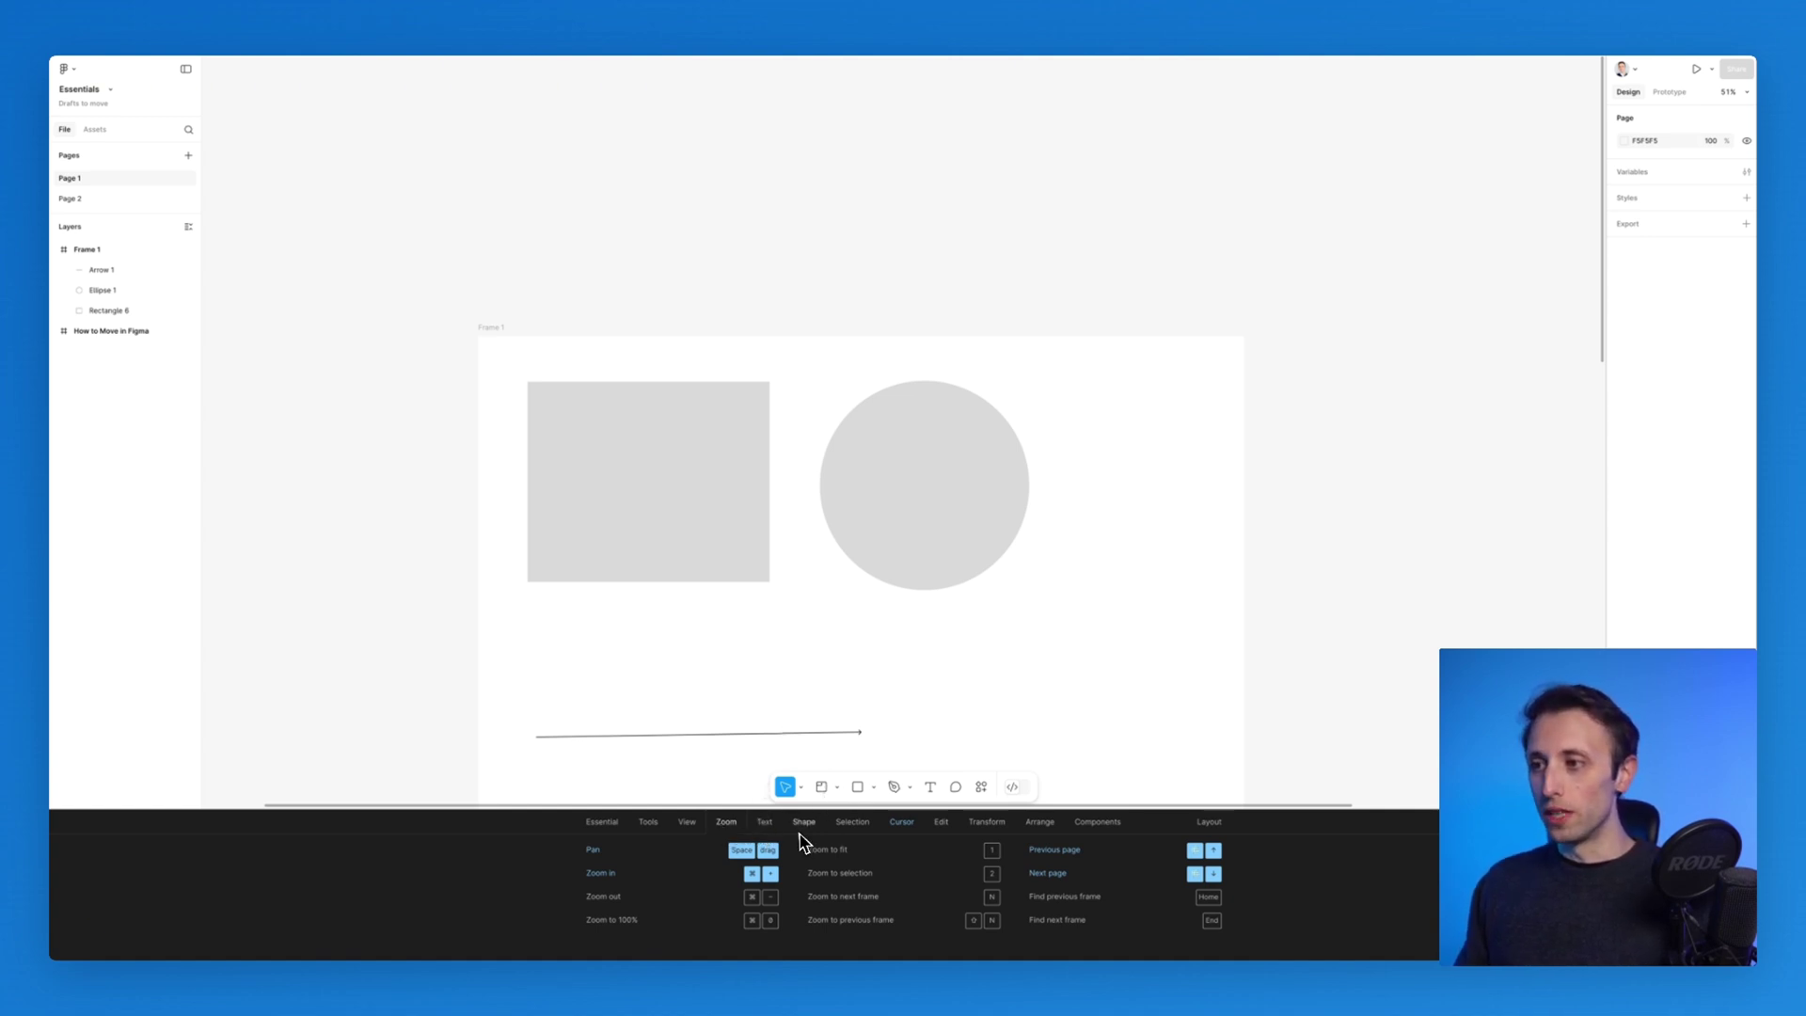
pyautogui.click(764, 821)
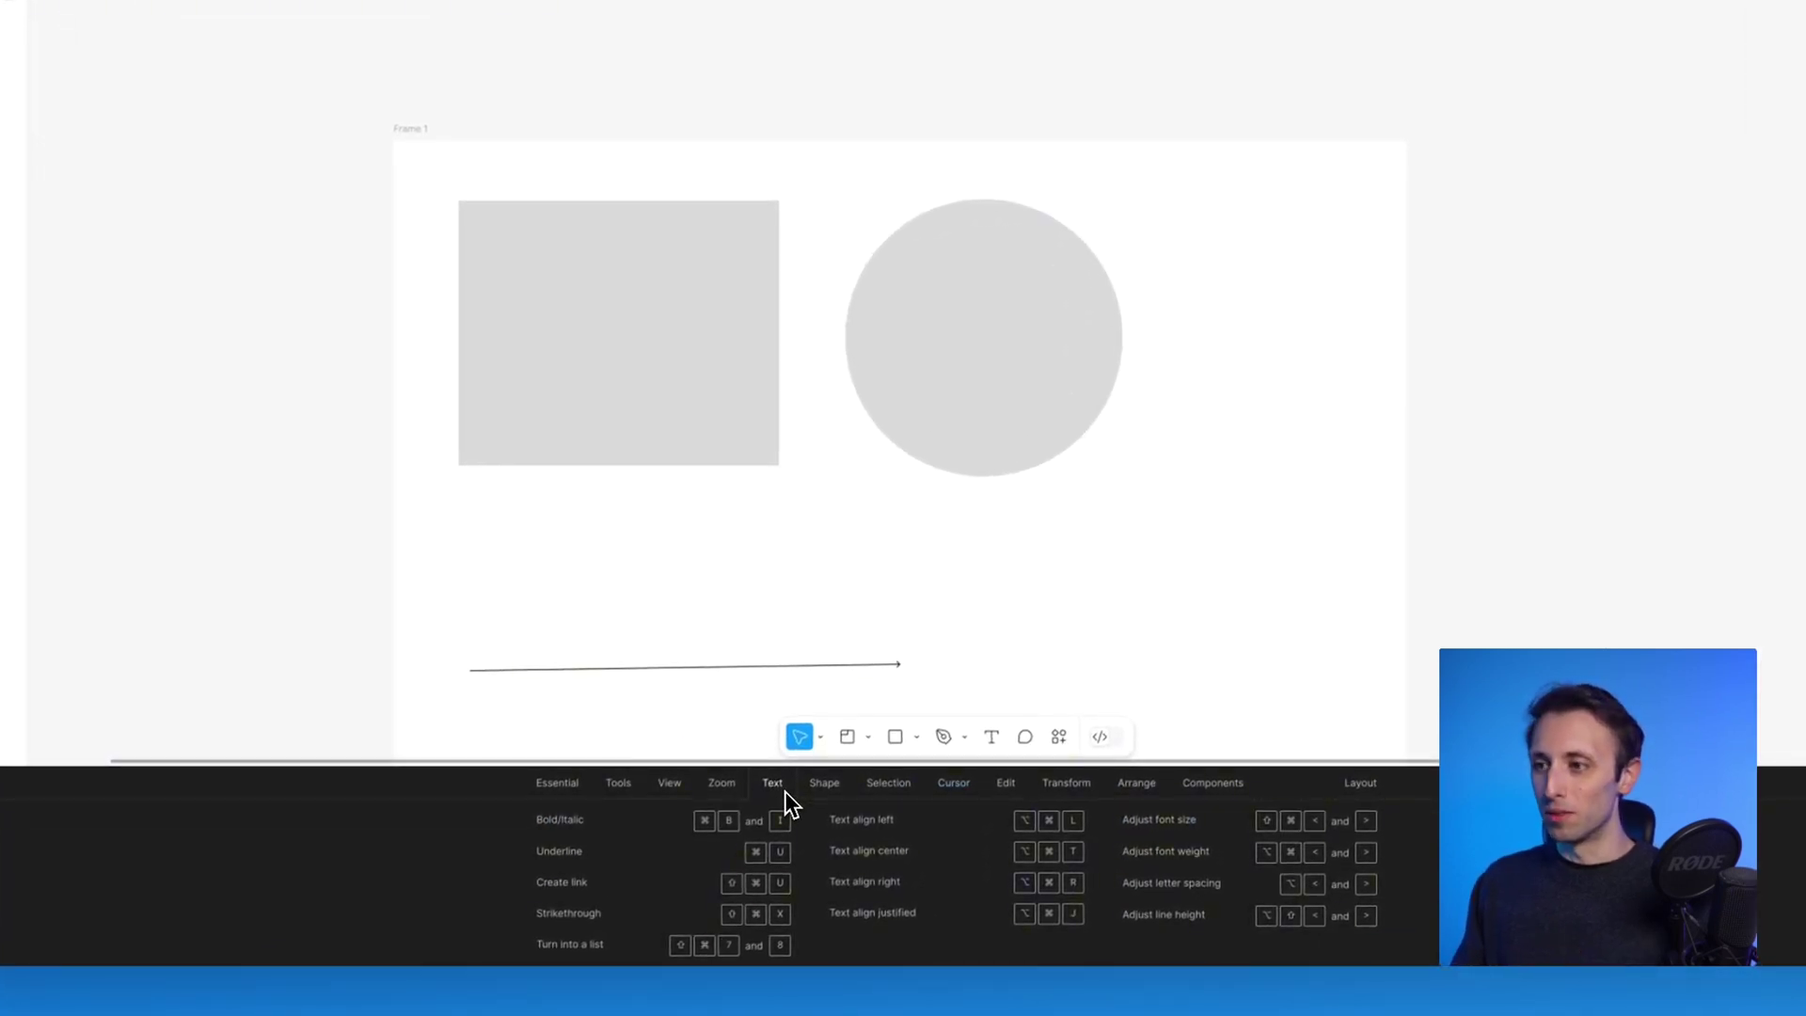
pyautogui.click(827, 788)
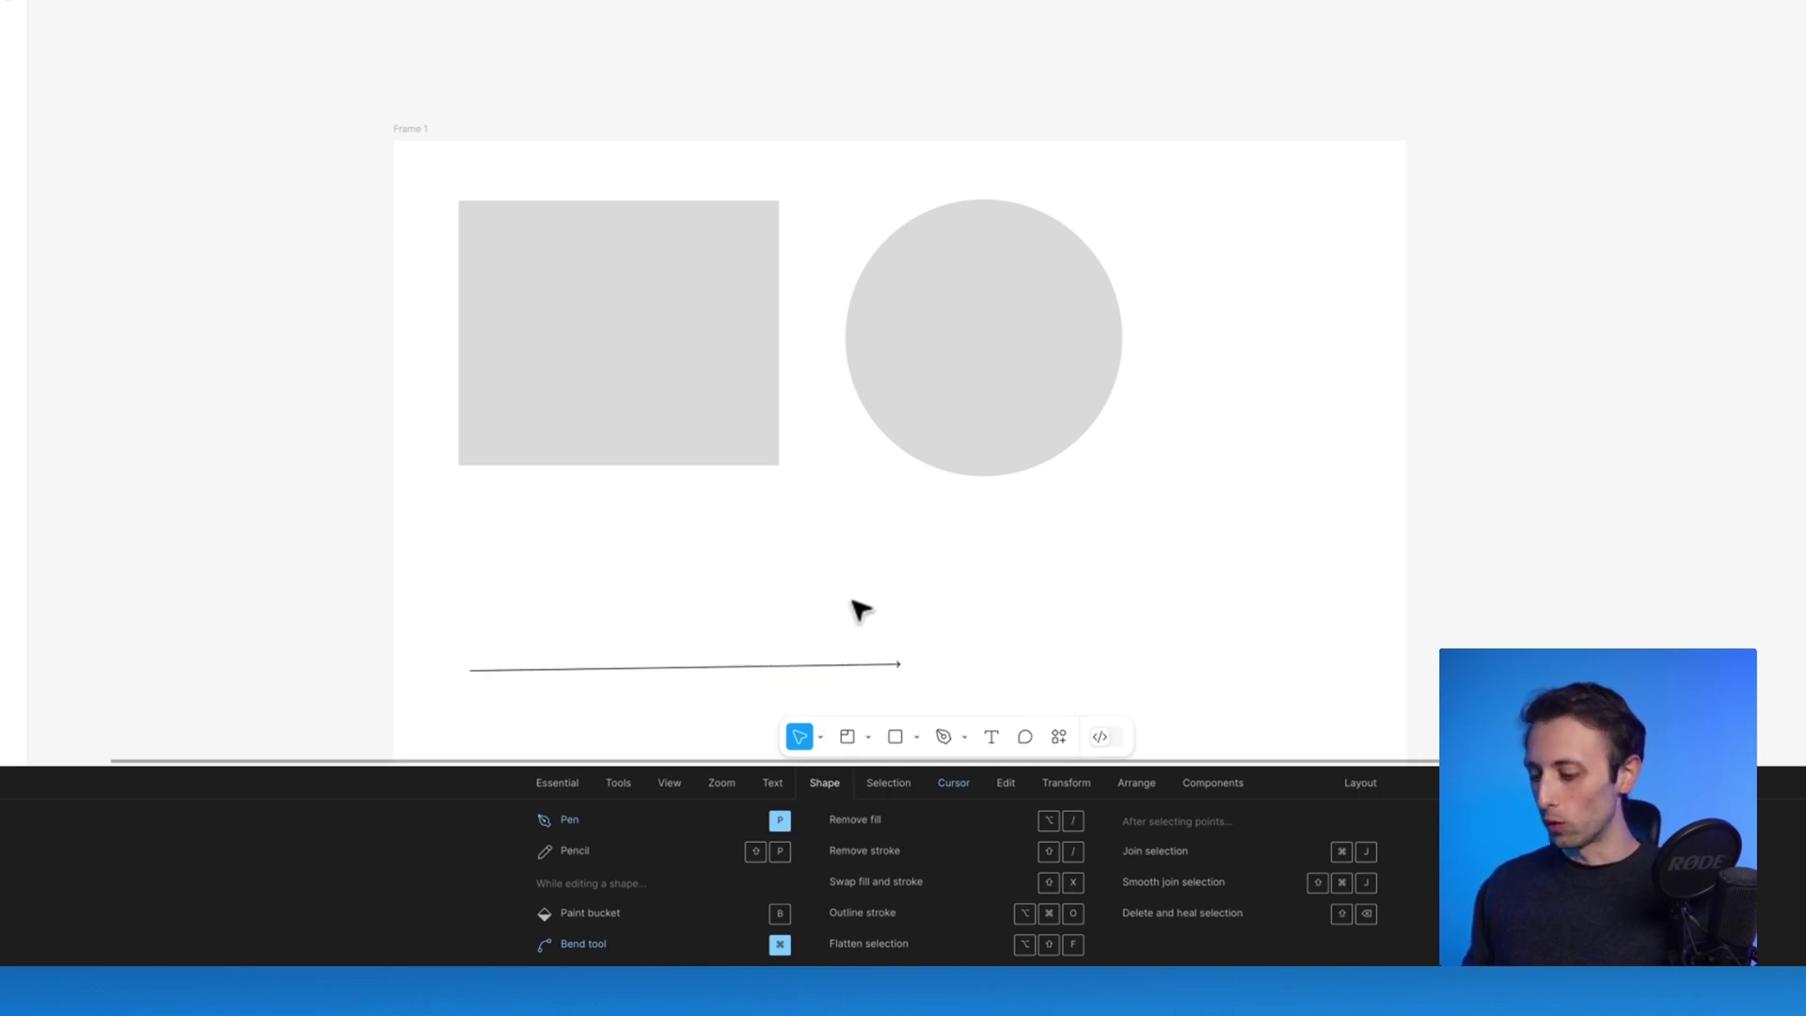
pyautogui.press('super+plus')
pyautogui.click(906, 442)
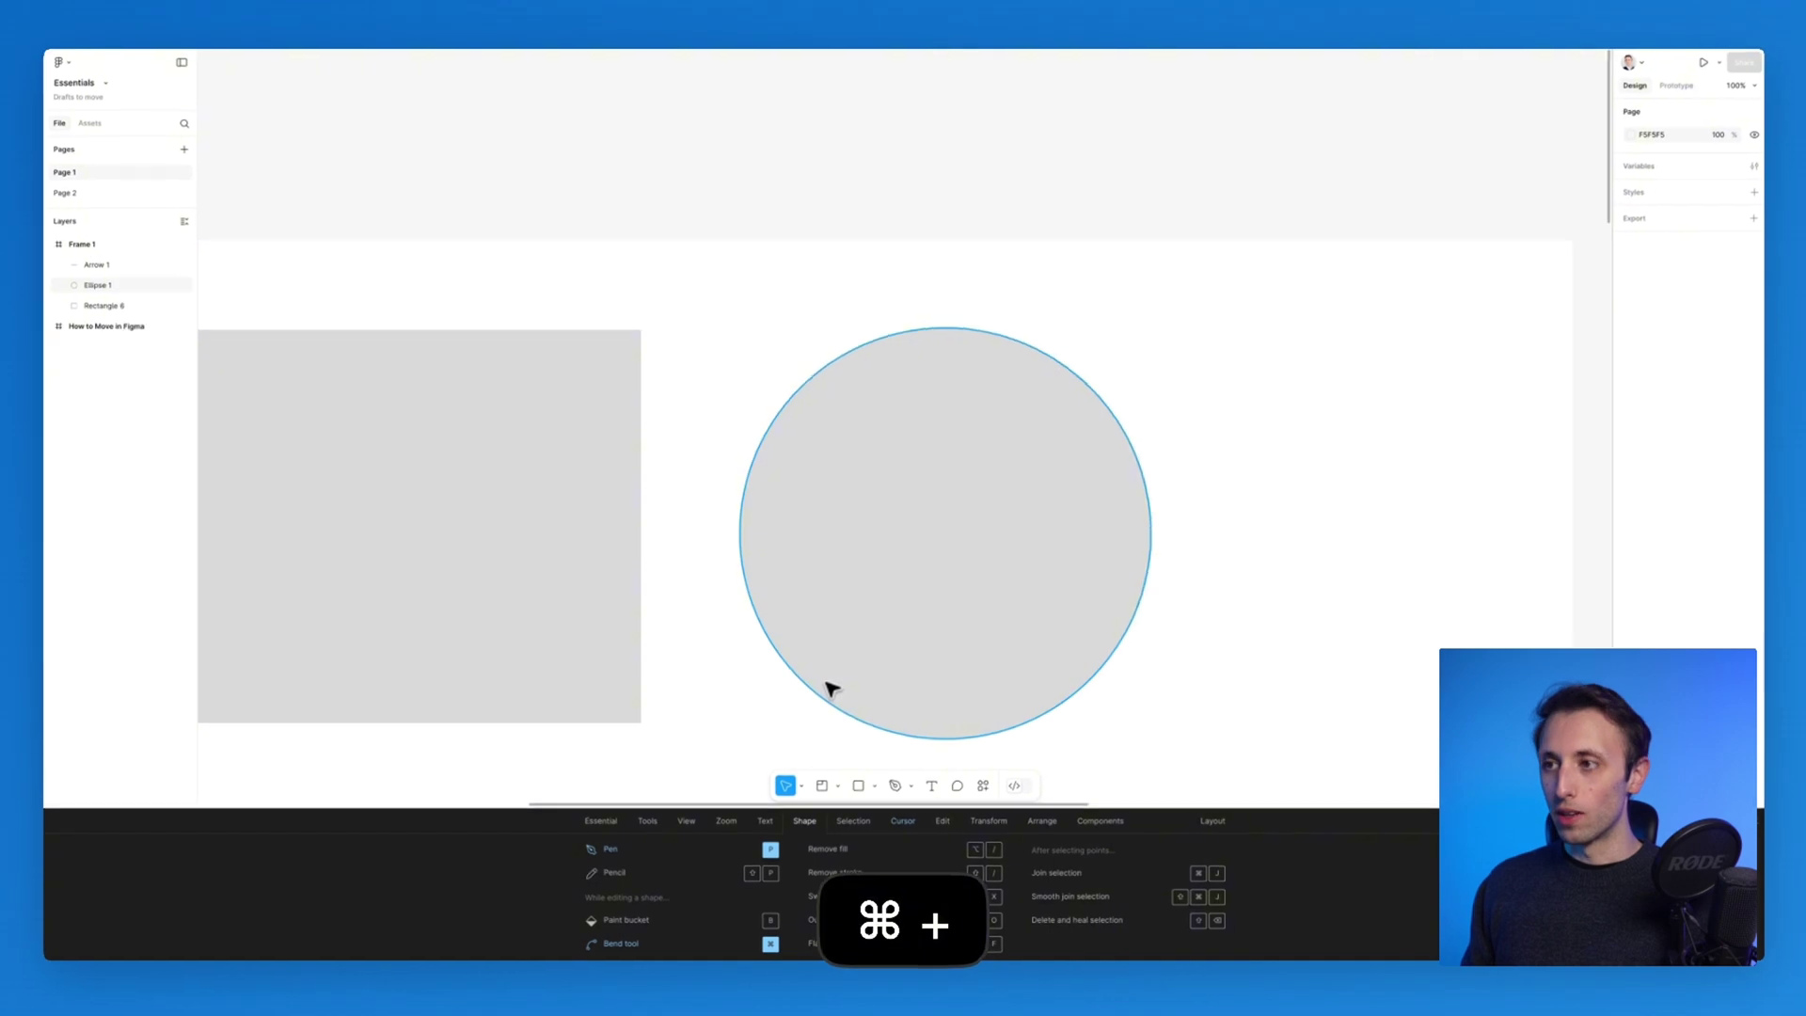
pyautogui.press('super+minus')
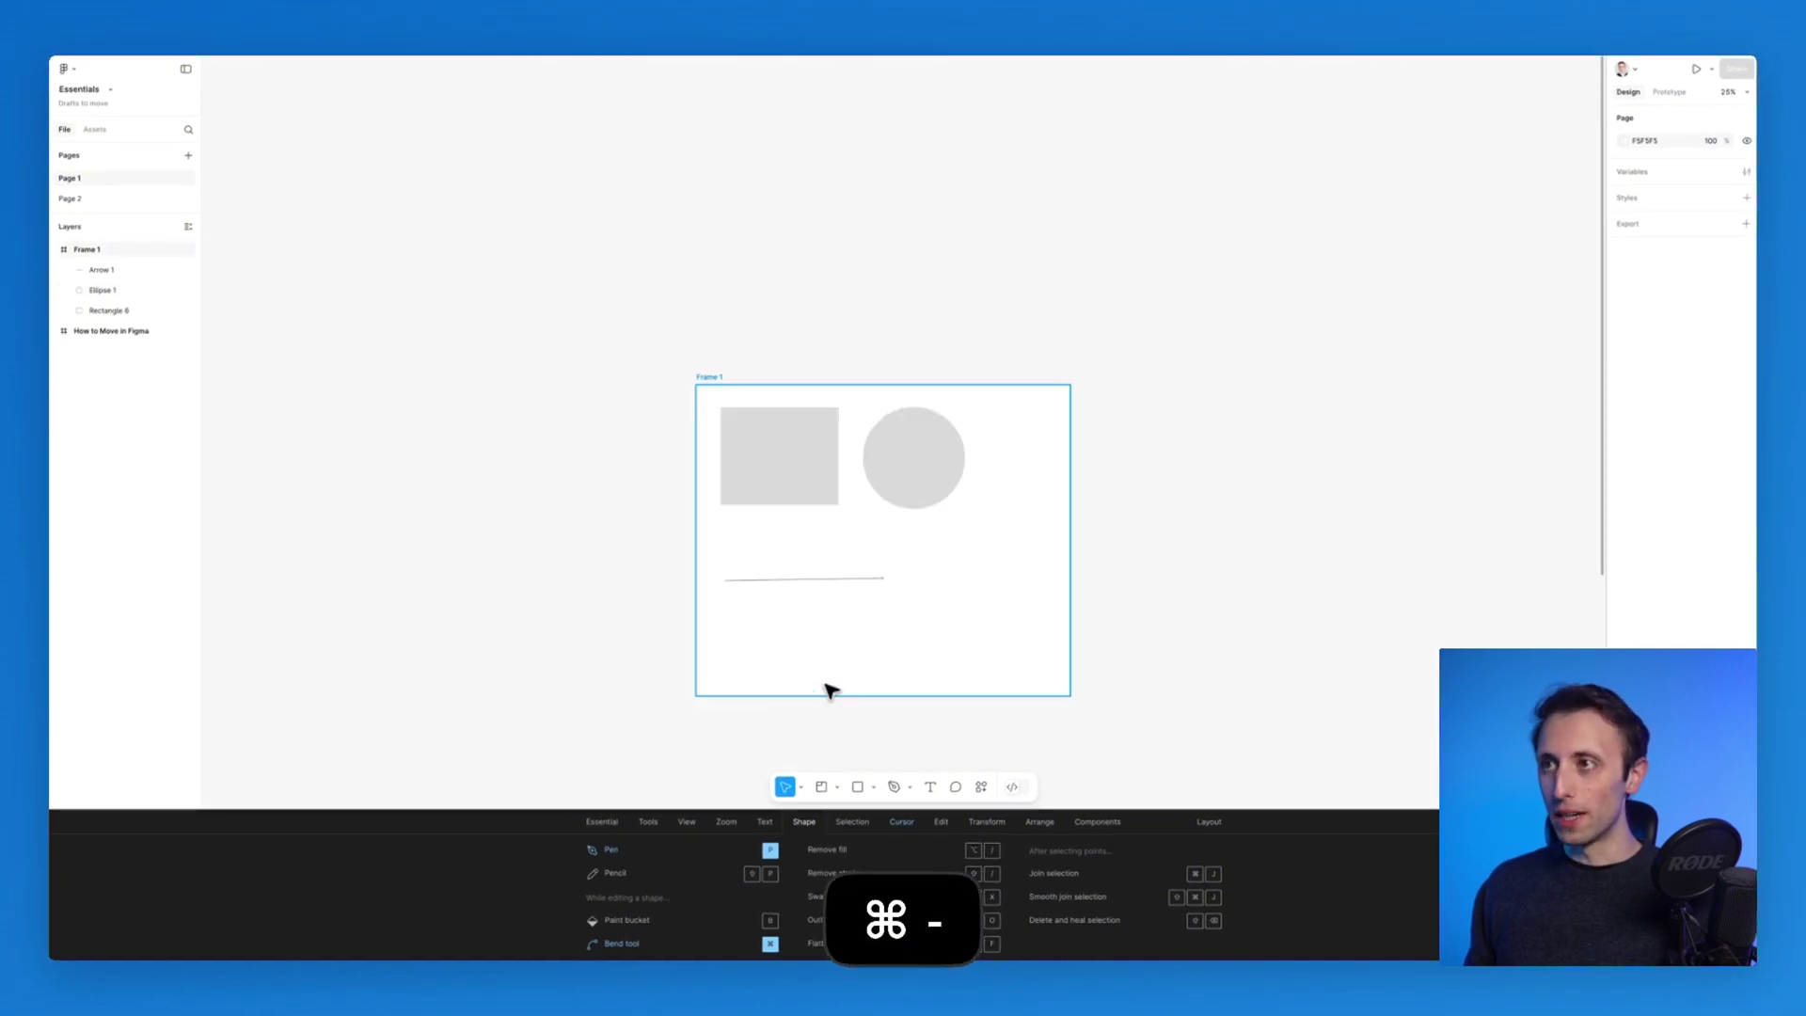
pyautogui.press('super+plus')
pyautogui.press('super+minus')
pyautogui.press('super+minus')
pyautogui.press('super+minus')
pyautogui.scroll(5, 865, 448)
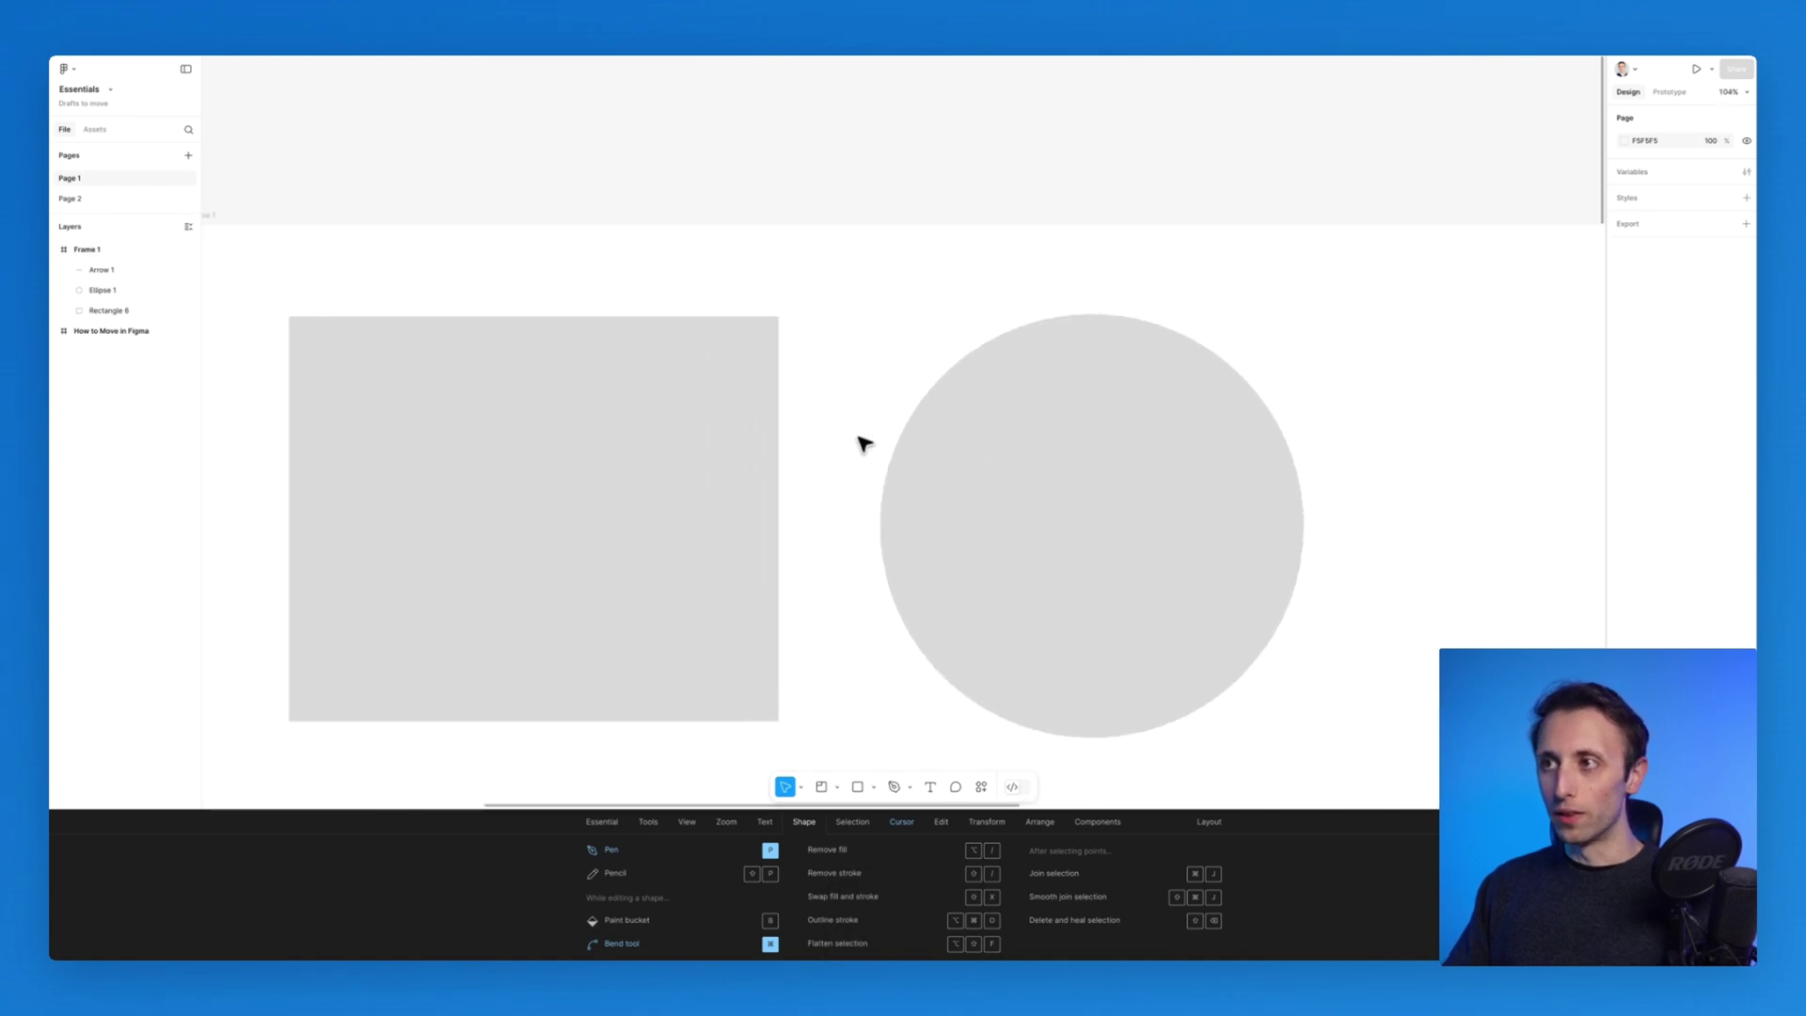
pyautogui.scroll(-2, 865, 448)
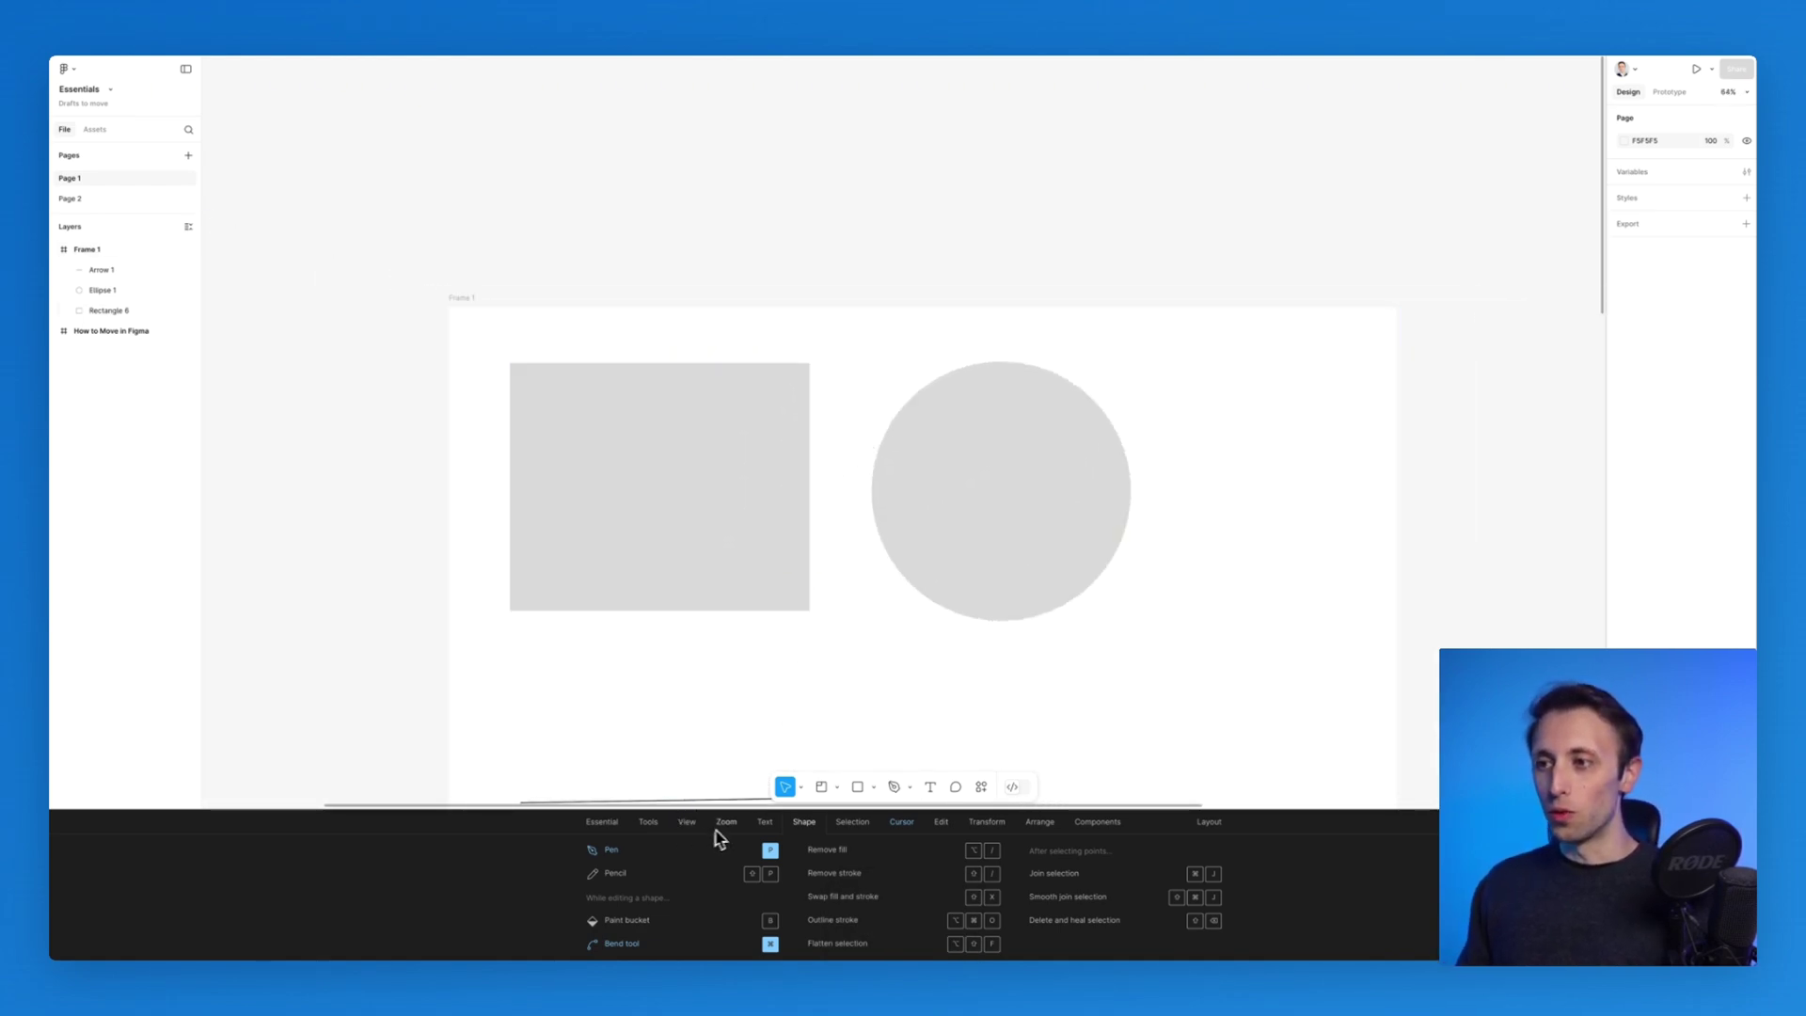
# Switch the shortcuts panel through Text and Zoom to the View category.
pyautogui.click(765, 821)
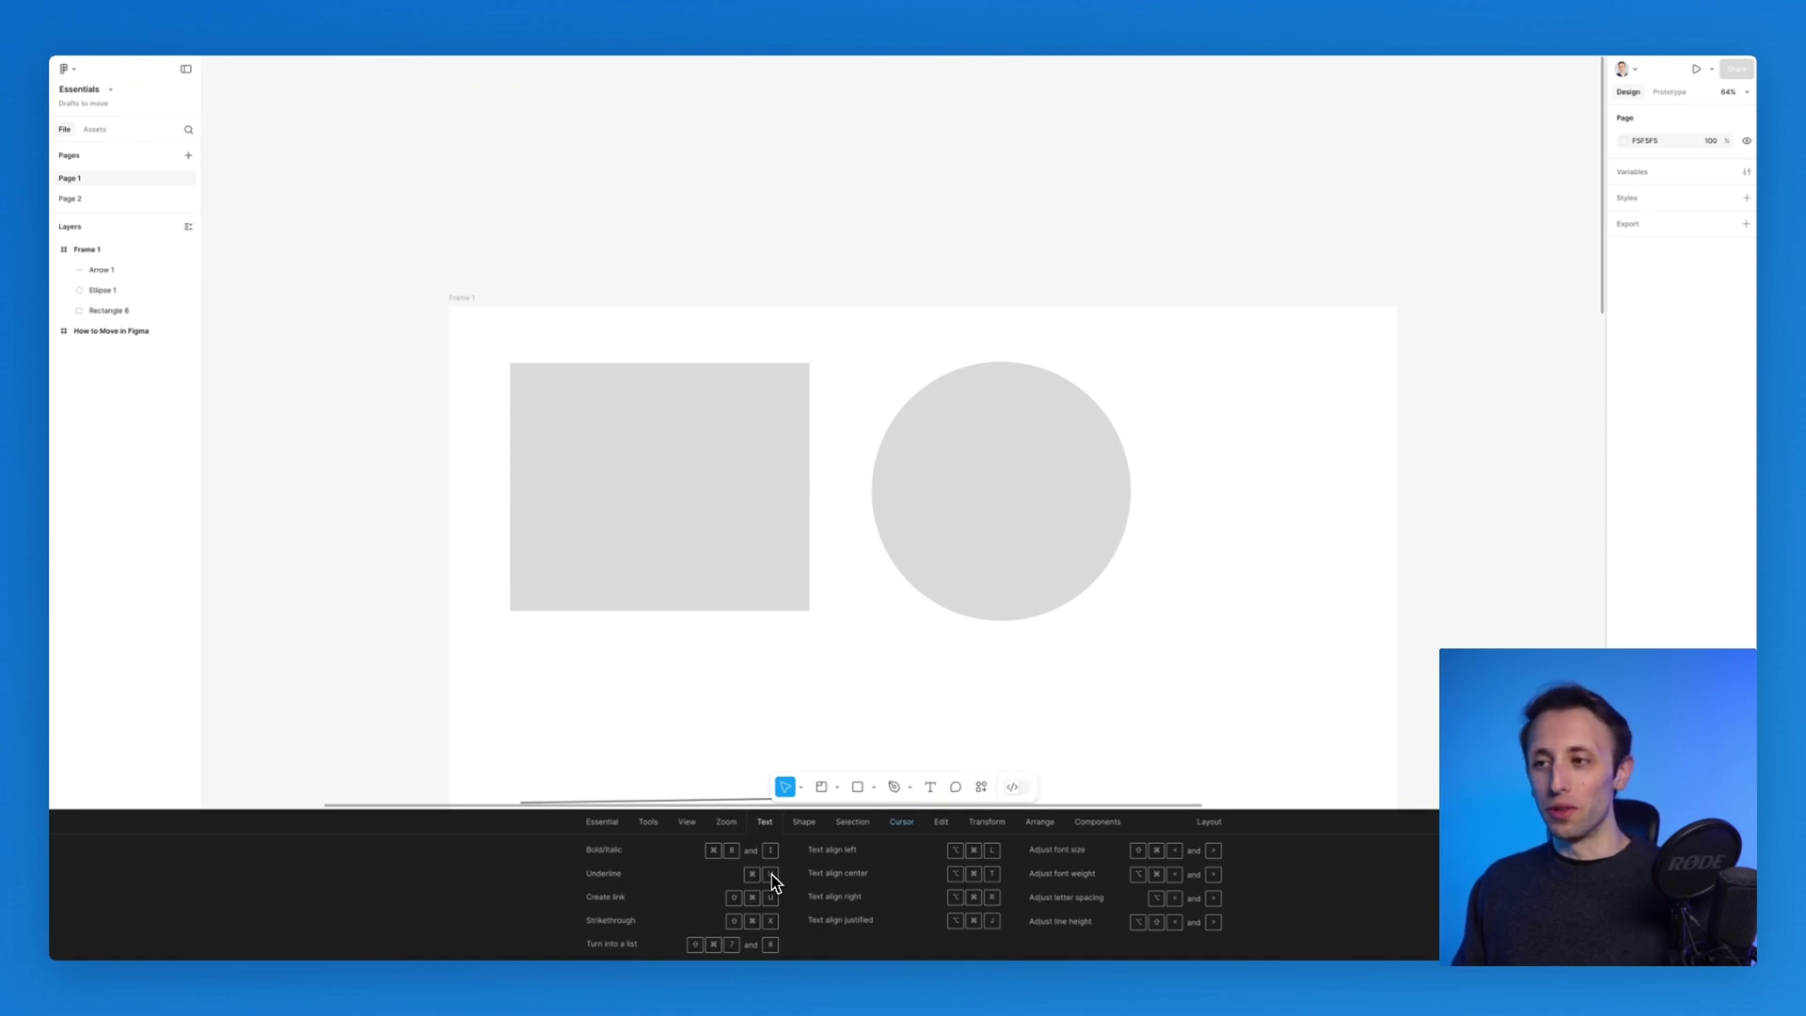
pyautogui.click(725, 825)
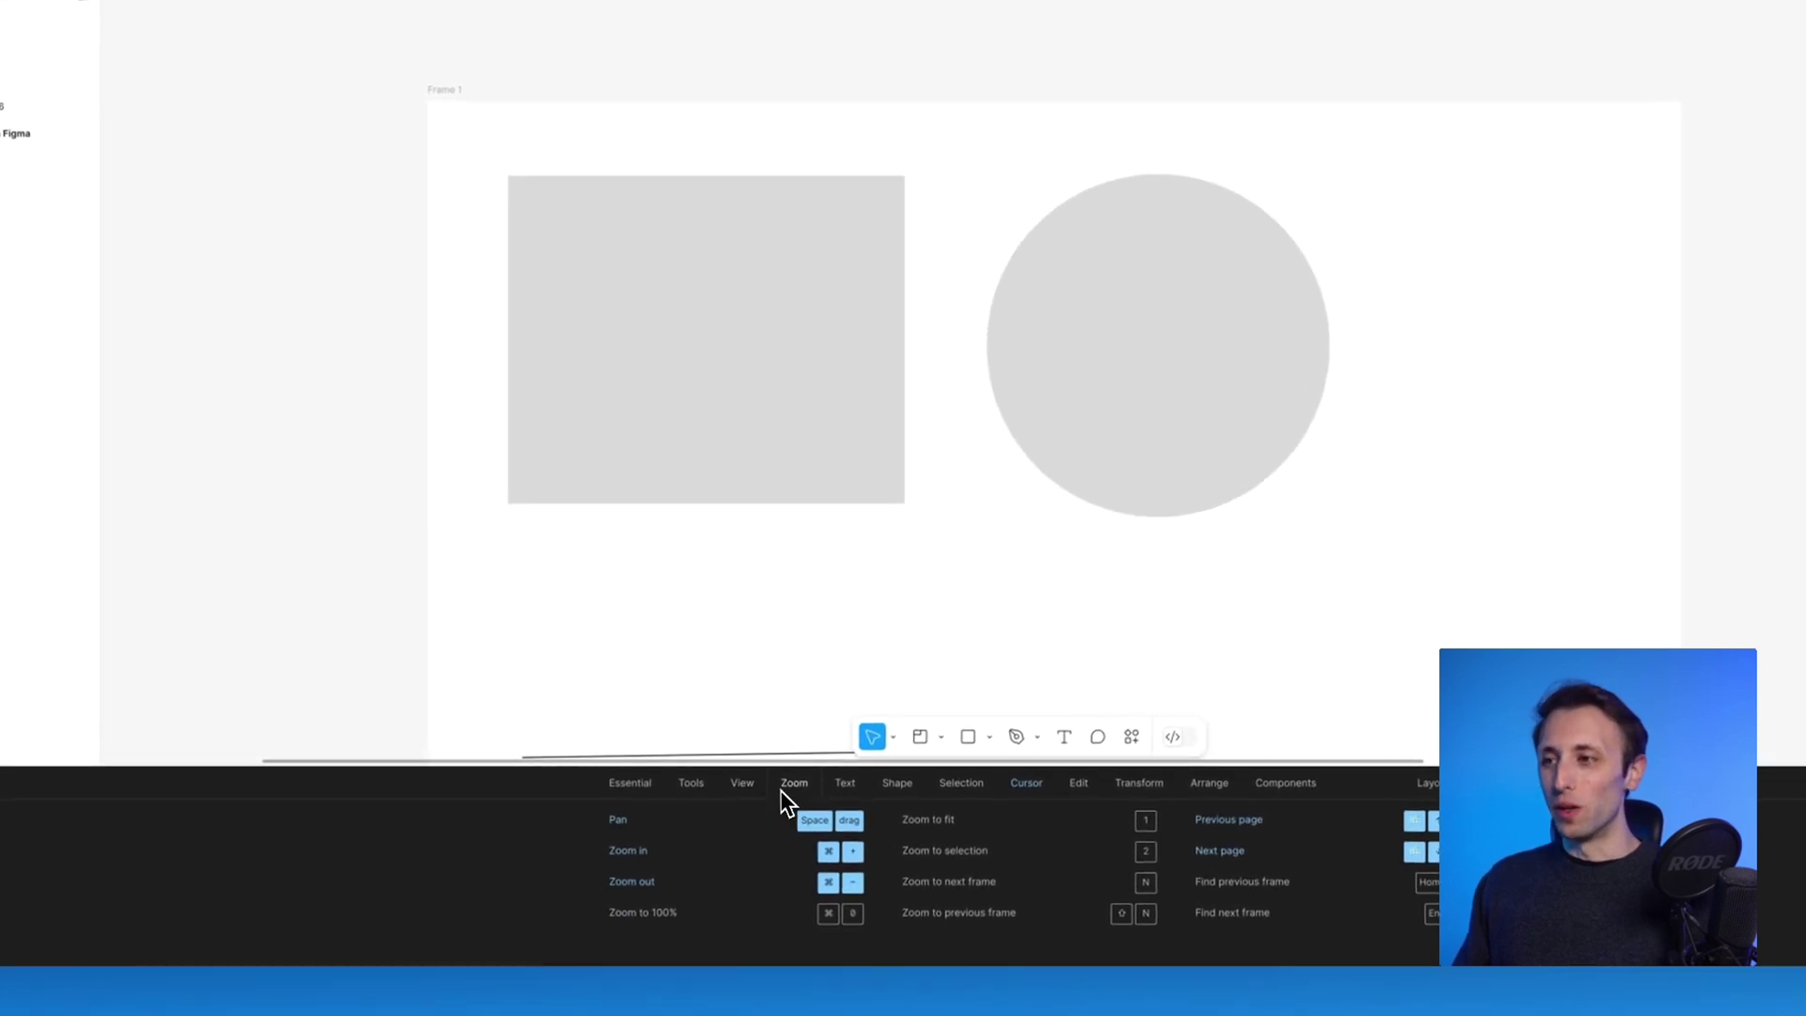
pyautogui.click(763, 790)
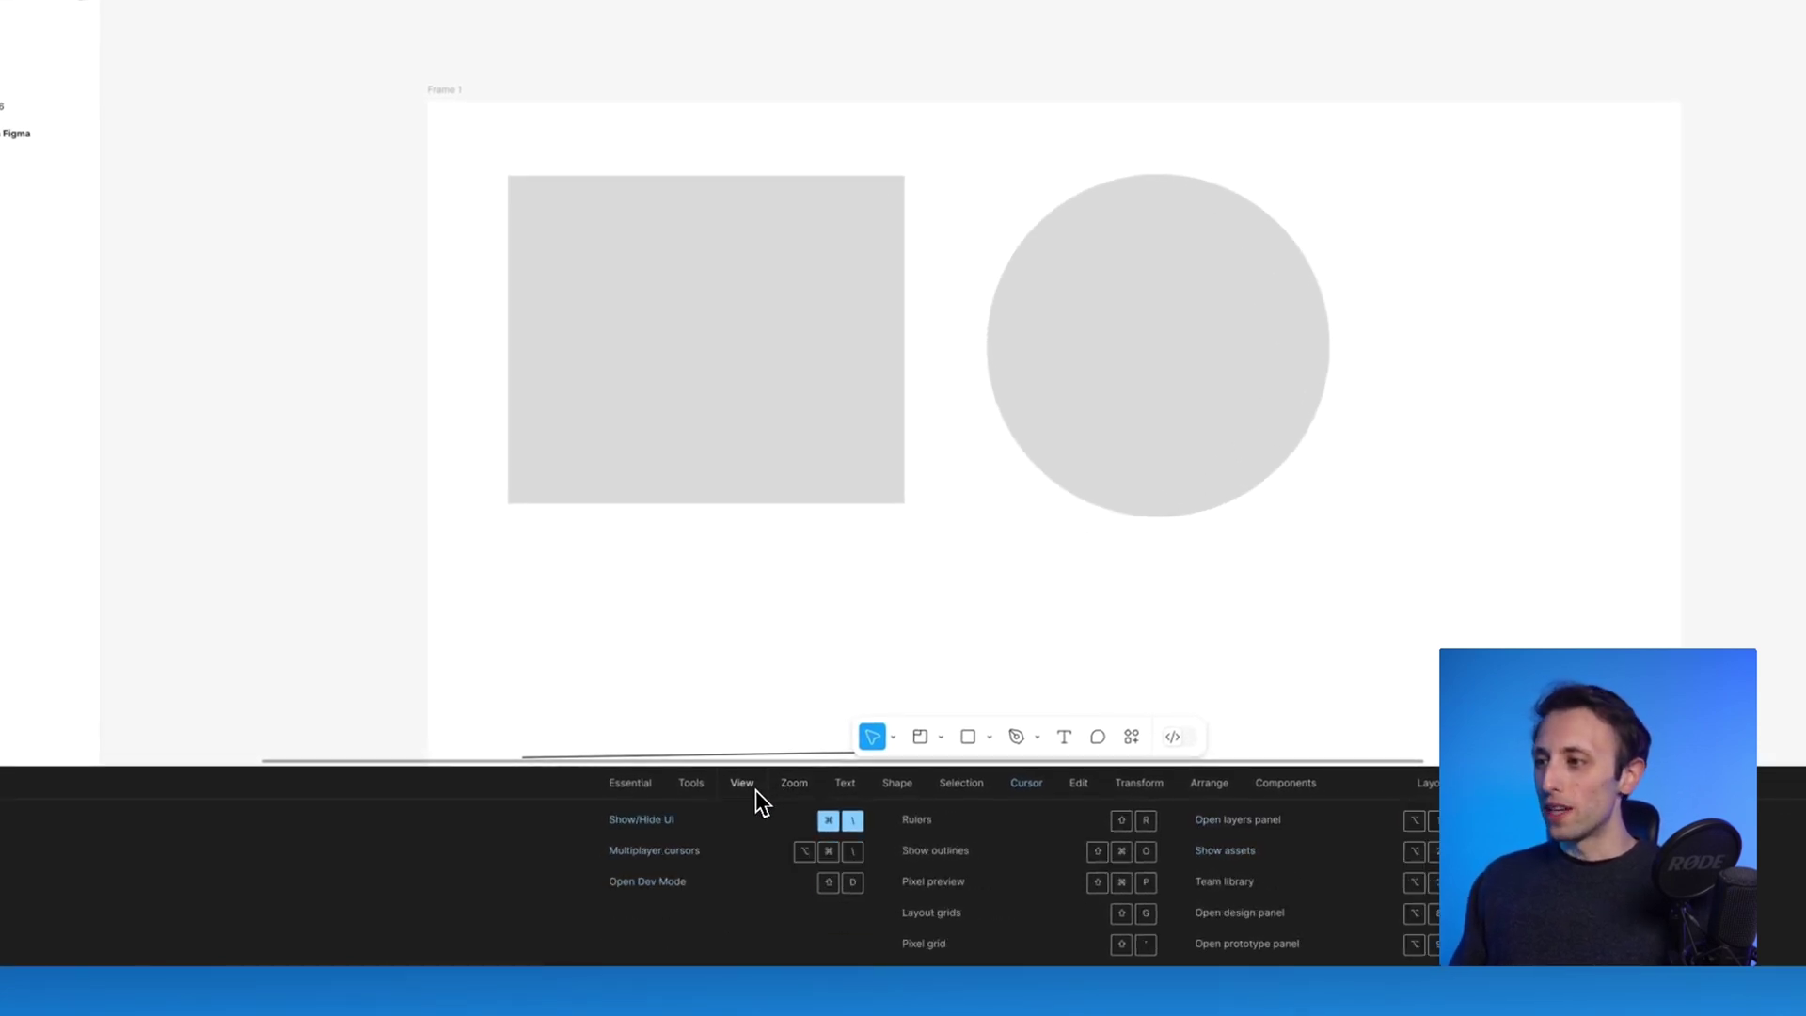